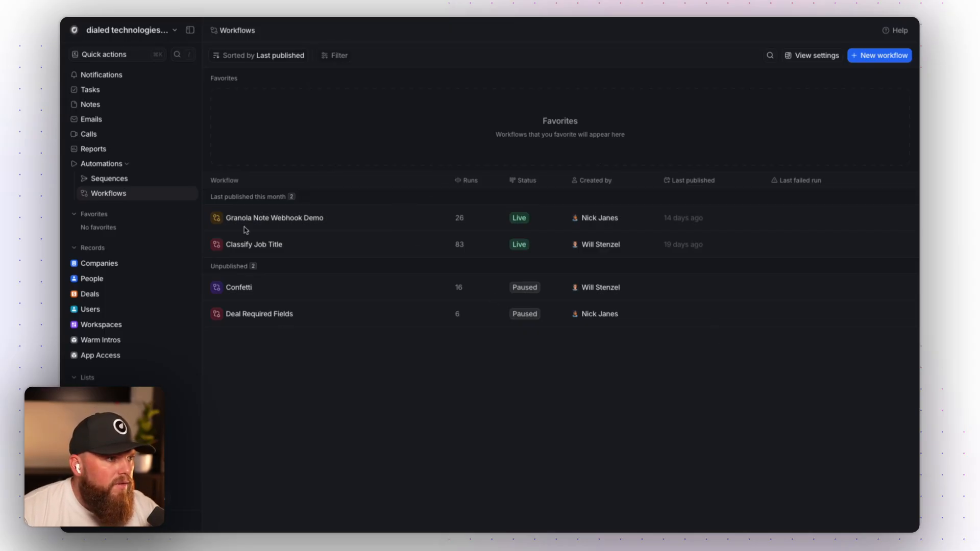
# - Open the Deal Required Fields workflow, fit it to the view, and examine its Record updated trigger and Filter block
pyautogui.click(244, 318)
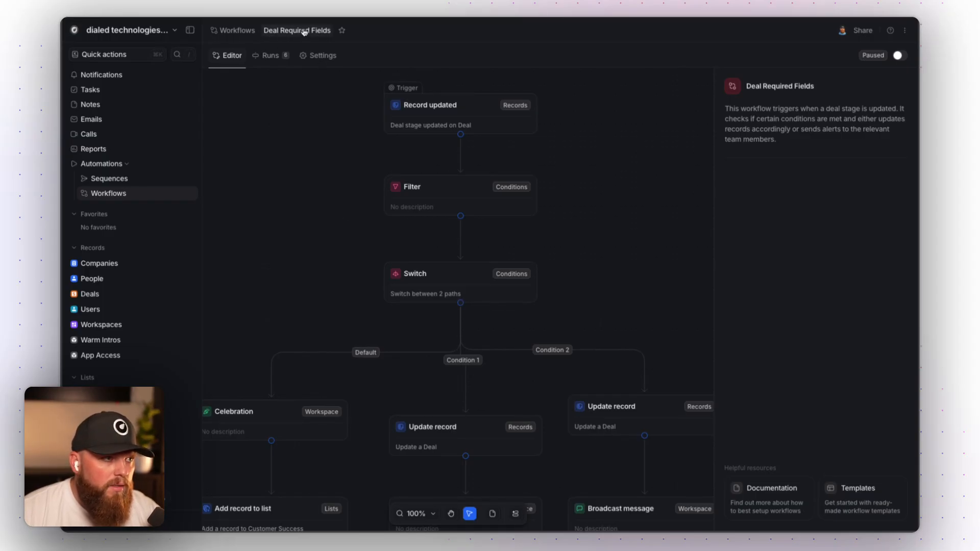
pyautogui.scroll(-2, 321, 125)
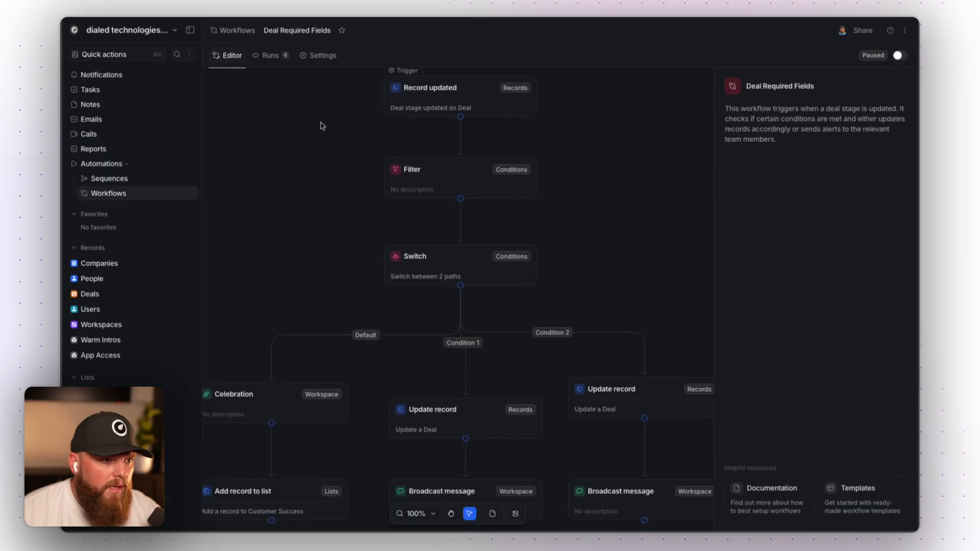
pyautogui.click(429, 513)
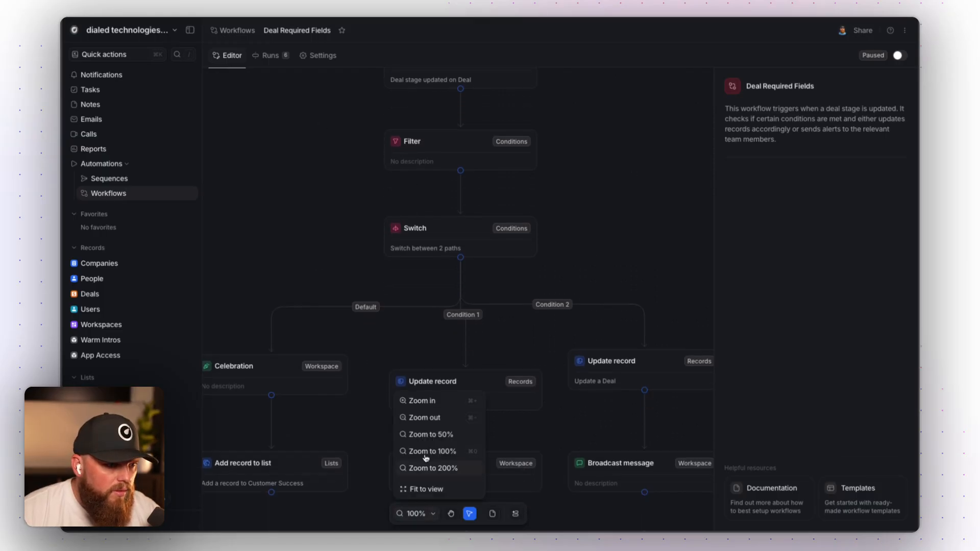
pyautogui.click(425, 489)
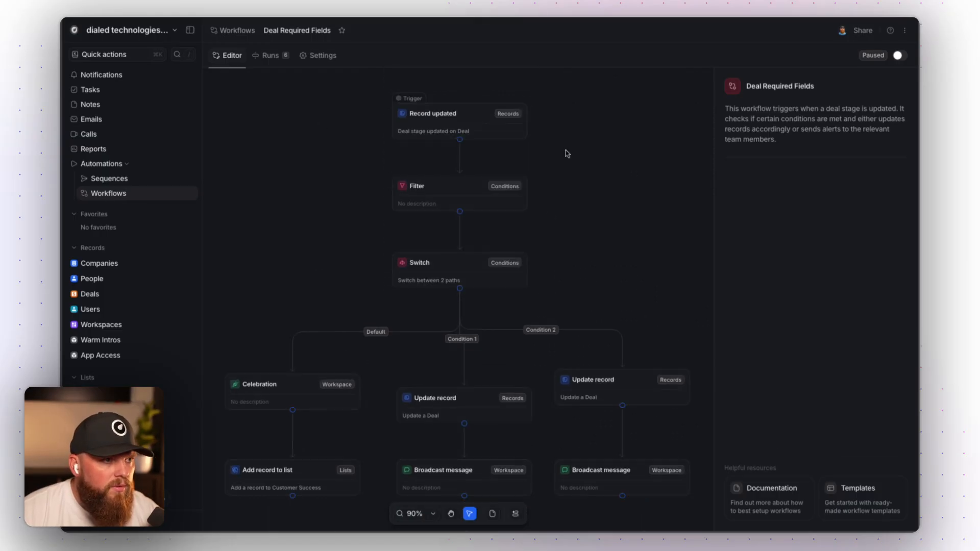
pyautogui.click(458, 125)
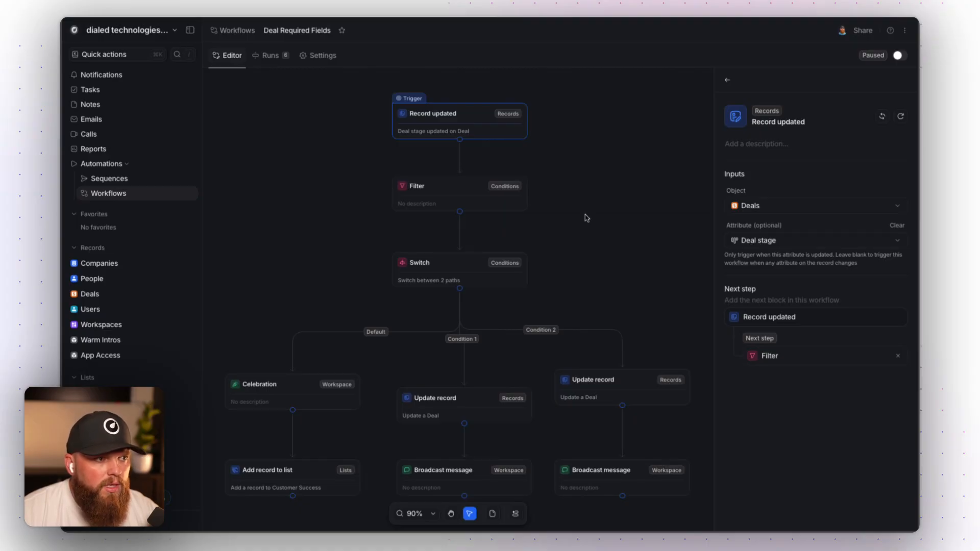
pyautogui.click(459, 190)
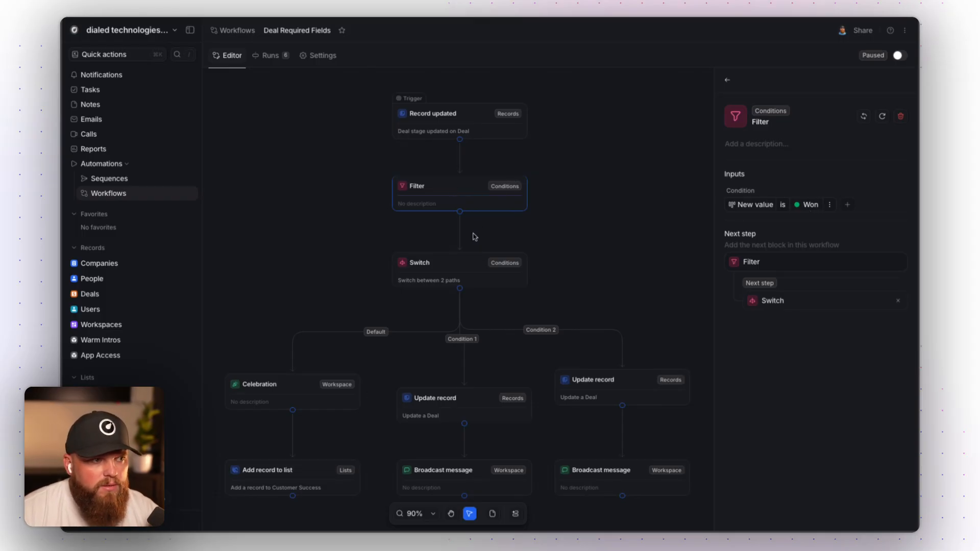
# - Examine the Broadcast message blocks under Condition 1 and Condition 2, reading the required fields named in their descriptions
pyautogui.scroll(-2, 453, 266)
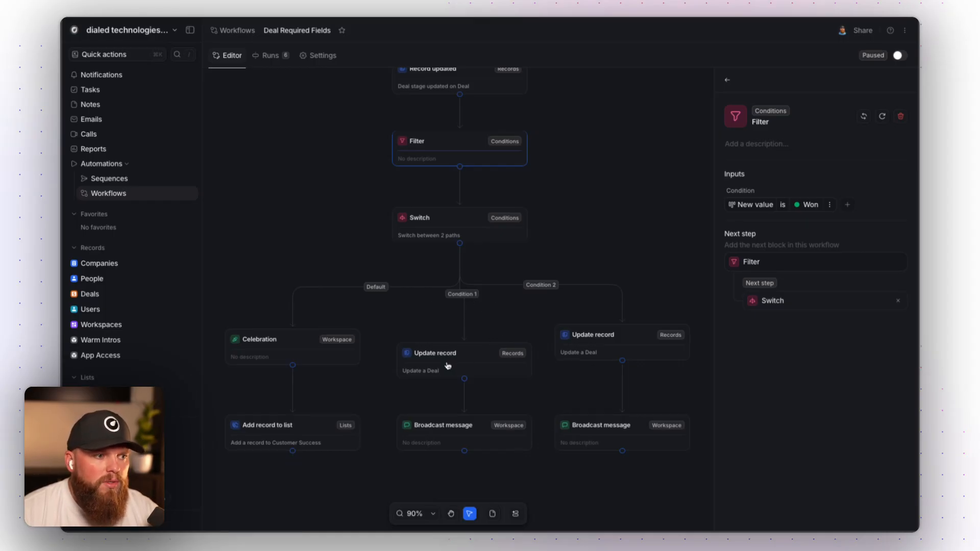
pyautogui.moveTo(457, 436)
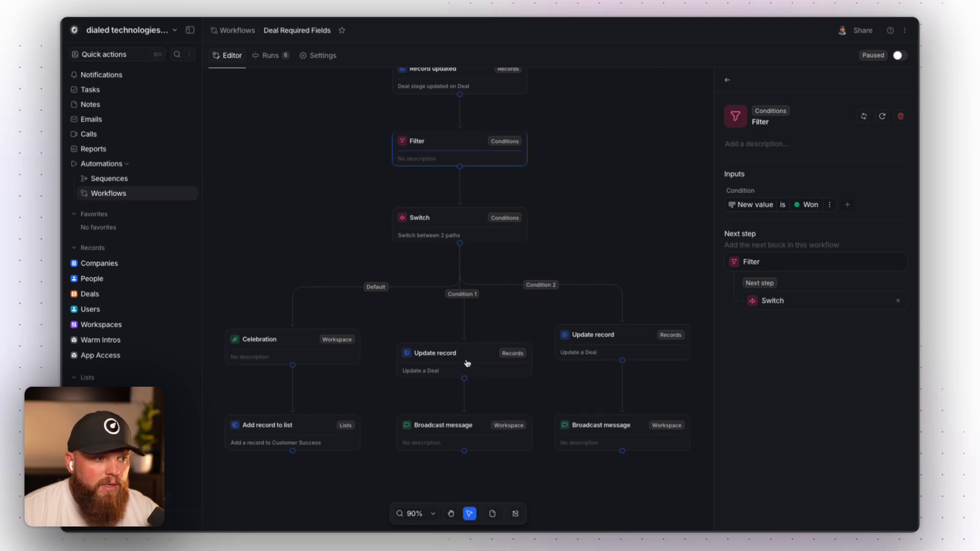
pyautogui.click(468, 426)
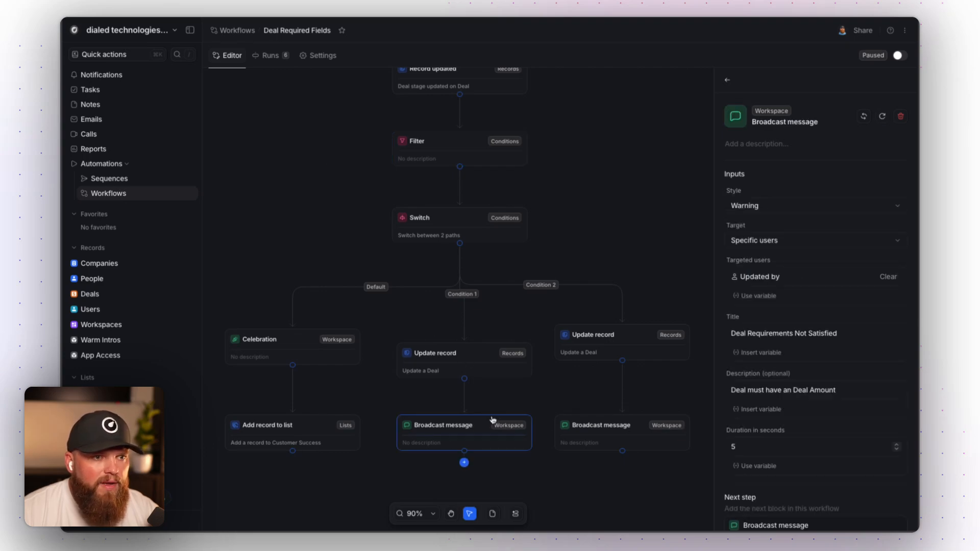
pyautogui.moveTo(835, 391); pyautogui.dragTo(793, 390)
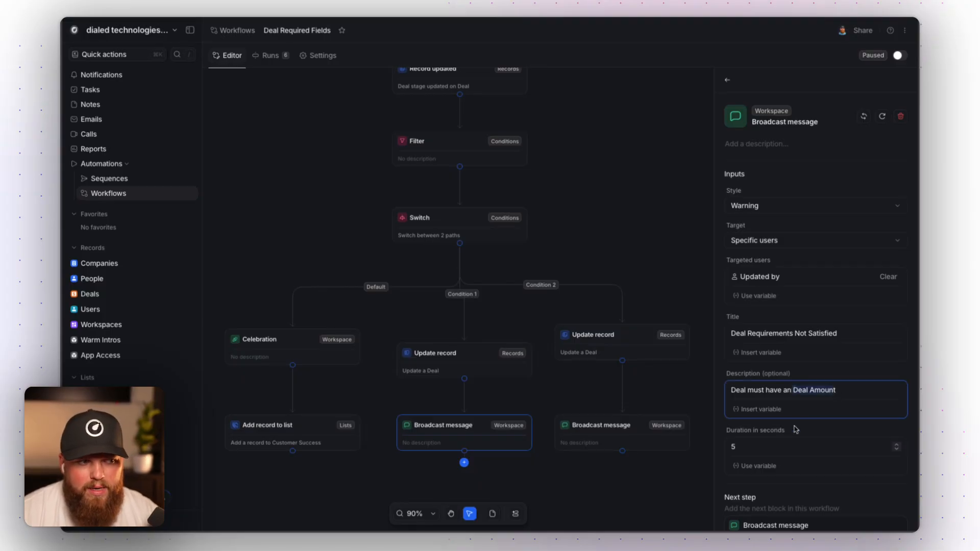
pyautogui.click(635, 430)
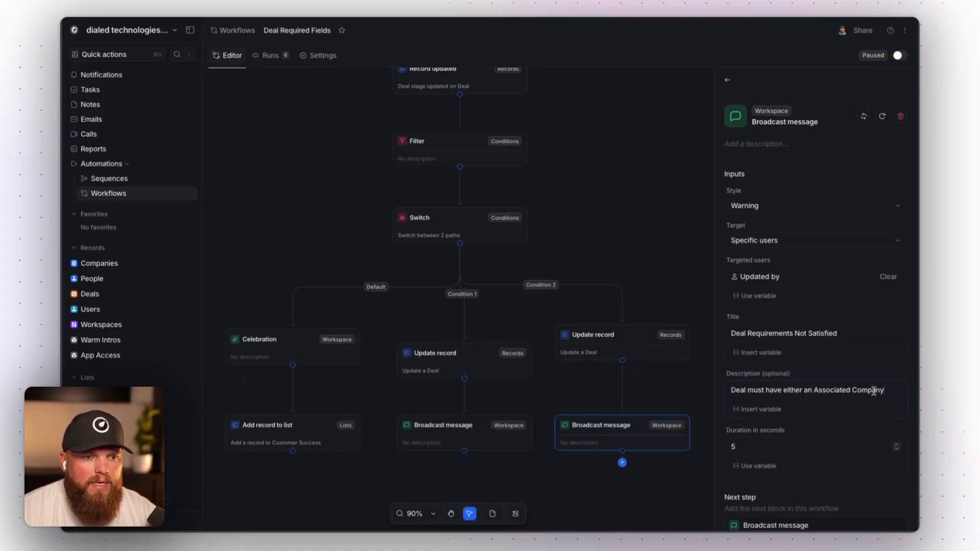
pyautogui.click(815, 390)
pyautogui.moveTo(815, 390); pyautogui.dragTo(818, 403)
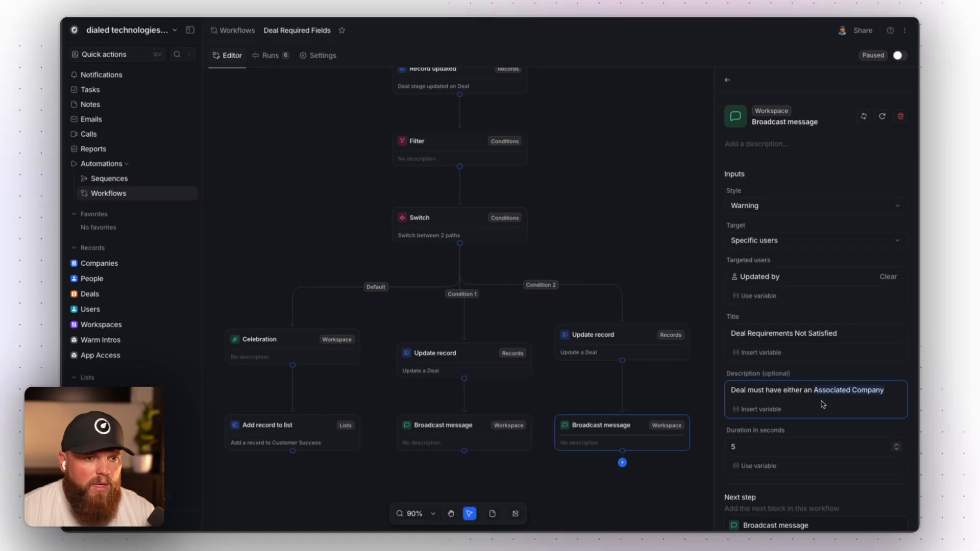
pyautogui.click(888, 394)
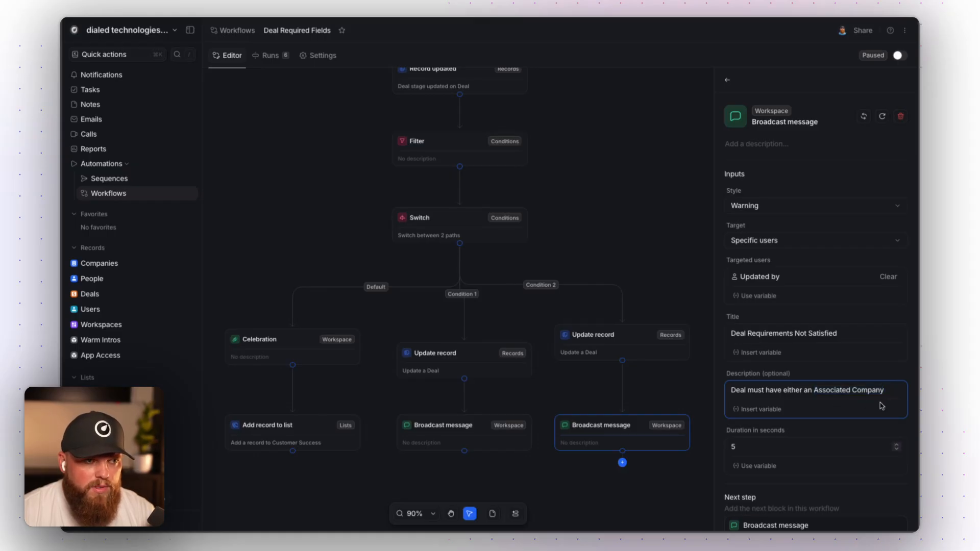
pyautogui.click(658, 202)
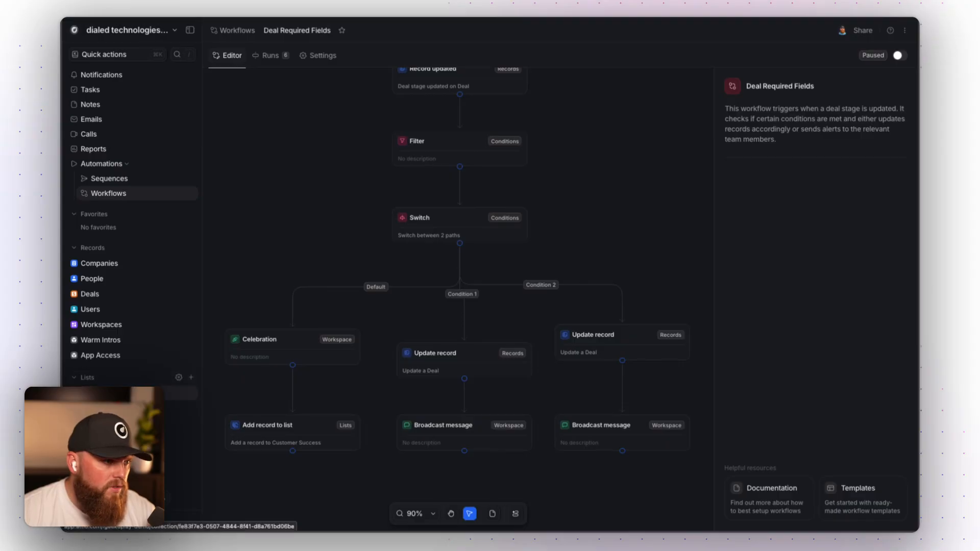
# - Create a Lead-stage deal named "Attio Workflow Example" with only a deal owner assigned, and open the Customer Success list
pyautogui.click(88, 294)
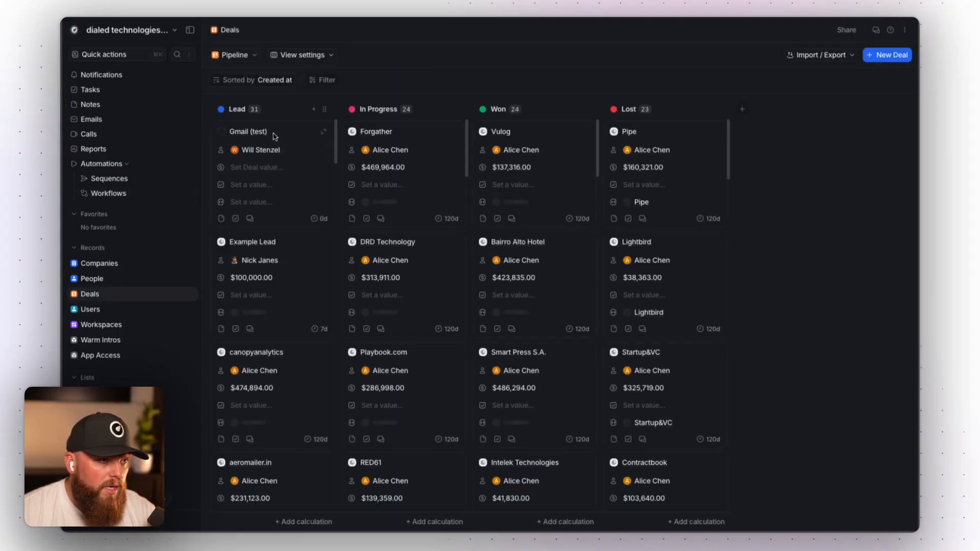
pyautogui.click(315, 110)
pyautogui.click(329, 179)
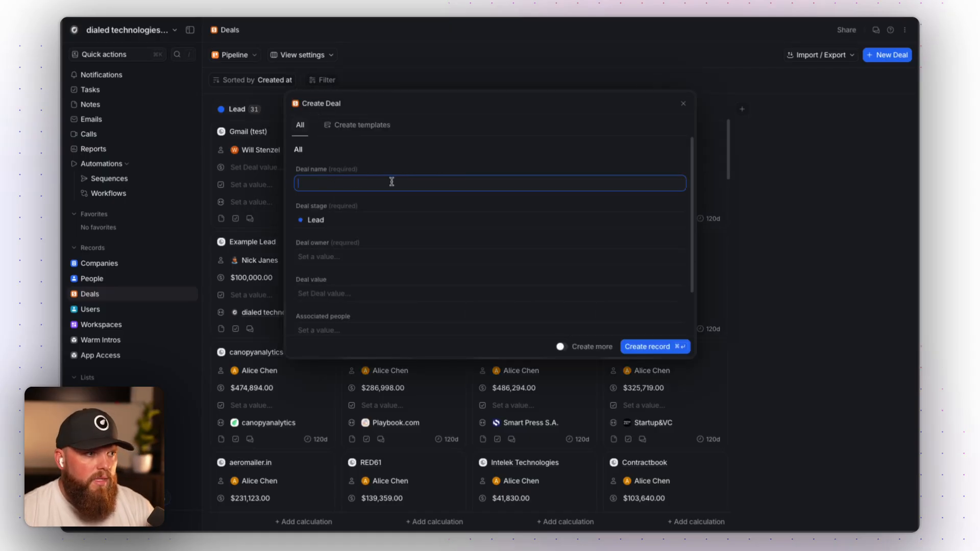
pyautogui.write('Attio Wor')
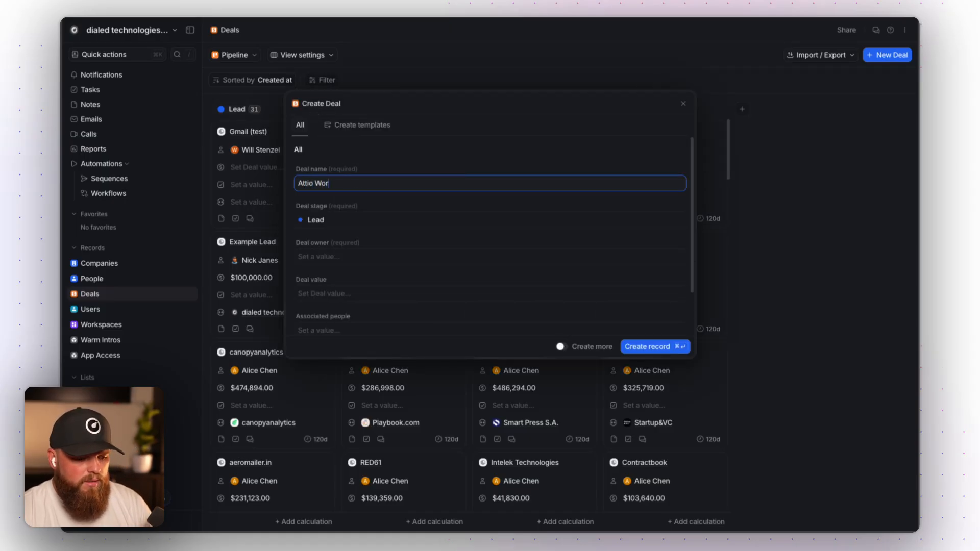
pyautogui.write('kflow Example')
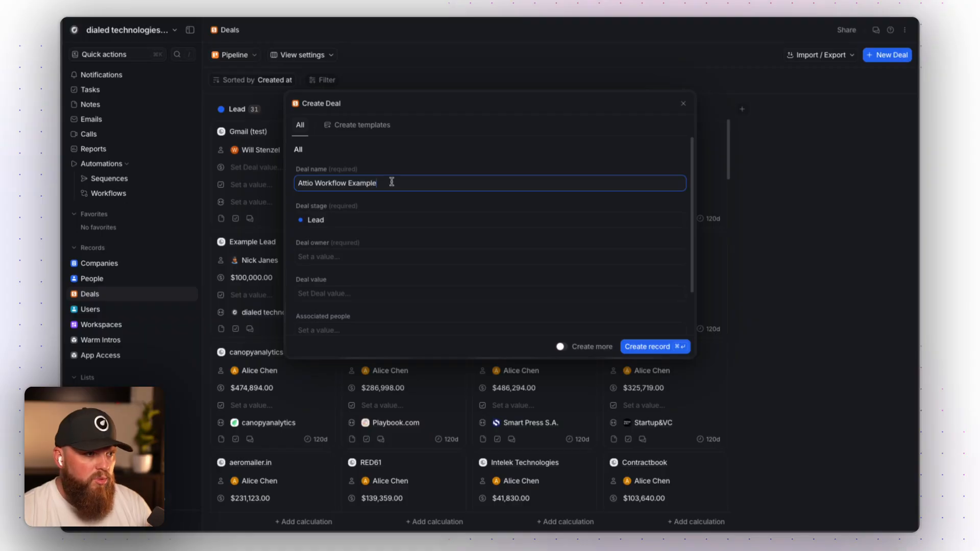
pyautogui.click(324, 262)
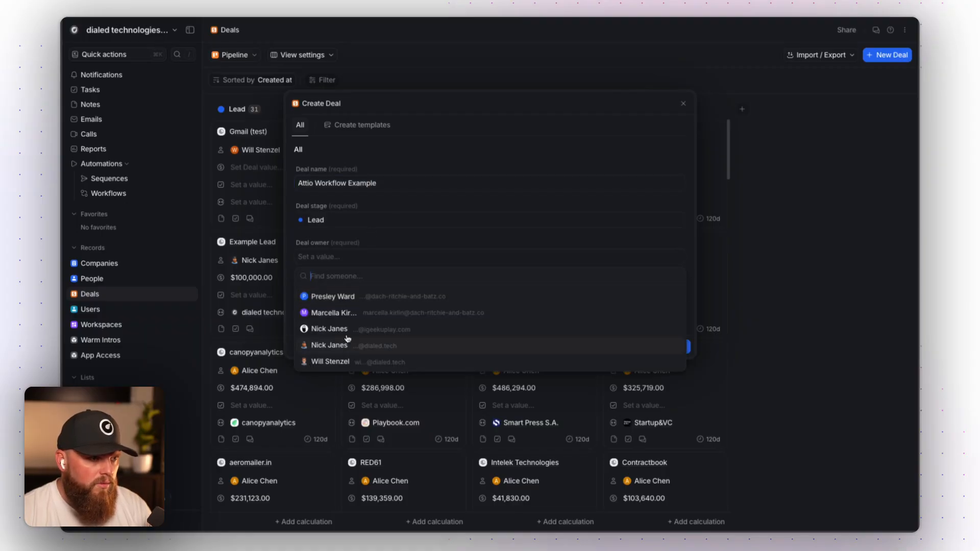
pyautogui.click(347, 345)
pyautogui.scroll(-1, 338, 289)
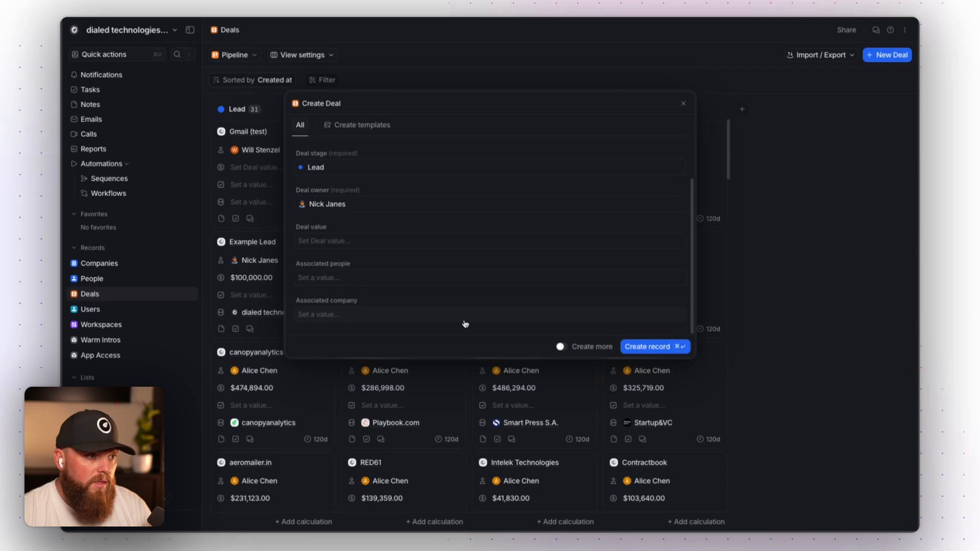
pyautogui.click(639, 349)
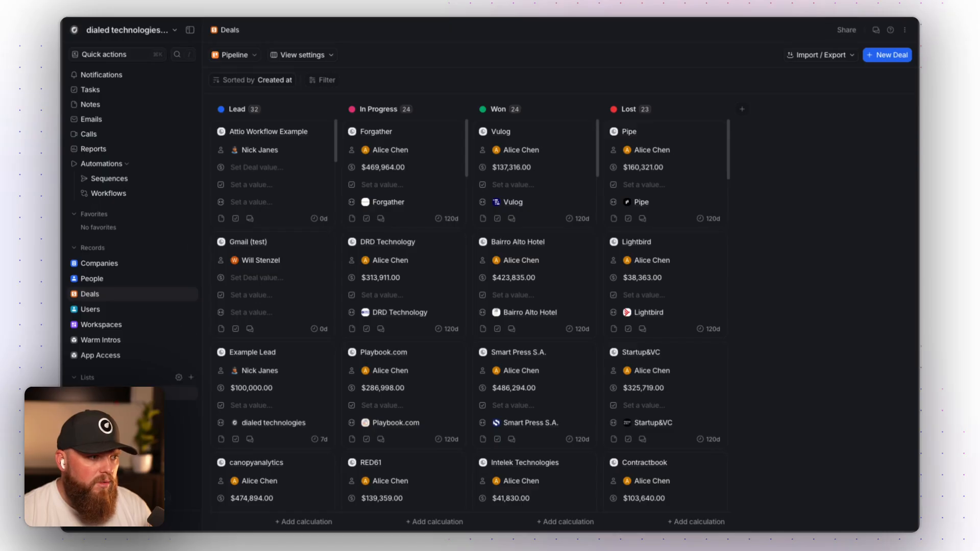
pyautogui.click(153, 393)
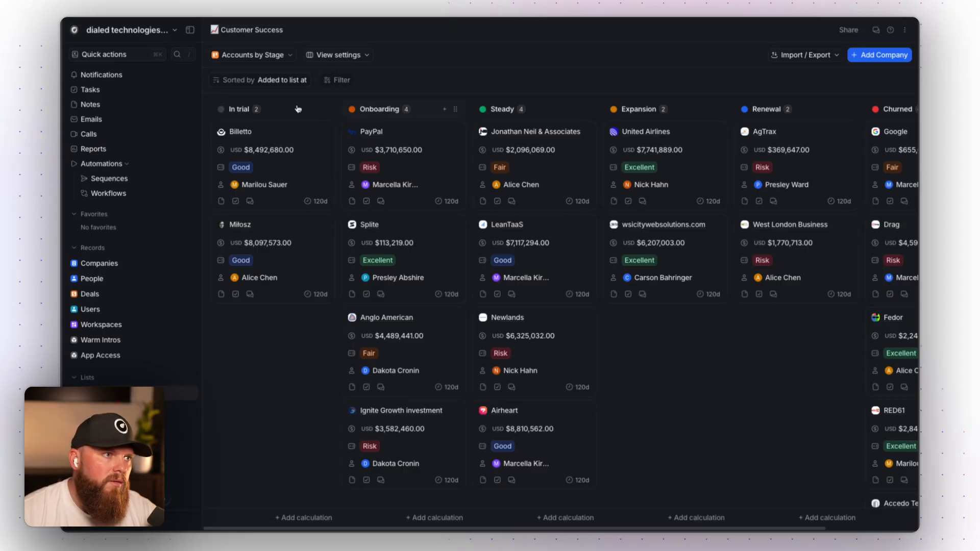
# - Create a new workflow and name it "Custom Status Gate (Won)"
pyautogui.click(105, 198)
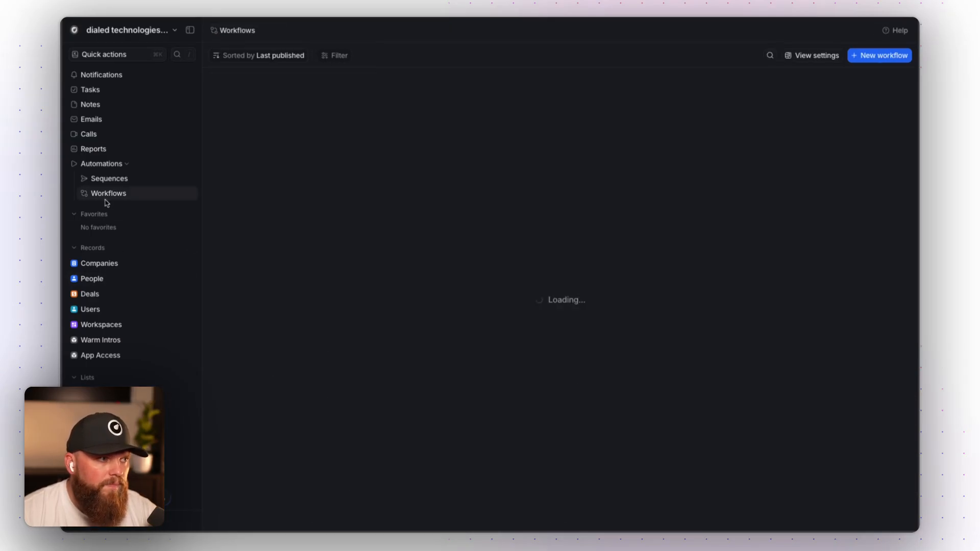
pyautogui.click(862, 60)
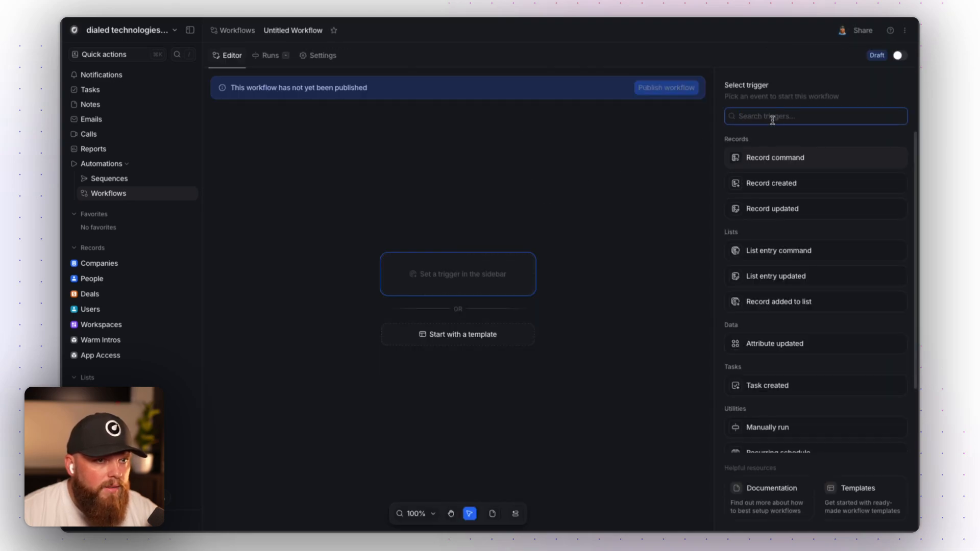
pyautogui.click(296, 29)
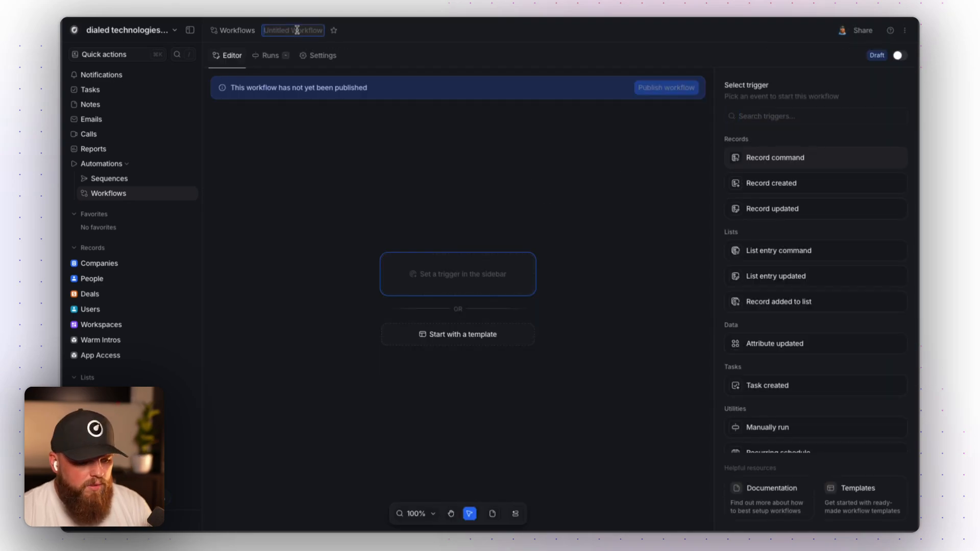
pyautogui.write('Custom Statu')
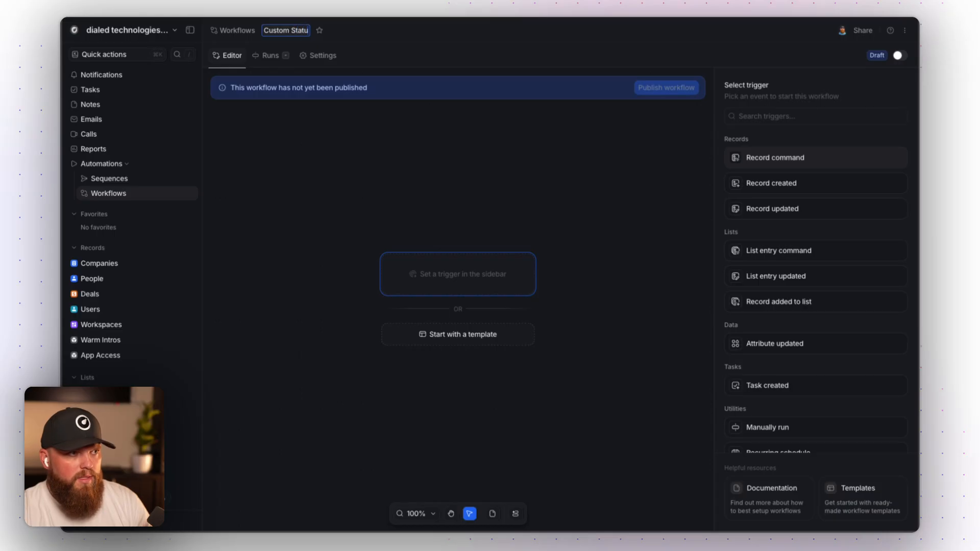
pyautogui.write('s Gate')
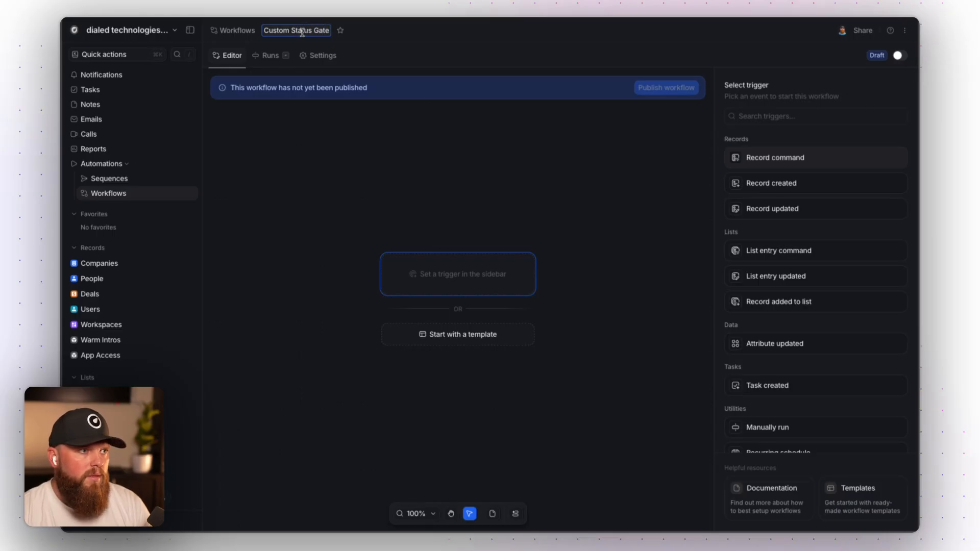
pyautogui.write(' (Won)')
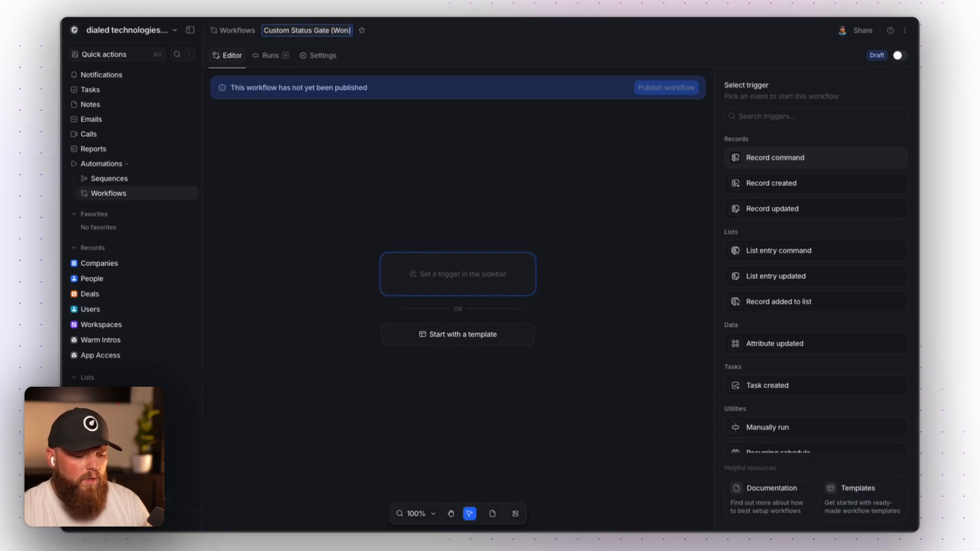
pyautogui.click(561, 159)
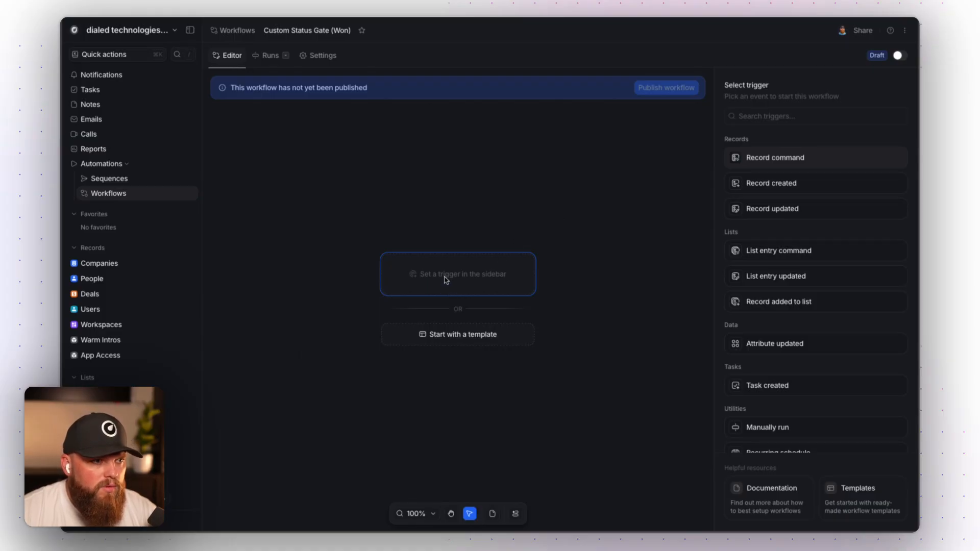
# - Set a Record updated trigger on the Deals object, limited to the Deal stage attribute
pyautogui.click(807, 212)
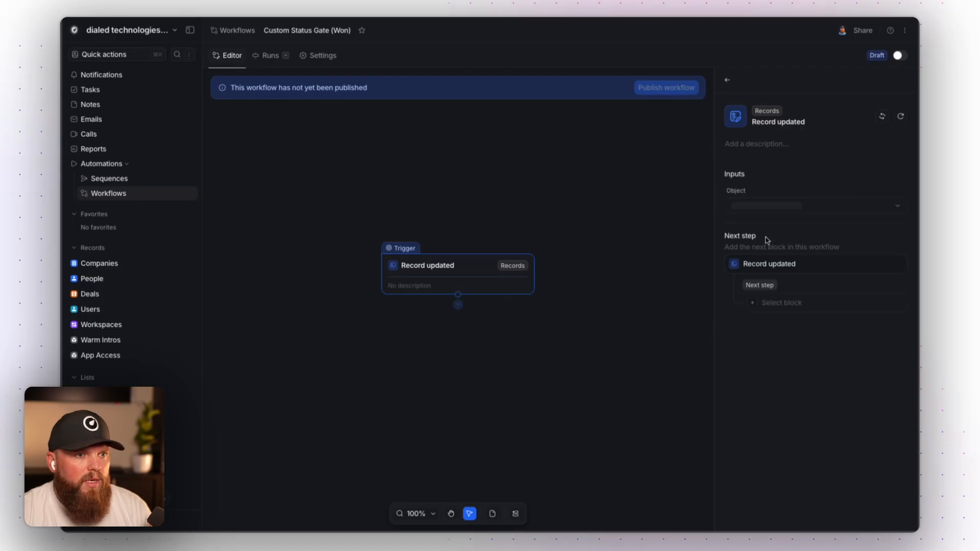
pyautogui.click(765, 210)
pyautogui.click(759, 282)
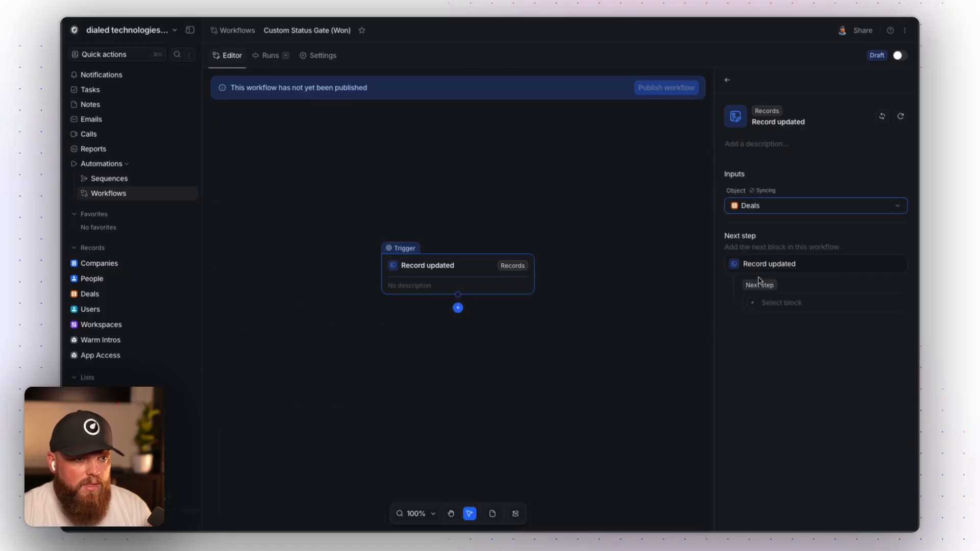
pyautogui.click(750, 241)
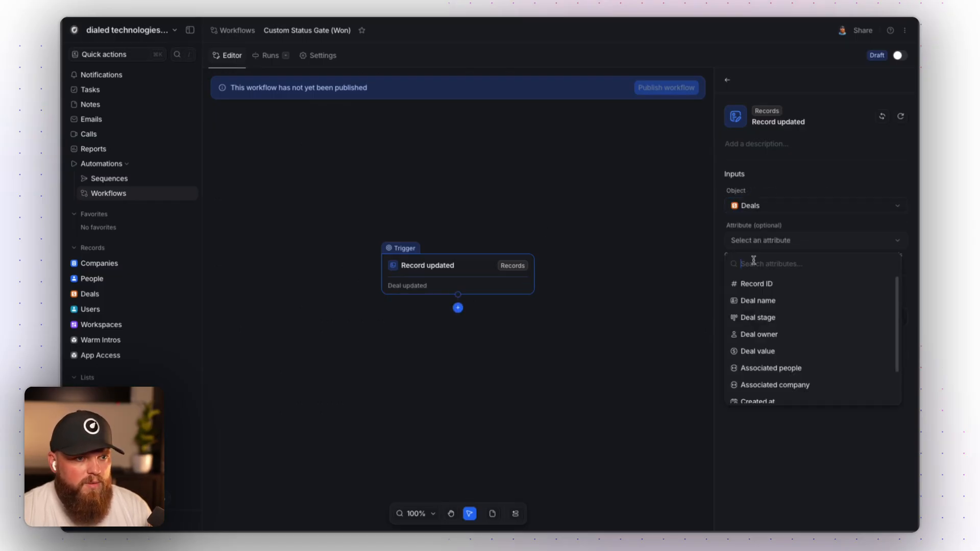
pyautogui.click(752, 321)
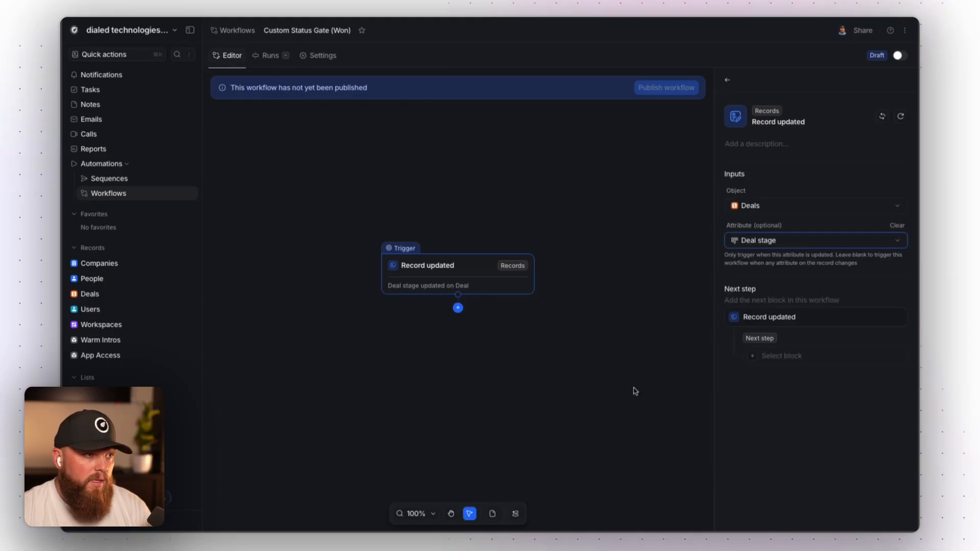
# - Add a Filter block after the Record updated trigger
pyautogui.click(458, 308)
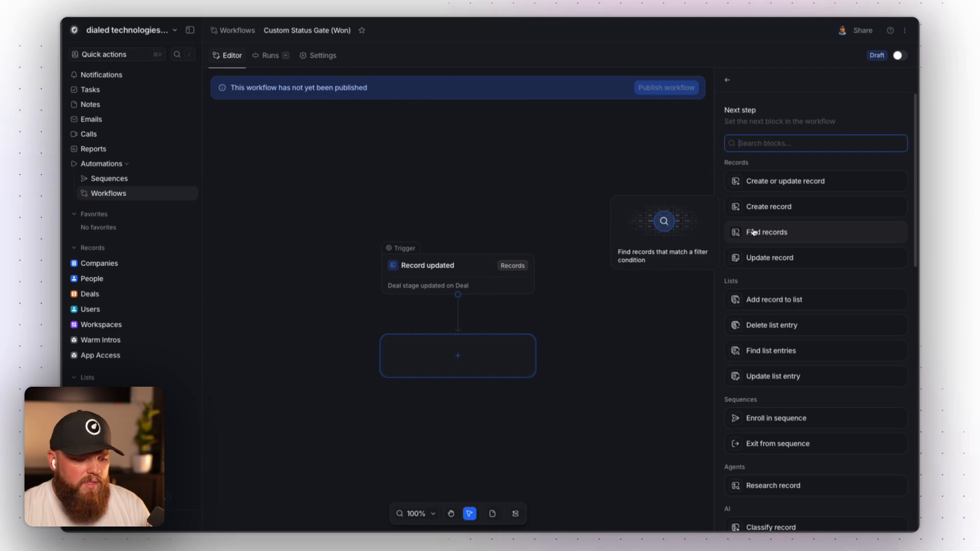
pyautogui.write('filter')
pyautogui.click(815, 181)
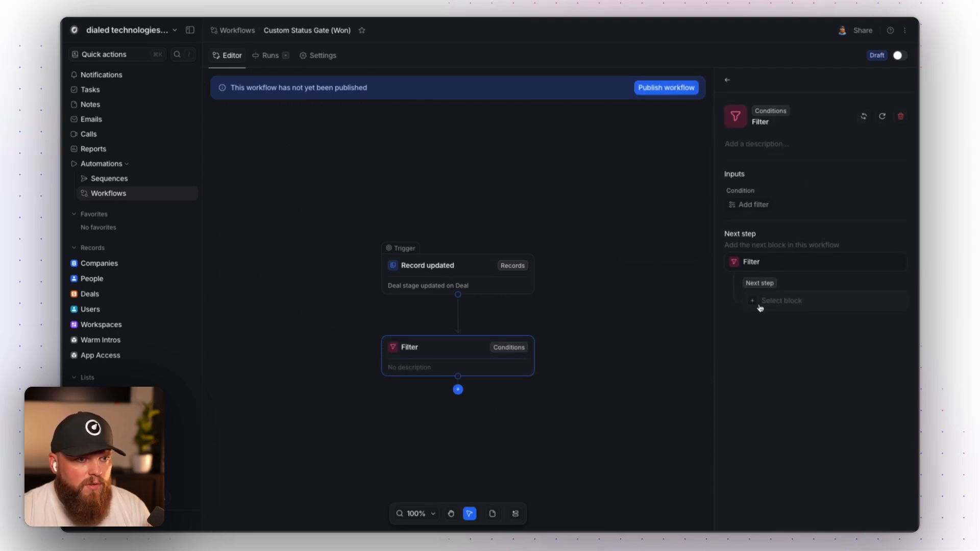
# - Set the Filter block's condition to New value is Won
pyautogui.click(745, 206)
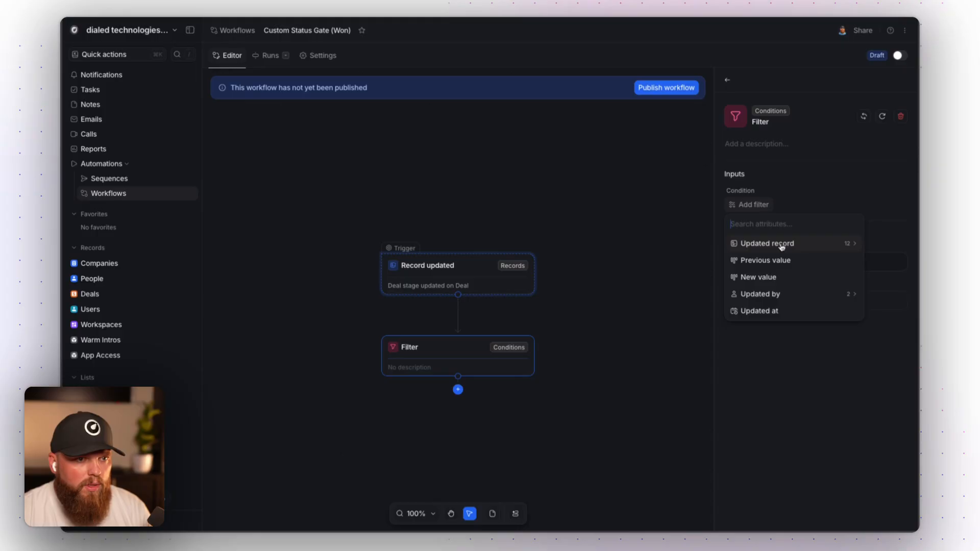
pyautogui.click(754, 280)
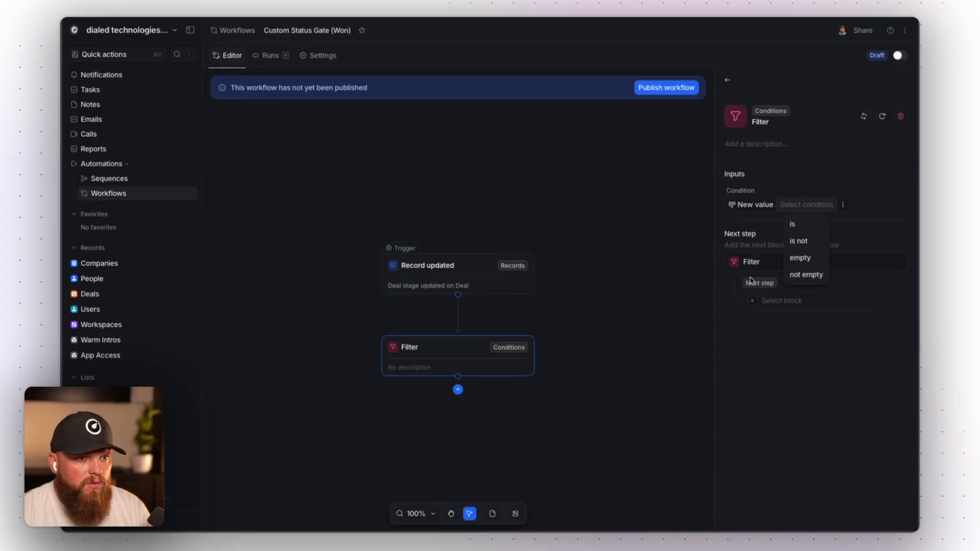
pyautogui.click(812, 225)
pyautogui.click(795, 278)
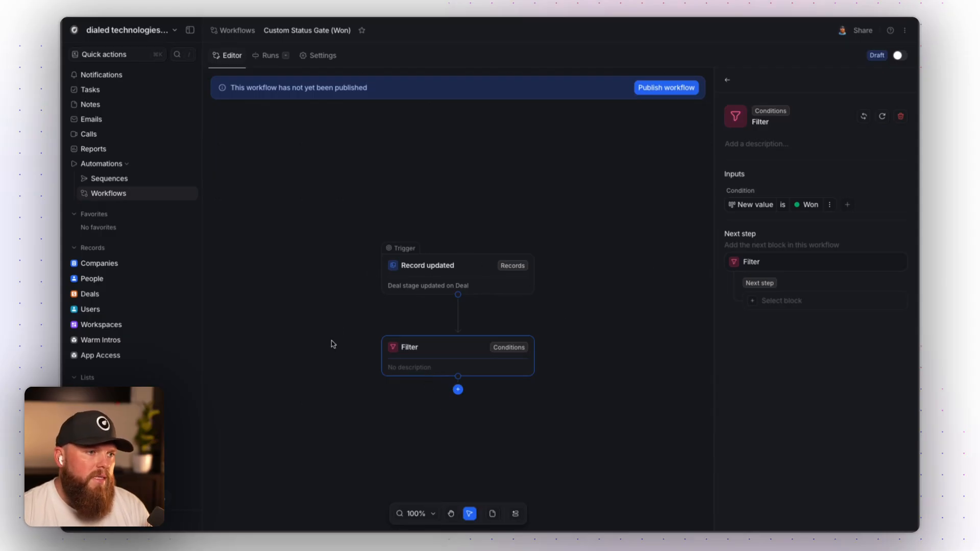
# - Add a Switch block after the Filter block
pyautogui.scroll(-3, 564, 334)
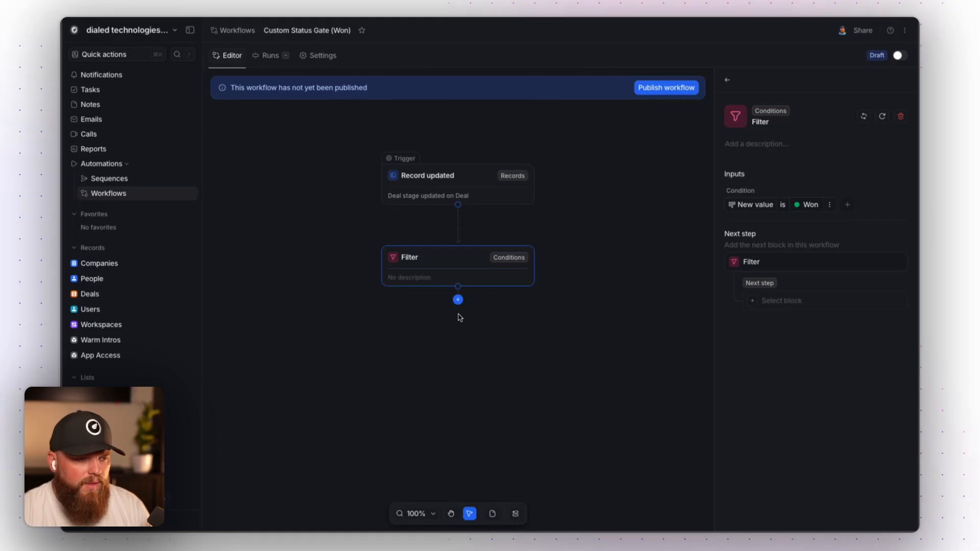
pyautogui.click(458, 299)
pyautogui.write('swit')
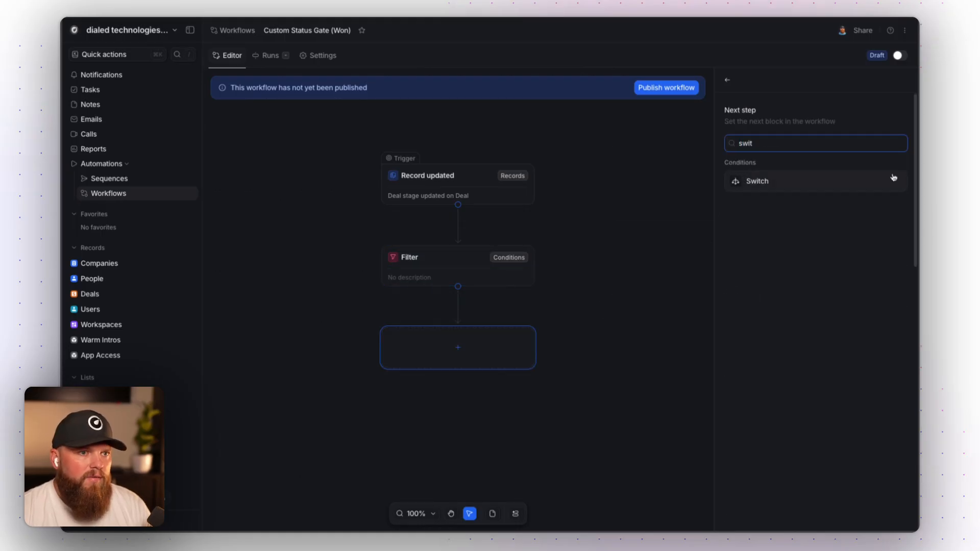
pyautogui.click(794, 181)
pyautogui.scroll(-3, 621, 330)
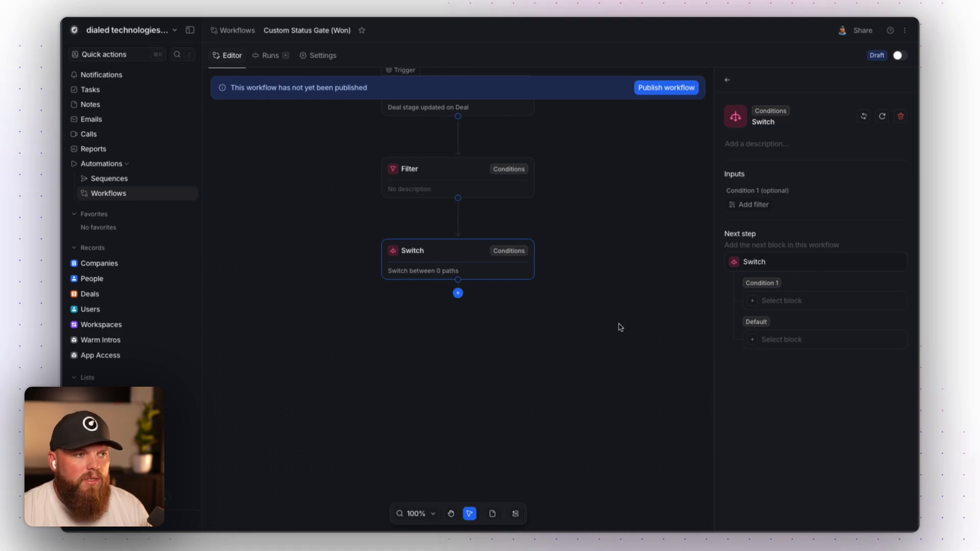
# - Add an Add record to list block on the Switch block's Default path
pyautogui.scroll(-1, 498, 313)
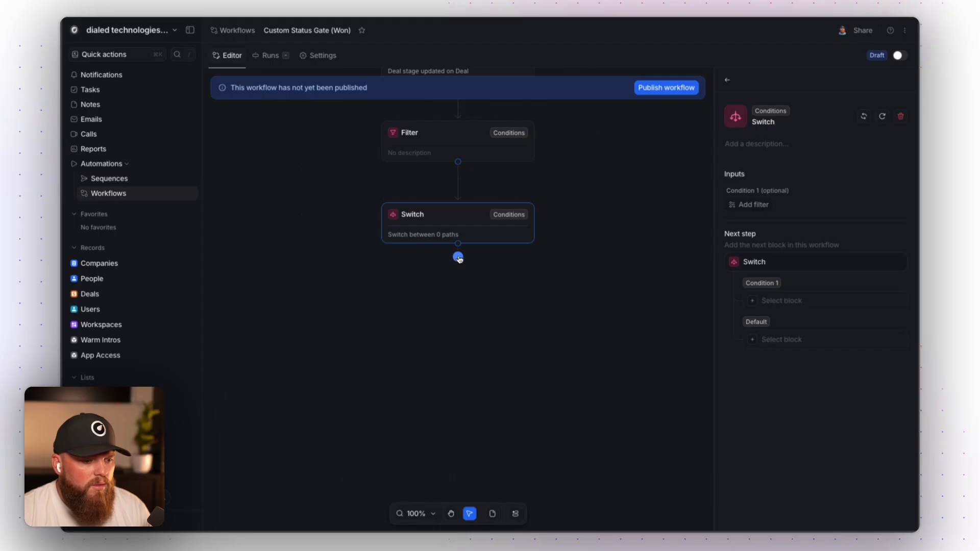
pyautogui.click(457, 258)
pyautogui.click(476, 293)
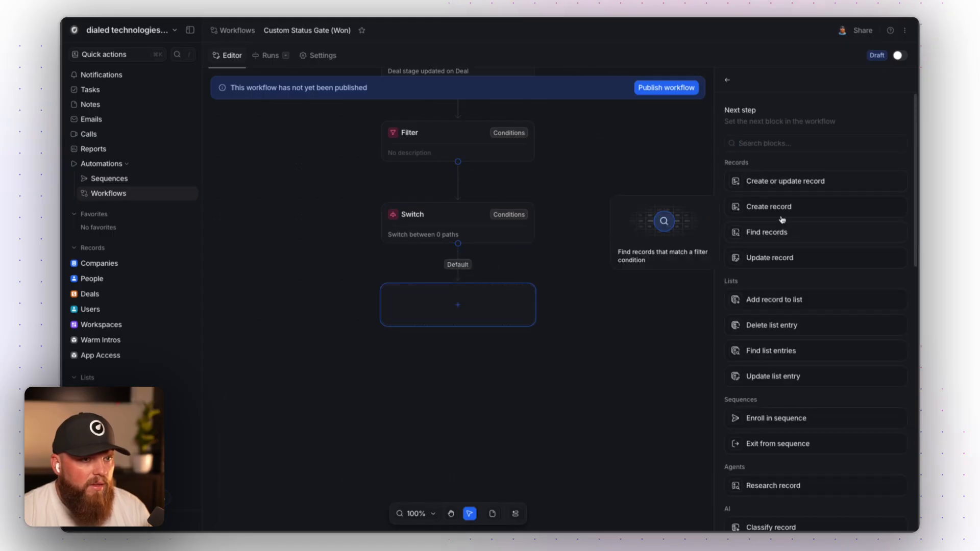
pyautogui.press('e')
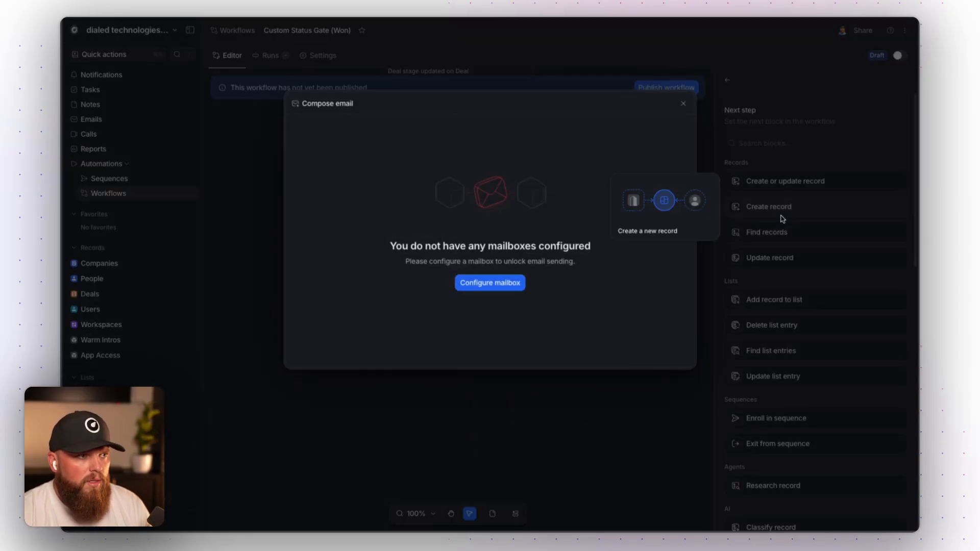
pyautogui.click(766, 143)
pyautogui.write('updat')
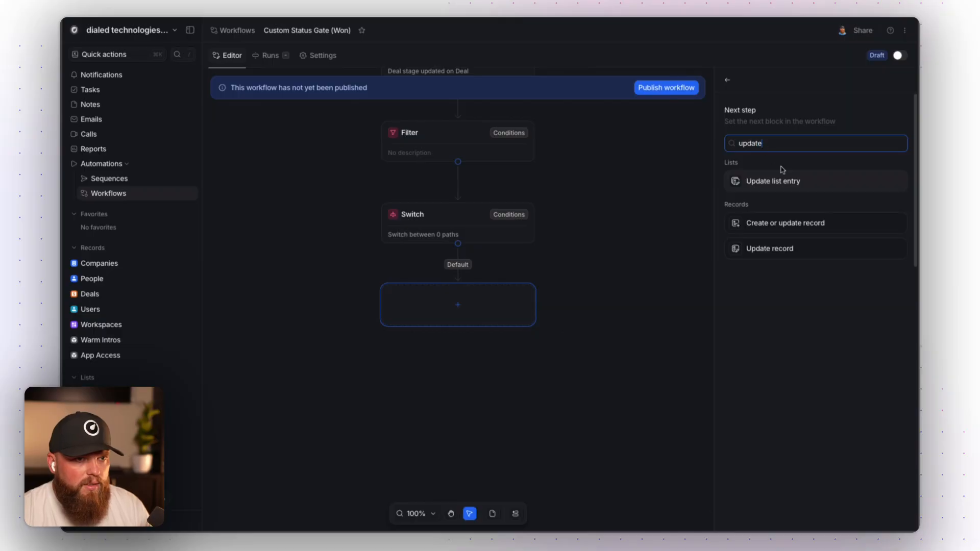
pyautogui.write('e')
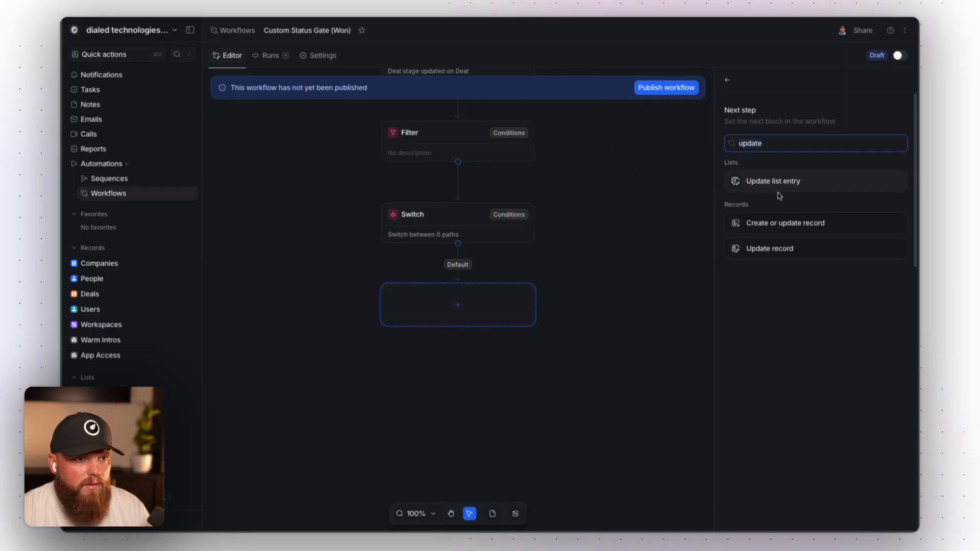
pyautogui.press('BackSpace')
pyautogui.press('BackSpace')
pyautogui.press('BackSpace')
pyautogui.press('BackSpace')
pyautogui.press('BackSpace')
pyautogui.press('BackSpace')
pyautogui.write('add')
pyautogui.click(784, 182)
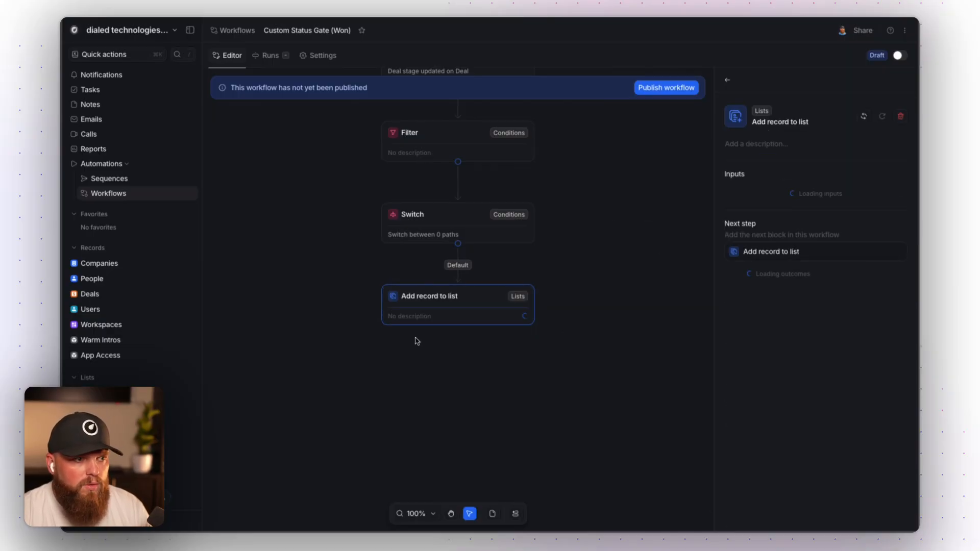
# - Add a Celebration block after the Add record to list block
pyautogui.click(275, 355)
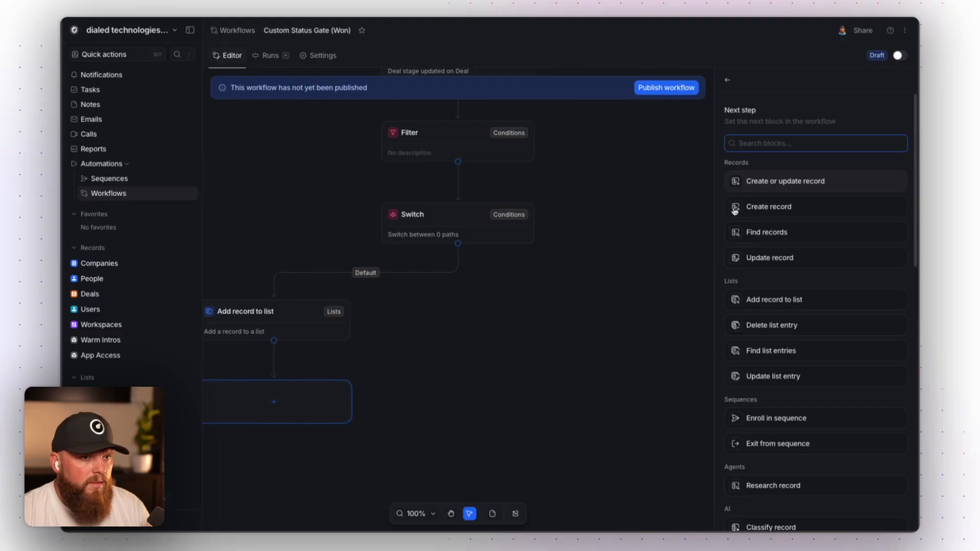
pyautogui.write('cele')
pyautogui.click(768, 188)
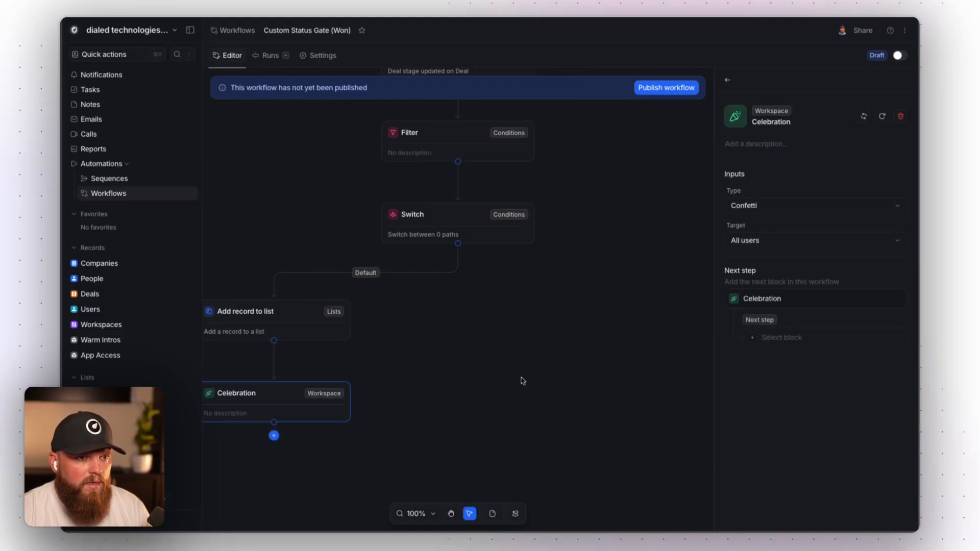
# - Set the Add record to list block's list to Customer Success and grant the workflow read and write access to it
pyautogui.click(332, 315)
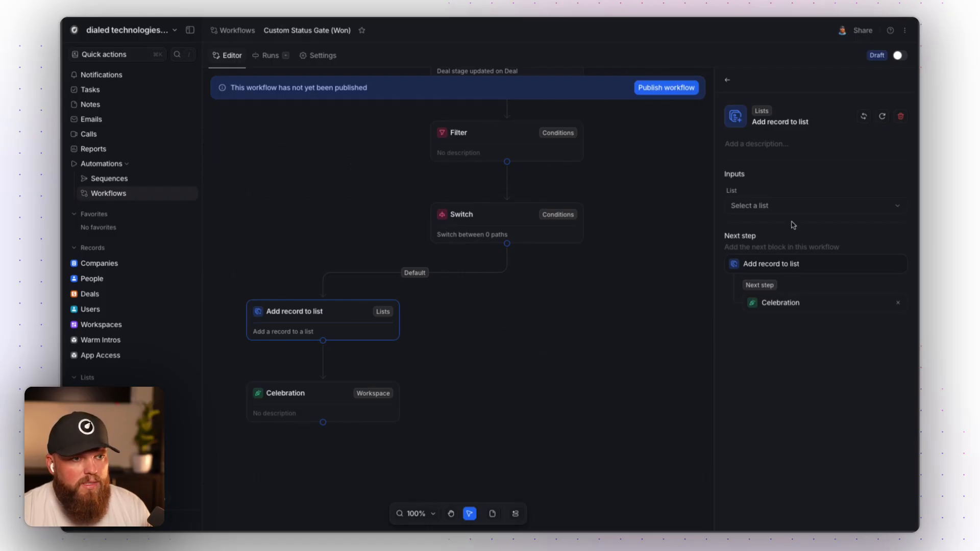
pyautogui.click(757, 207)
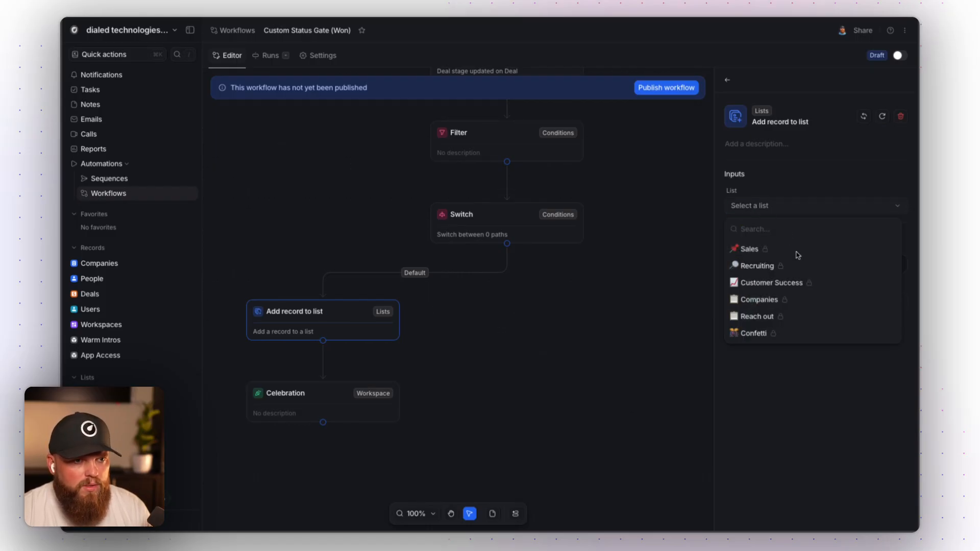
pyautogui.click(770, 284)
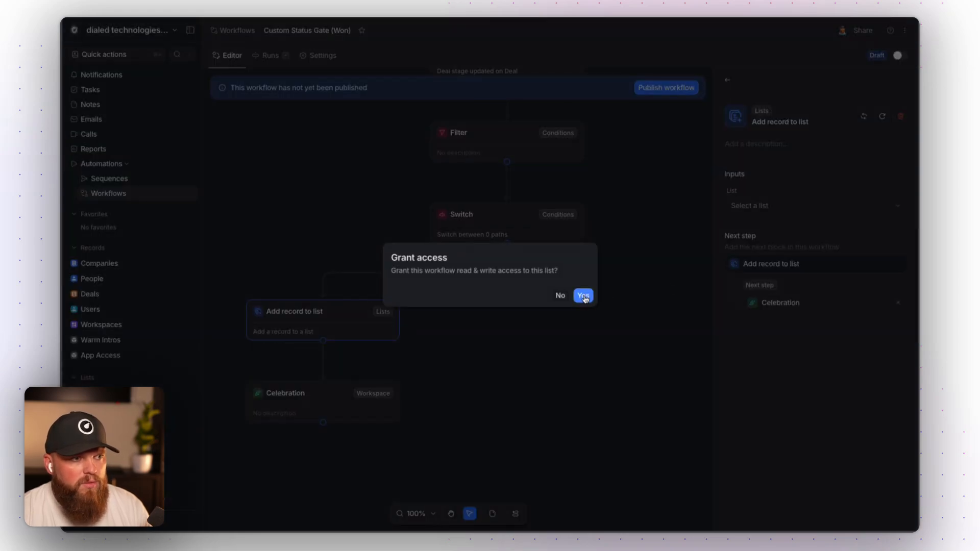
pyautogui.click(583, 297)
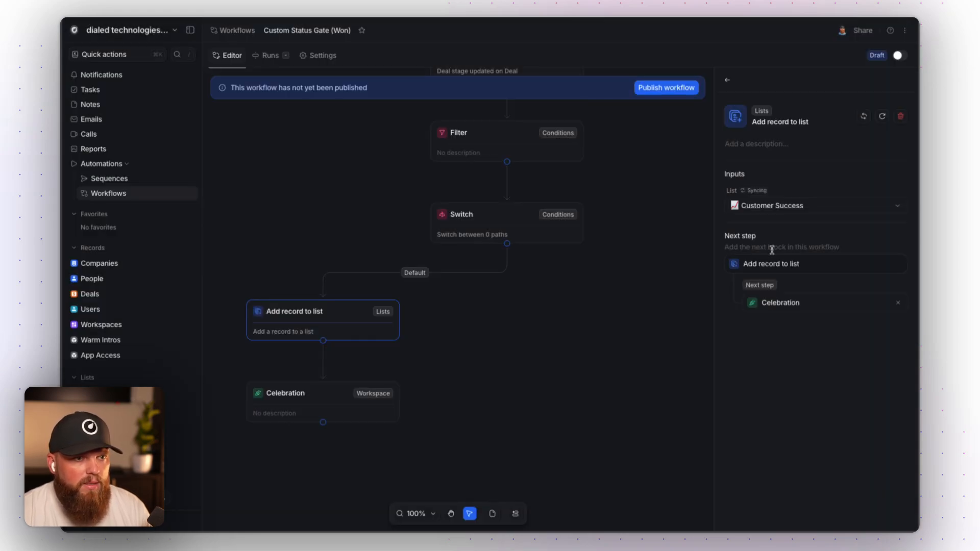
# - Set the record added to the Customer Success list to the updated record's Associated company
pyautogui.click(751, 264)
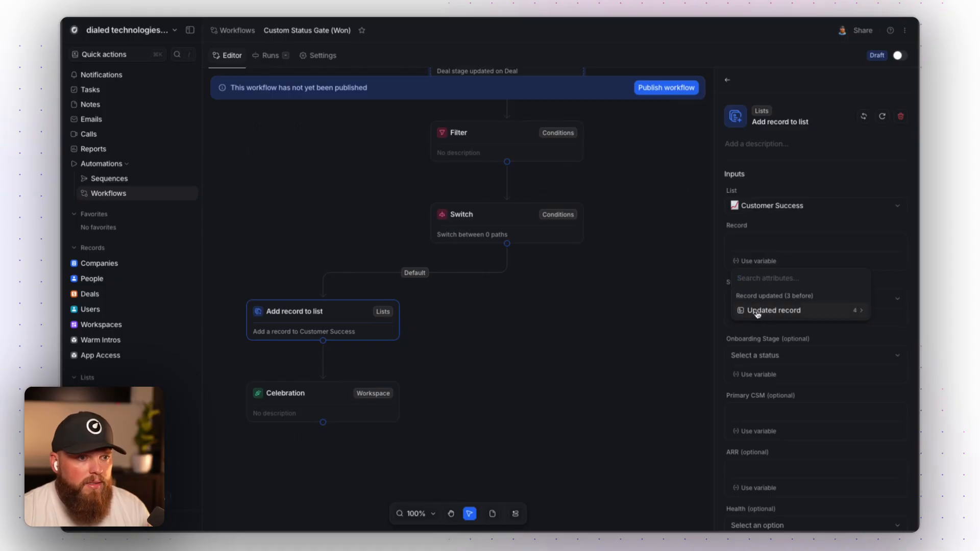
pyautogui.click(782, 312)
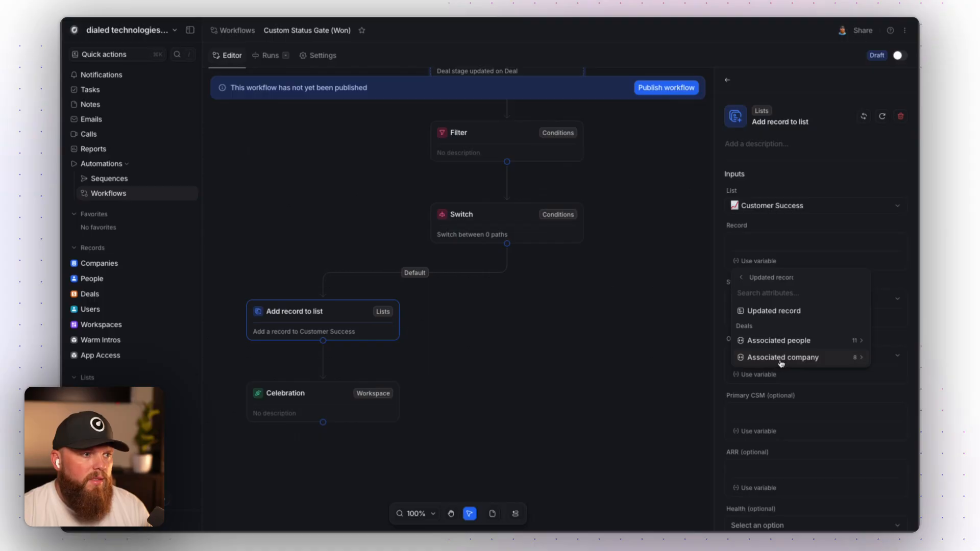
pyautogui.click(781, 358)
pyautogui.click(781, 312)
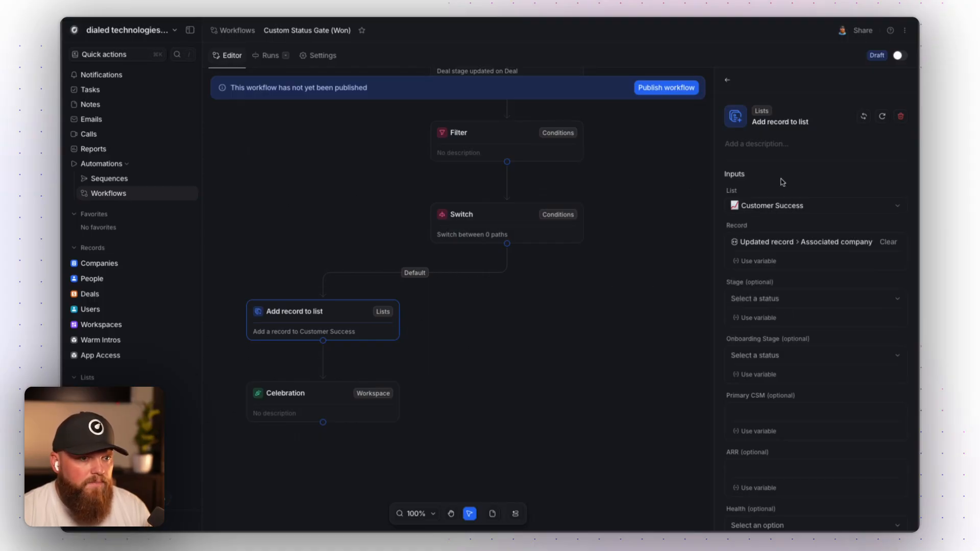
pyautogui.scroll(-2, 768, 340)
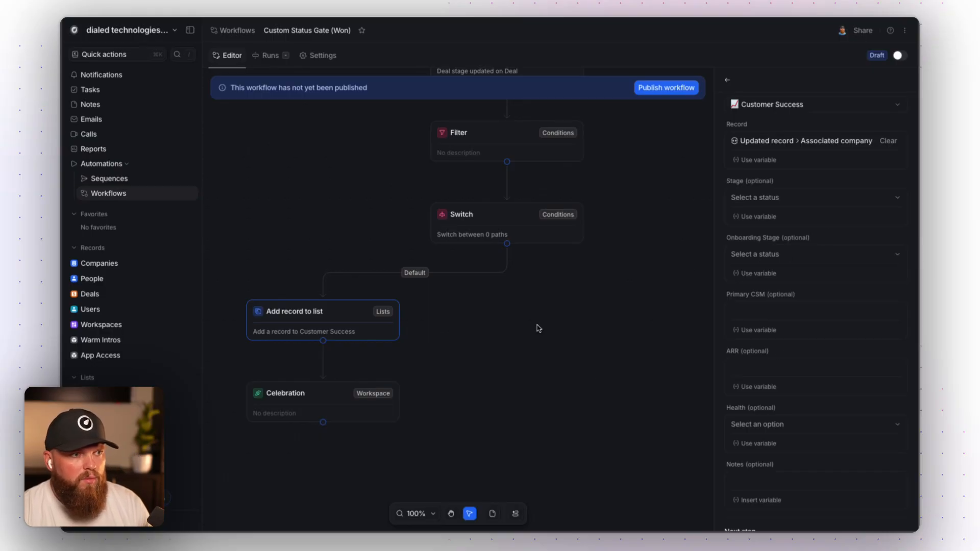
# - Add an Update record block on the Switch block's Condition 1 path
pyautogui.click(507, 243)
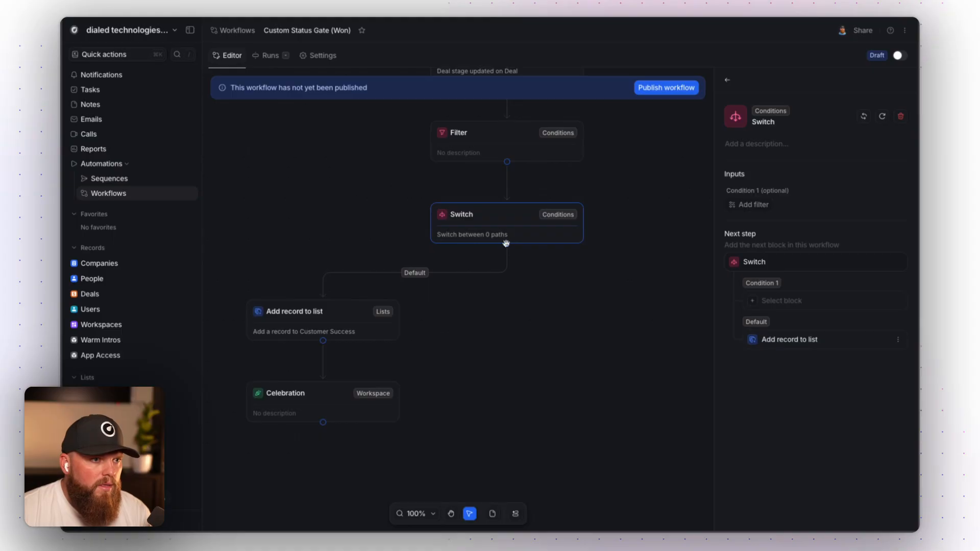
pyautogui.click(550, 295)
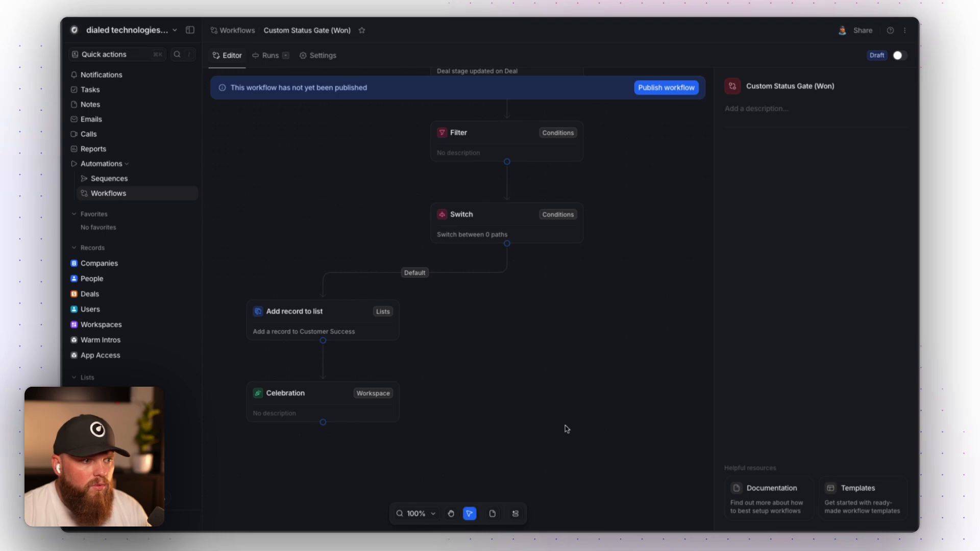
pyautogui.click(503, 228)
pyautogui.click(749, 299)
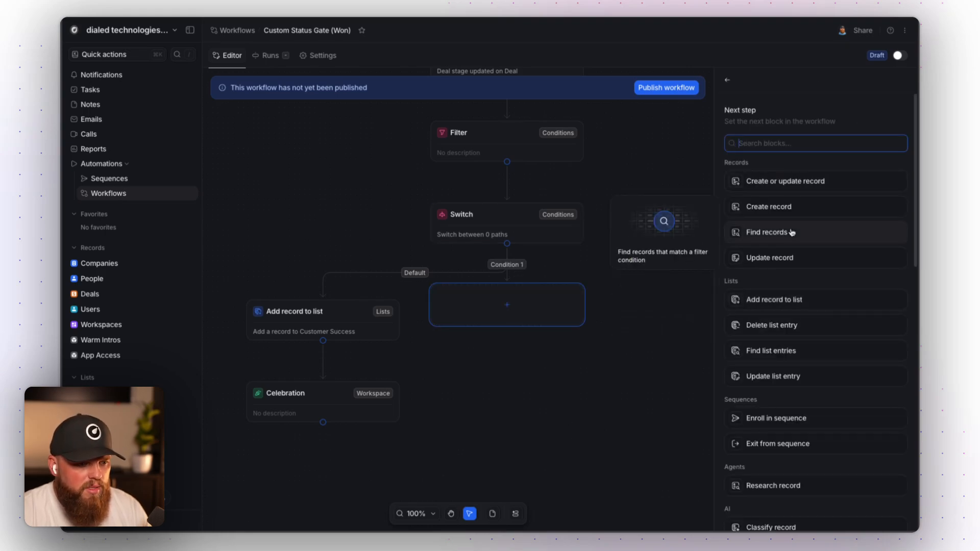
pyautogui.write('update')
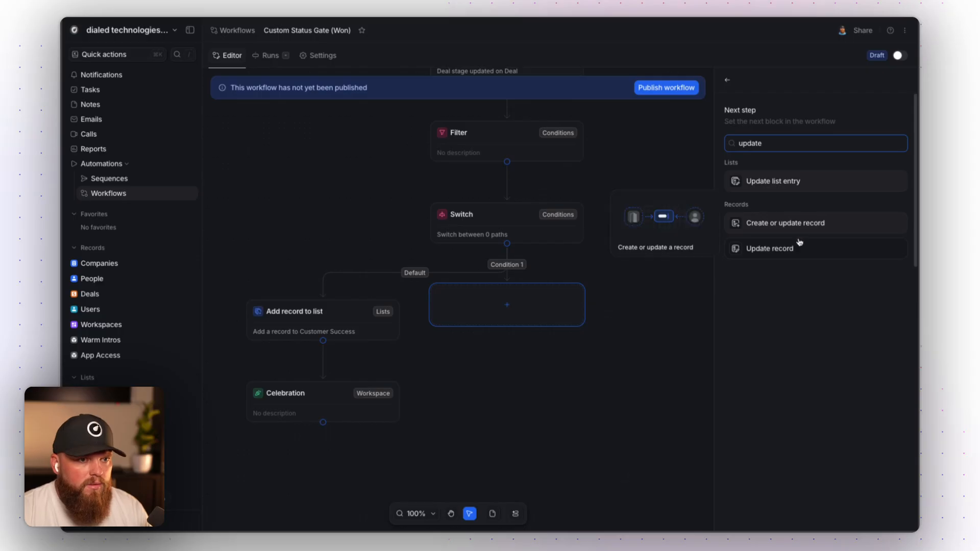
pyautogui.click(791, 252)
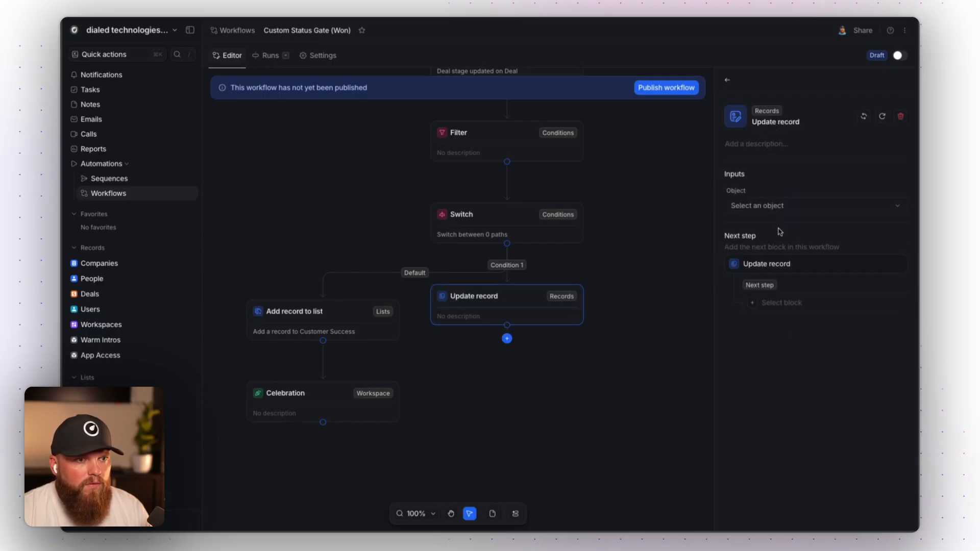
# - Set the Update record block's object to Deals and its record to the Updated record variable
pyautogui.click(781, 207)
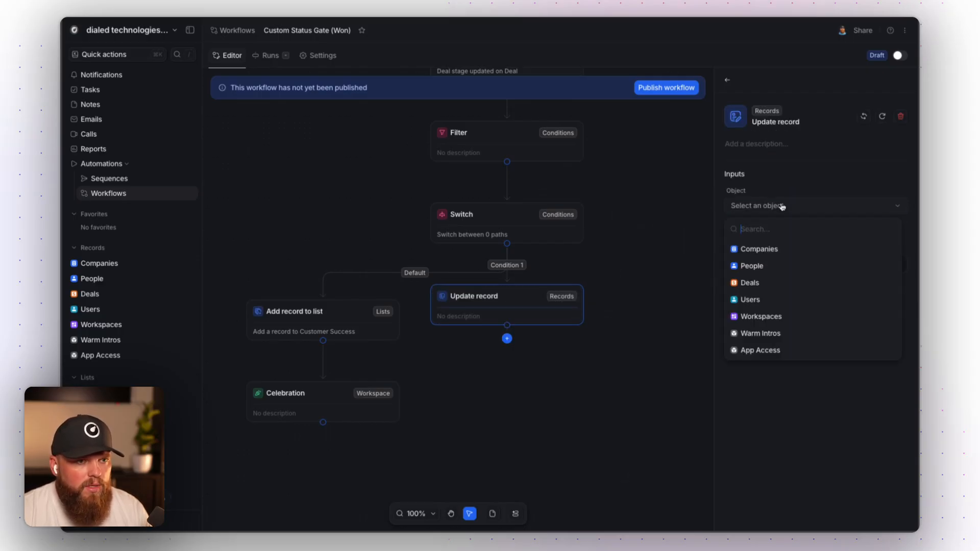
pyautogui.click(764, 284)
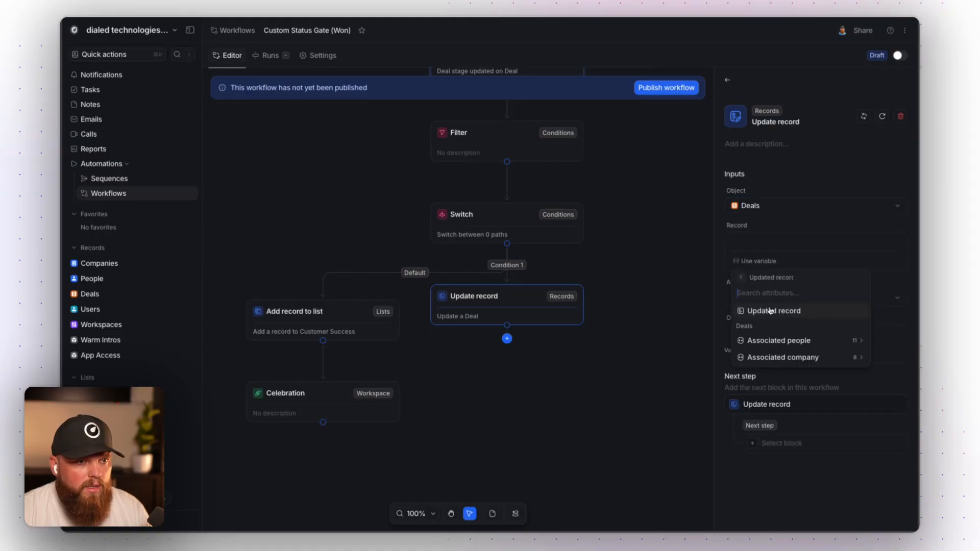
pyautogui.click(770, 309)
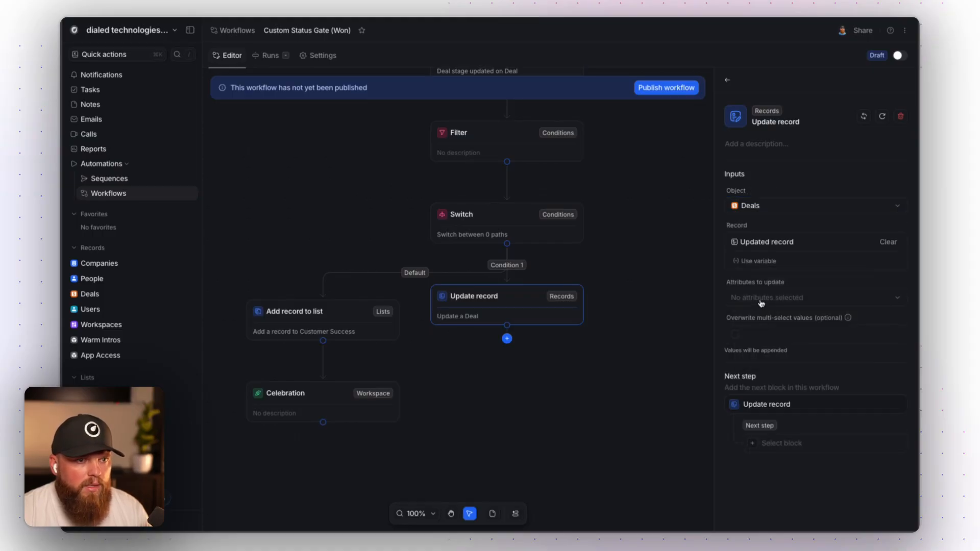
# - Make the Update record block set Deal stage to the Previous value variable, and move the block slightly lower on the canvas
pyautogui.click(762, 302)
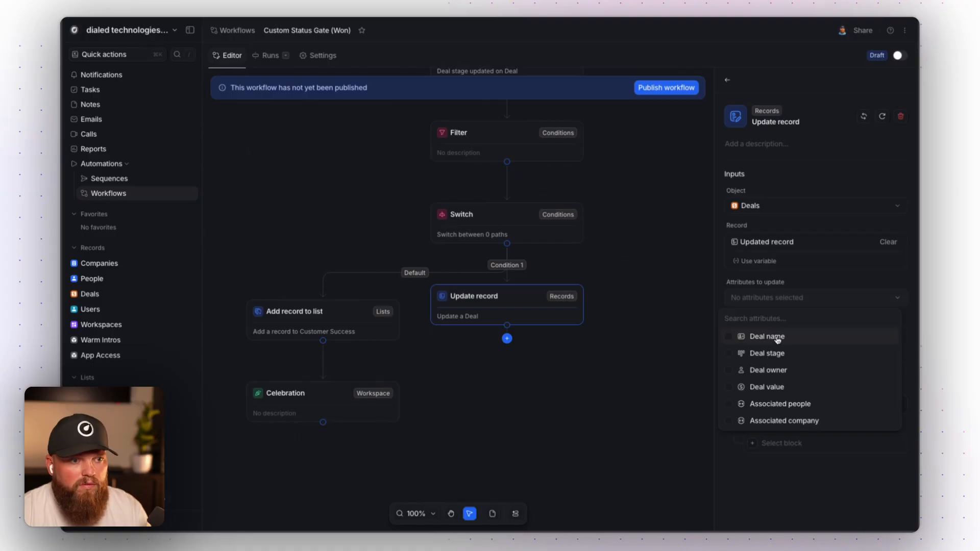
pyautogui.click(777, 353)
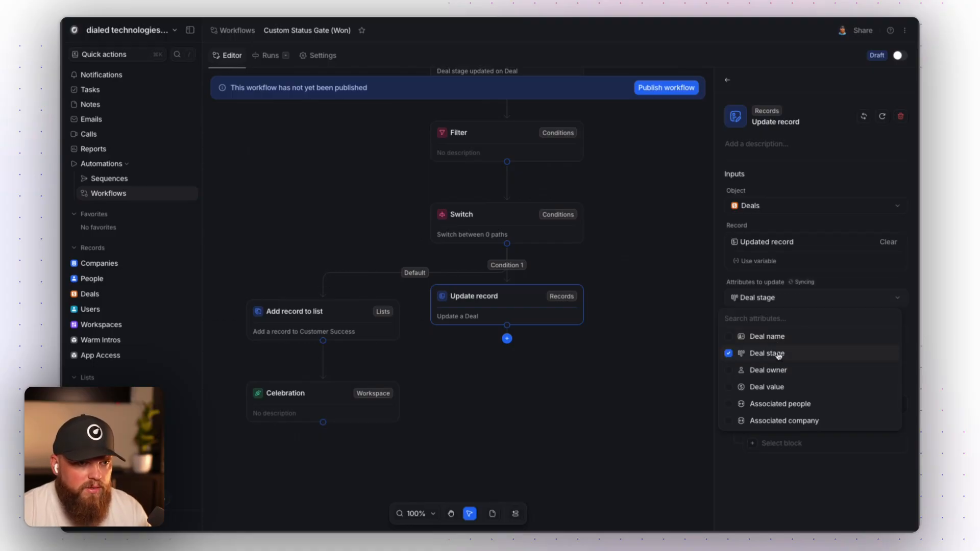
pyautogui.click(874, 281)
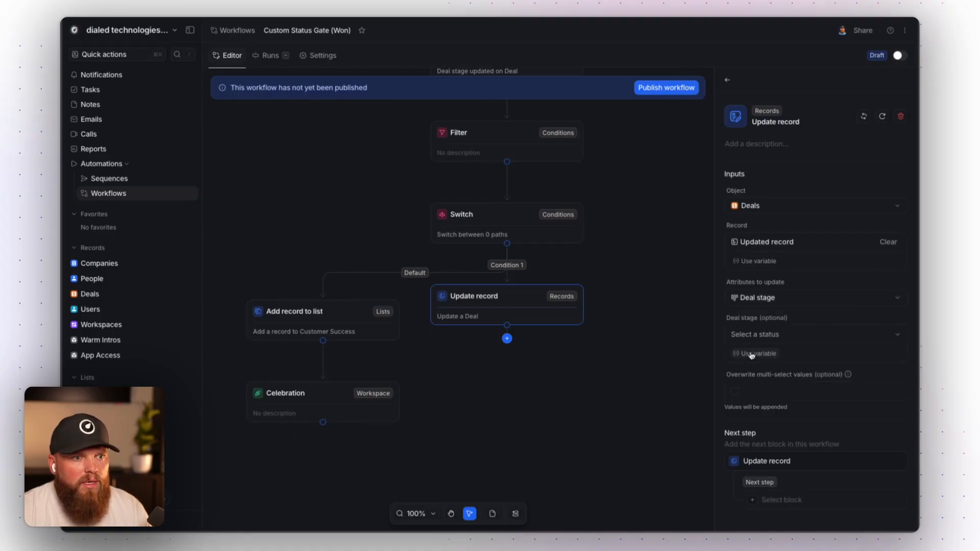
pyautogui.click(752, 354)
pyautogui.click(776, 419)
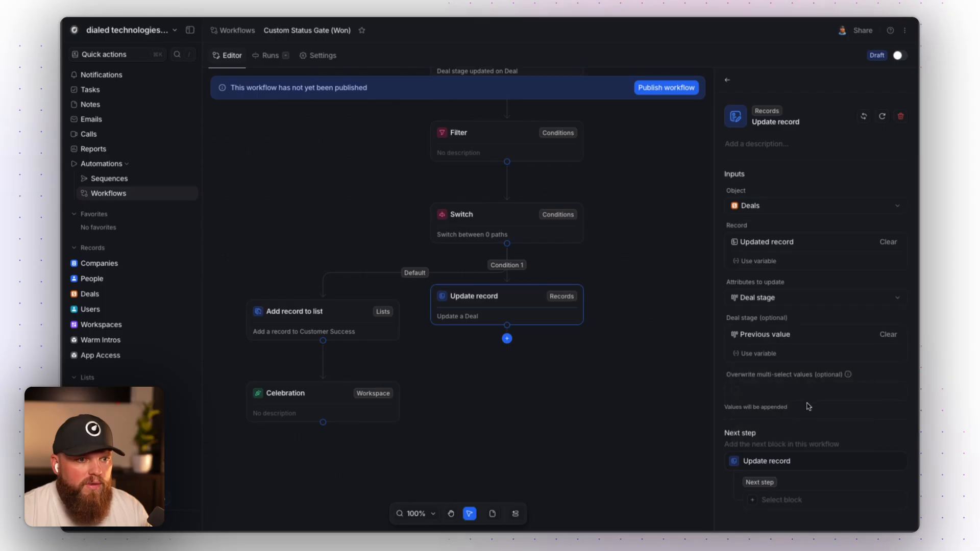
pyautogui.moveTo(531, 325); pyautogui.dragTo(527, 350)
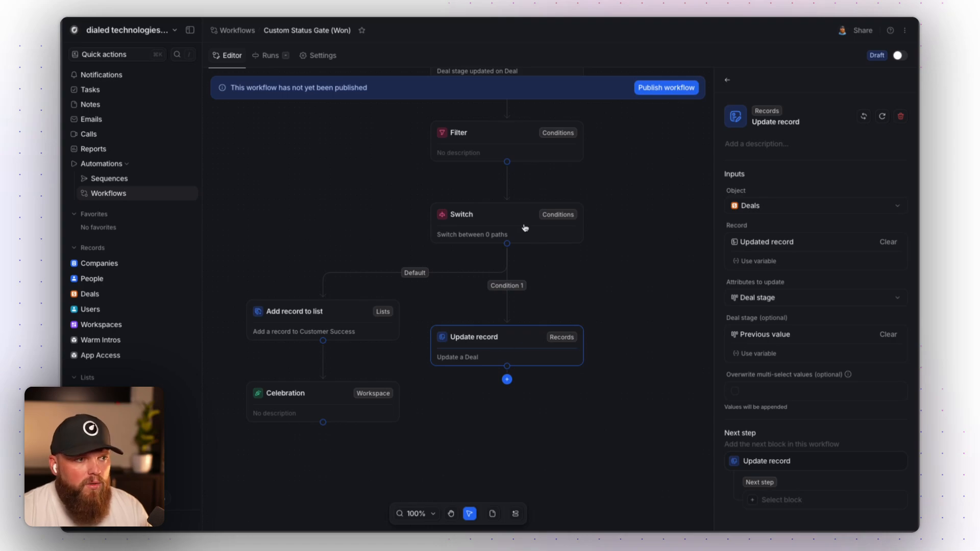
# - Set the Switch block's Condition 1 to match when the updated record's Deal value is empty
pyautogui.click(511, 285)
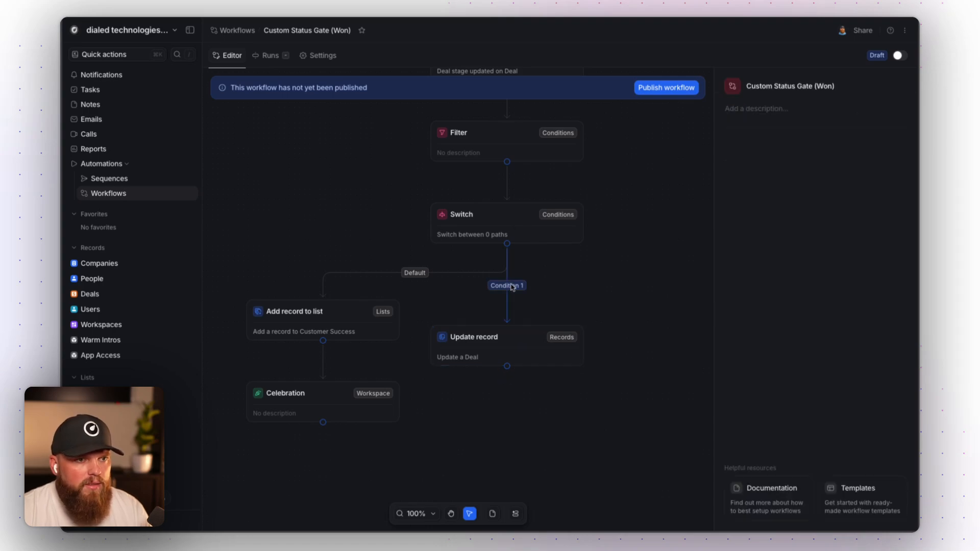
pyautogui.click(517, 221)
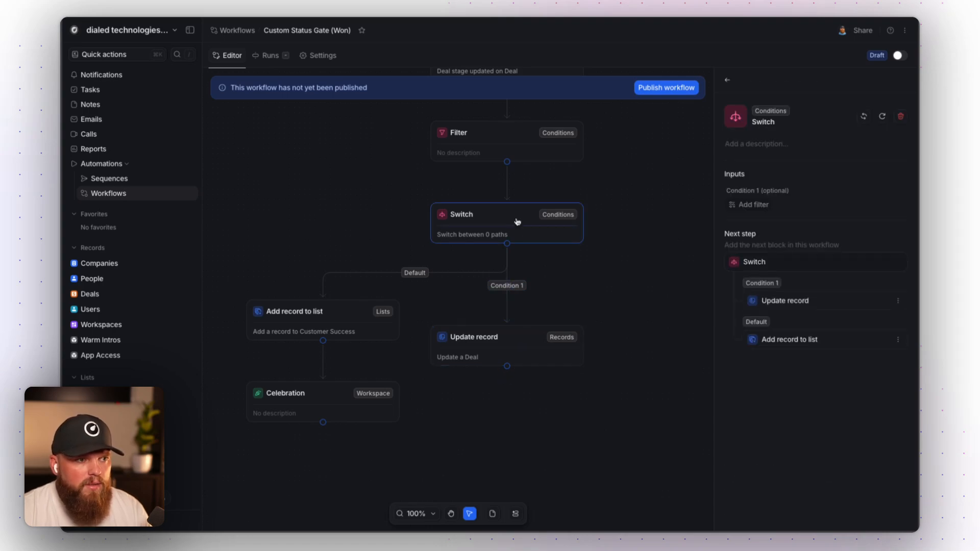
pyautogui.click(774, 303)
pyautogui.click(531, 225)
pyautogui.click(750, 206)
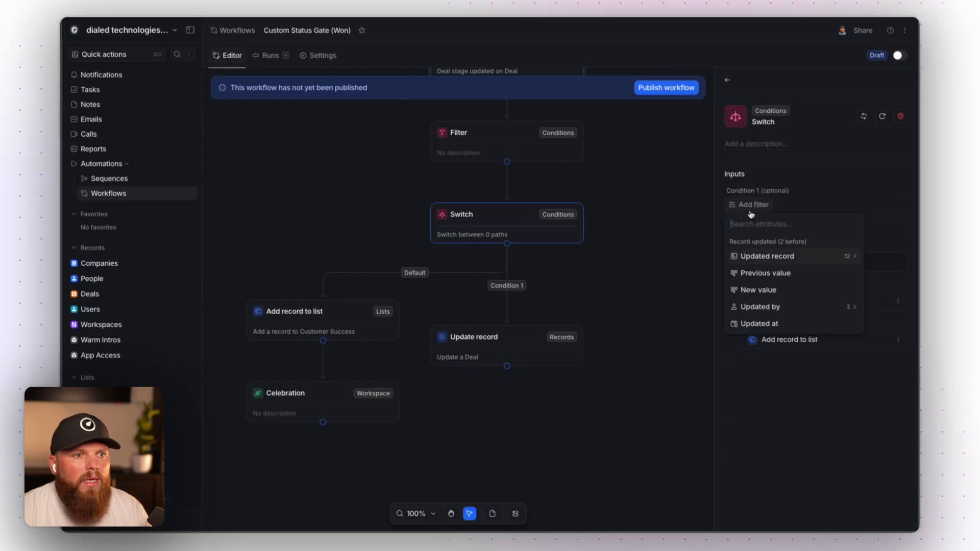
pyautogui.click(773, 258)
pyautogui.click(758, 370)
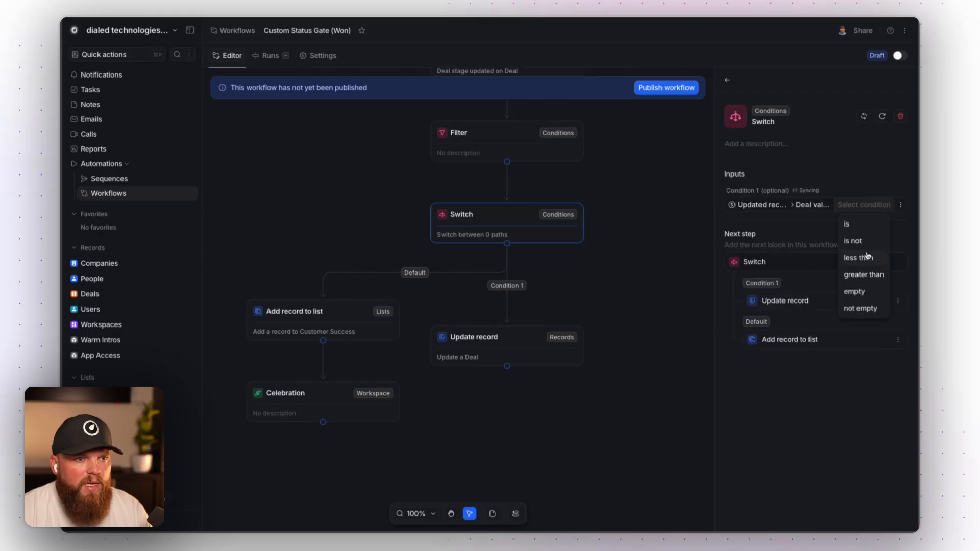
pyautogui.click(866, 293)
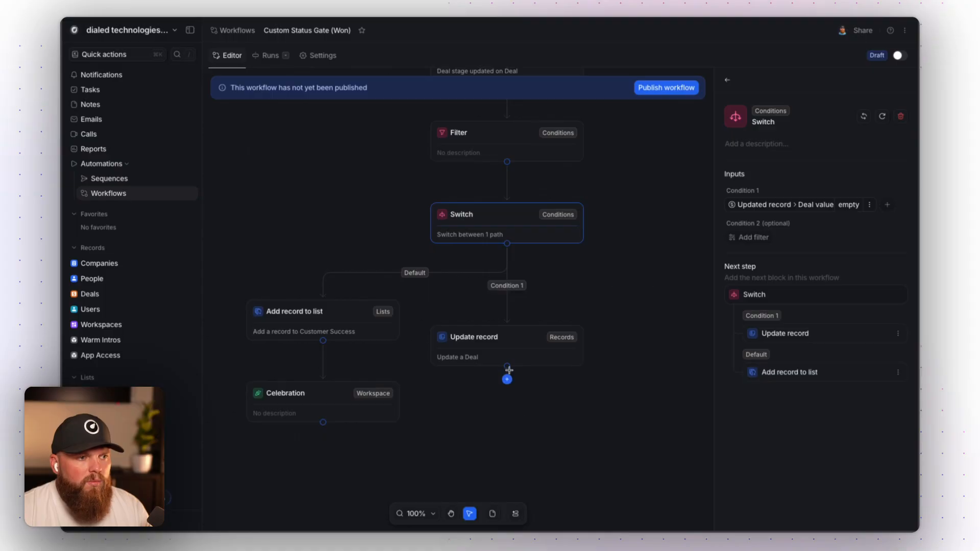
# - Add a Broadcast message block after the Update record block on the Condition 1 path
pyautogui.click(508, 380)
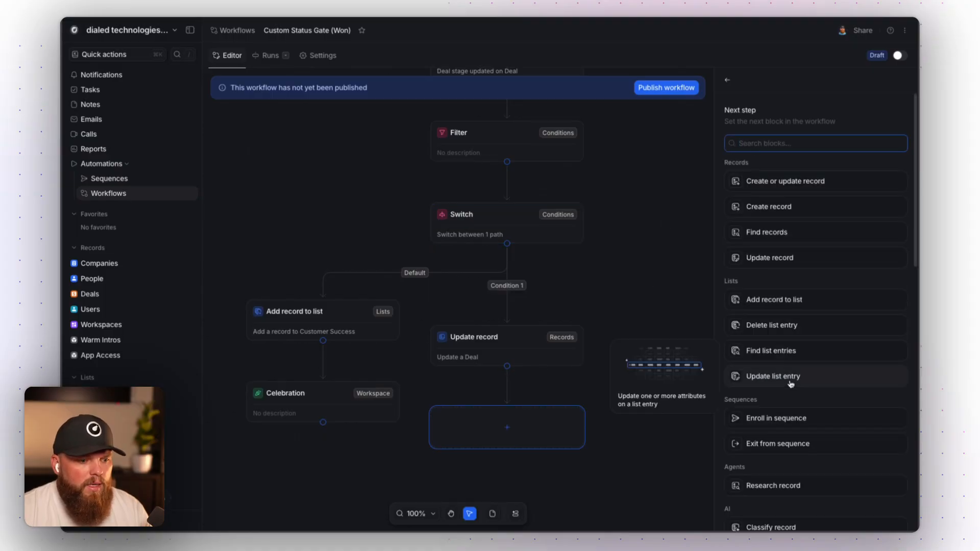
pyautogui.write('broadca')
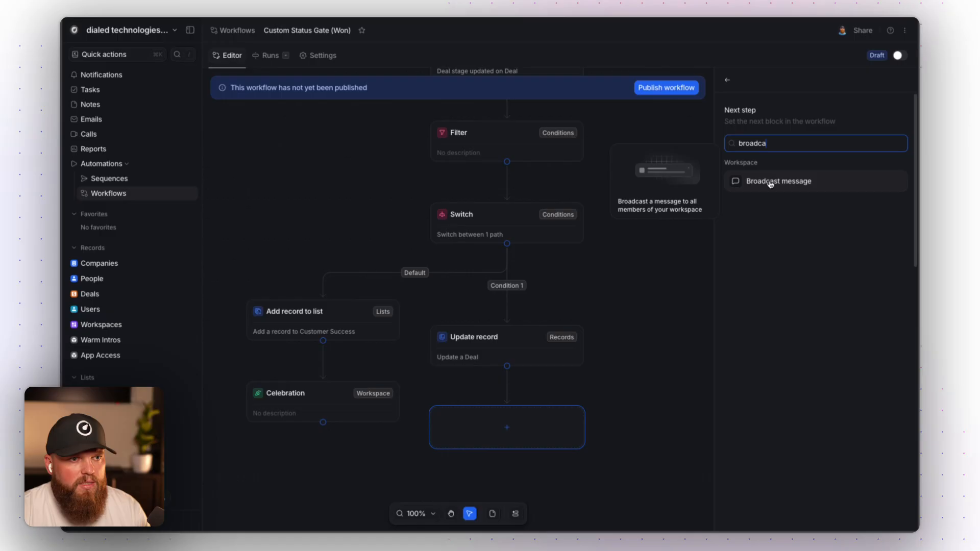
pyautogui.click(739, 180)
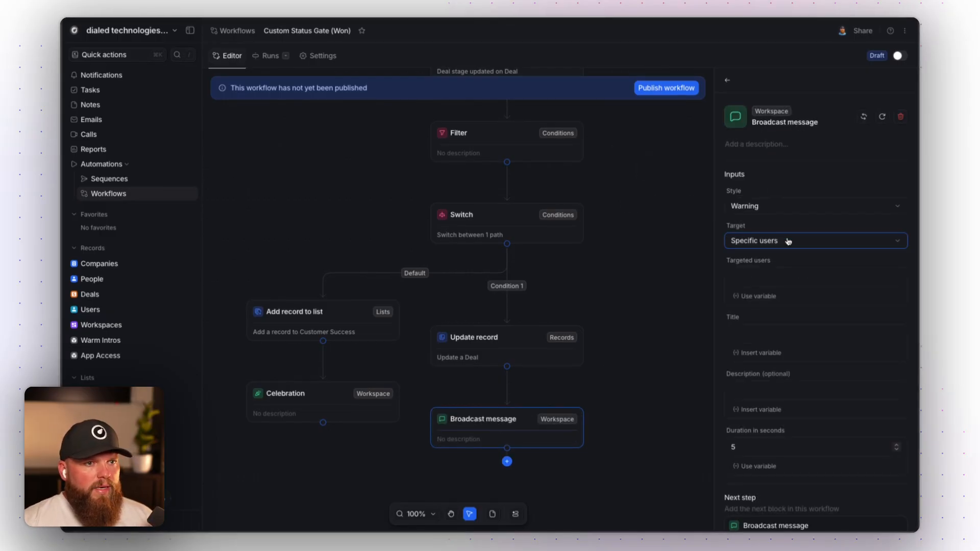
# - Give the broadcast message the Warning style and target specific users, using the Updated by variable
pyautogui.click(750, 209)
pyautogui.click(765, 279)
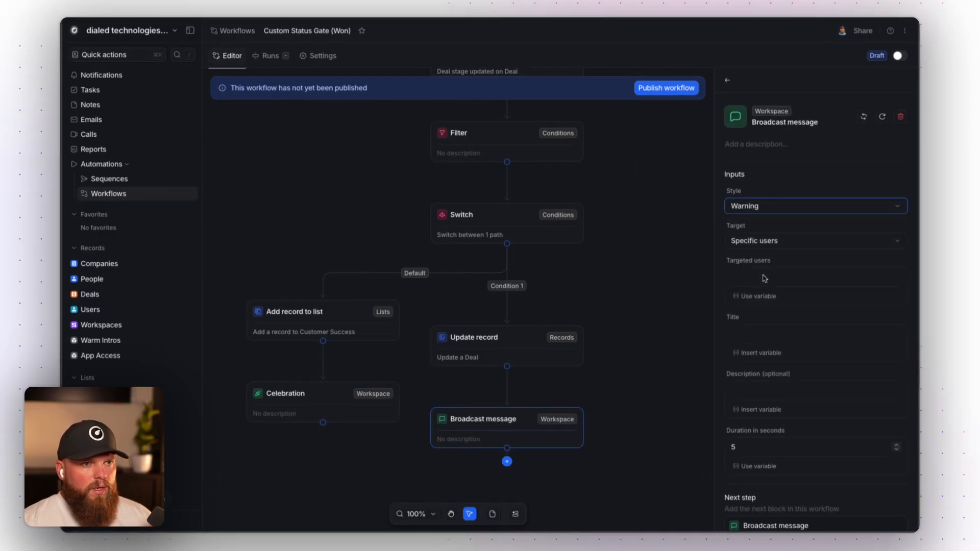
pyautogui.click(765, 242)
pyautogui.click(766, 281)
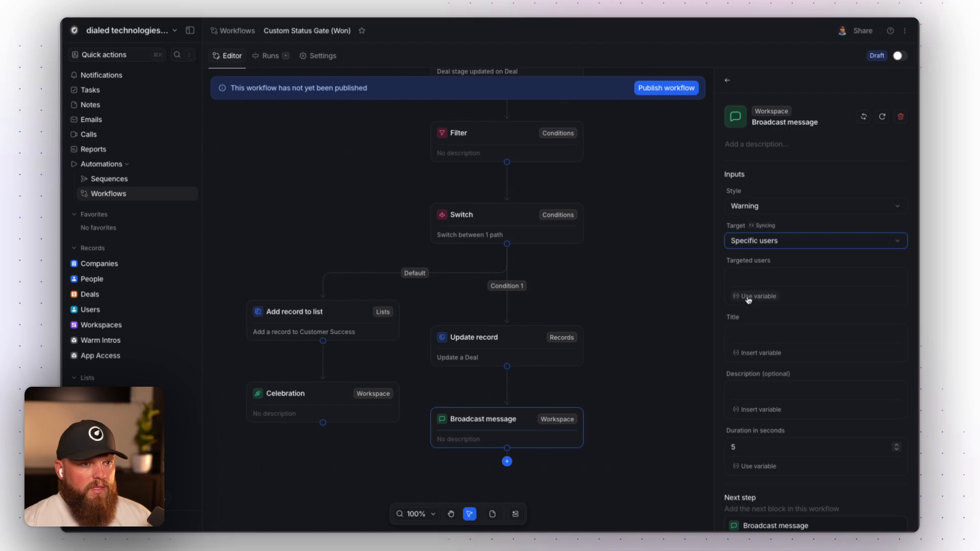
pyautogui.click(764, 298)
pyautogui.click(766, 363)
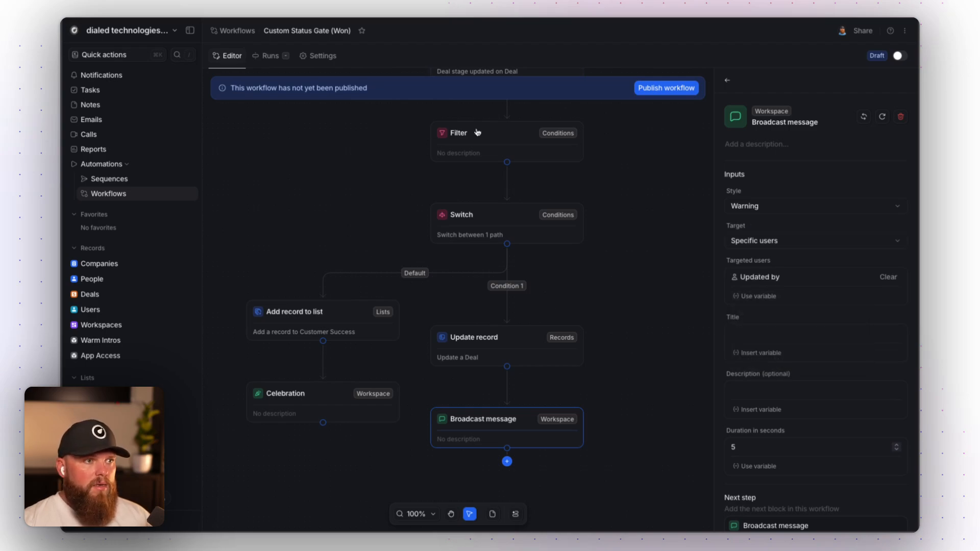
# - Title the broadcast message "Deal Requirements Not Satisfied" and describe it as "Deal must have an Deal Amount"
pyautogui.click(767, 326)
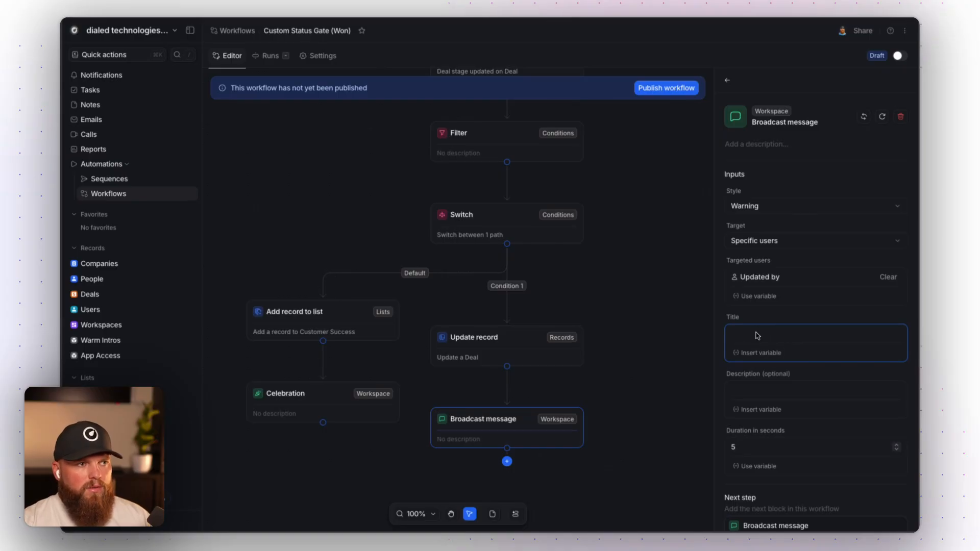
pyautogui.write('Deal Requirements Not Satisfied')
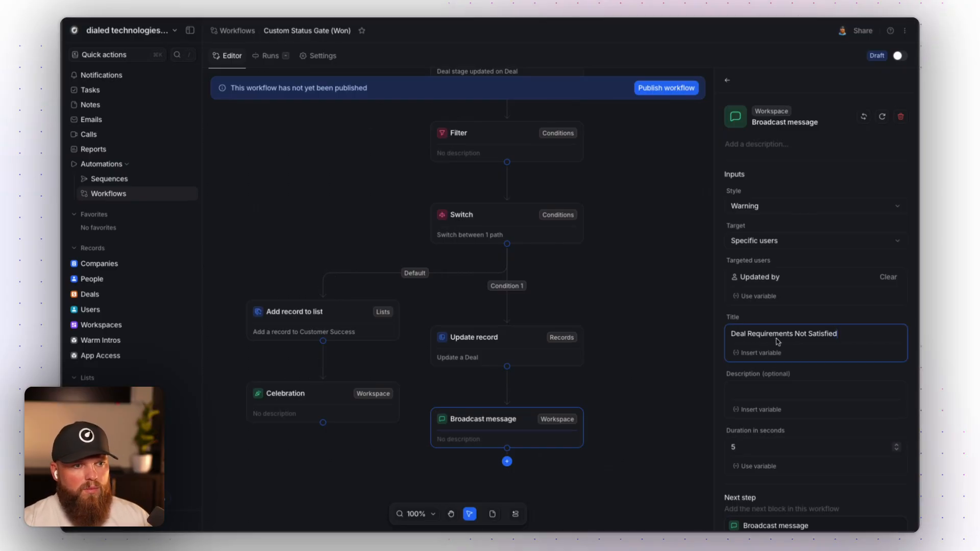
pyautogui.click(747, 391)
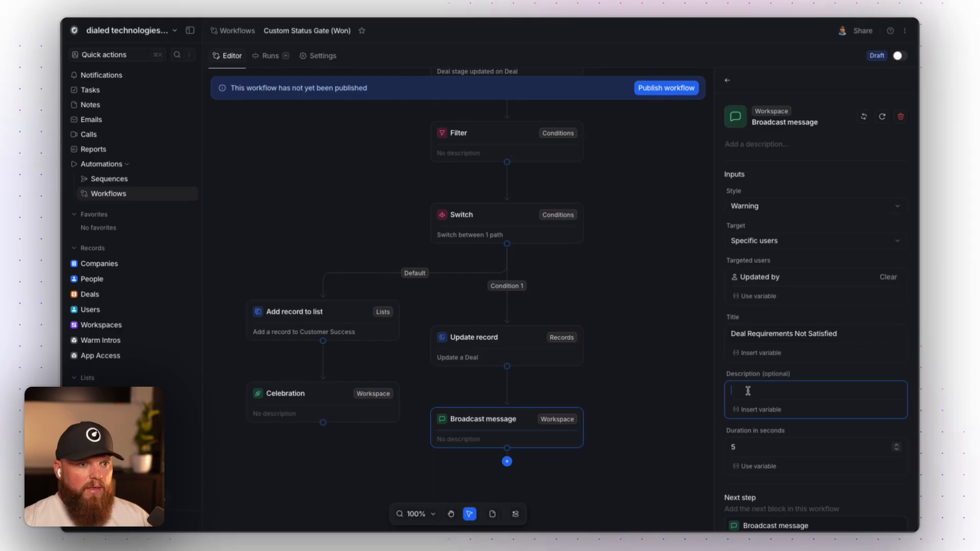
pyautogui.write('Deal must have an Deal Amount')
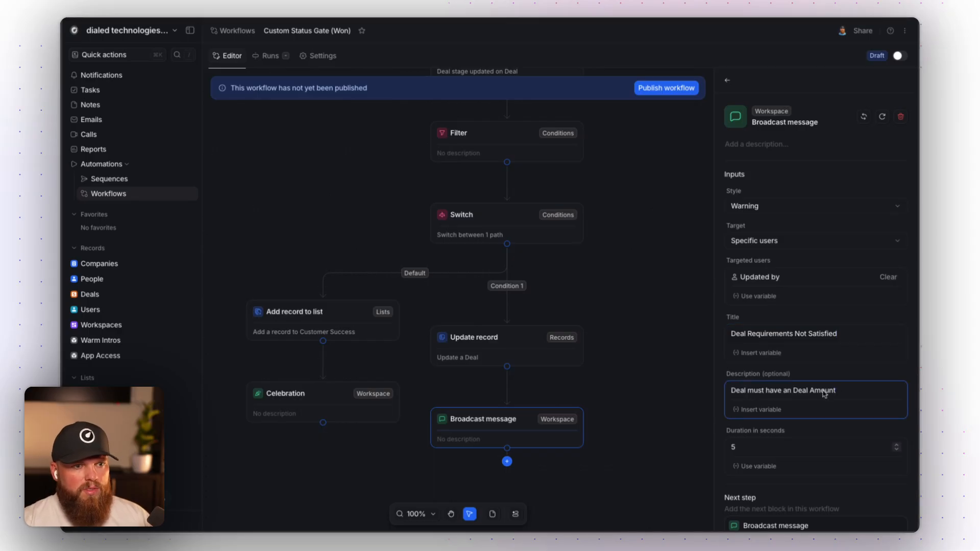
# - Check the attribute name in the Switch block's Condition 1 and change the broadcast description to "Deal must have an Deal Value"
pyautogui.moveTo(793, 397); pyautogui.dragTo(875, 398)
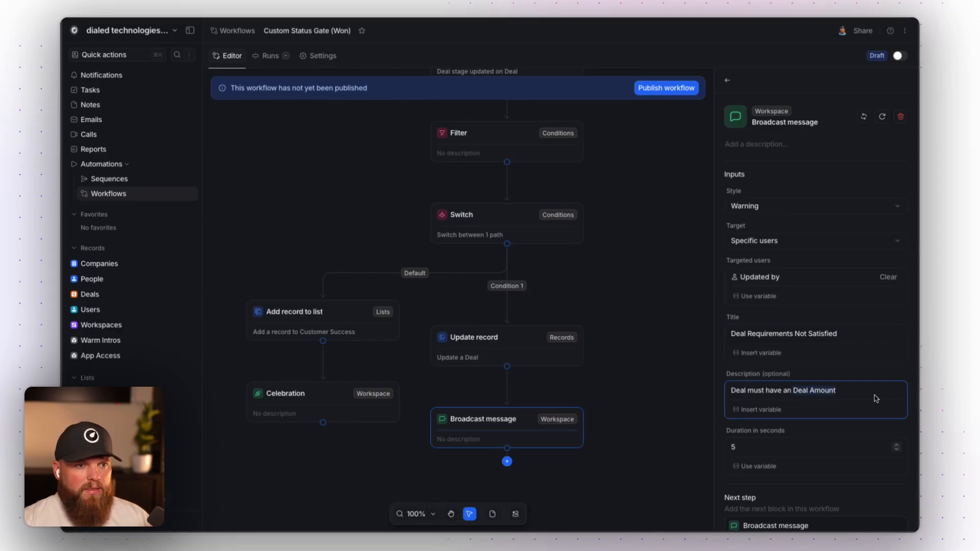
pyautogui.click(872, 393)
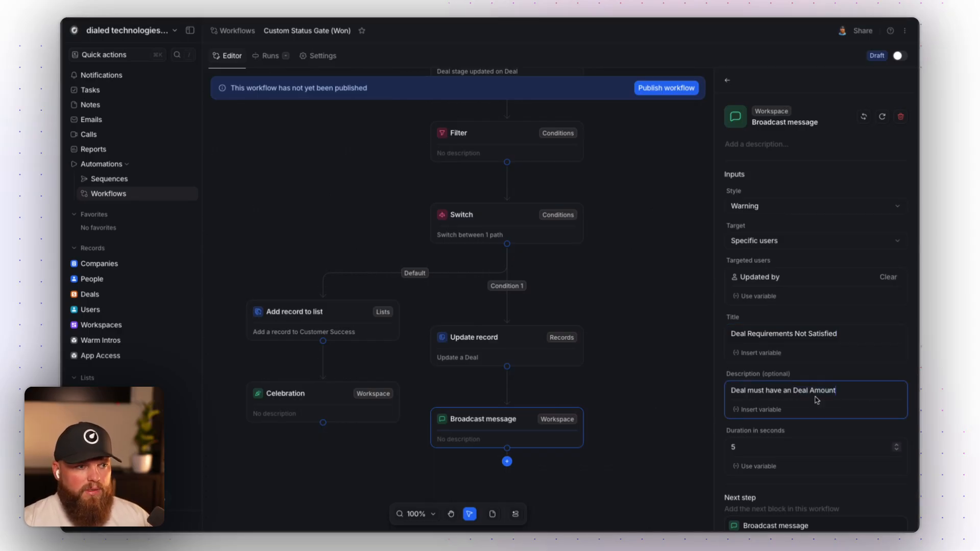
pyautogui.click(506, 289)
pyautogui.click(500, 220)
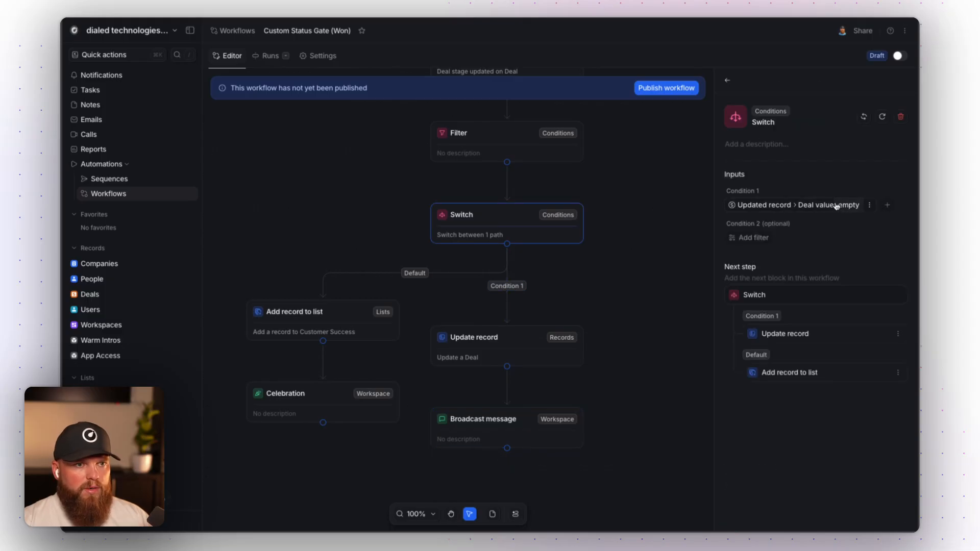
pyautogui.click(523, 431)
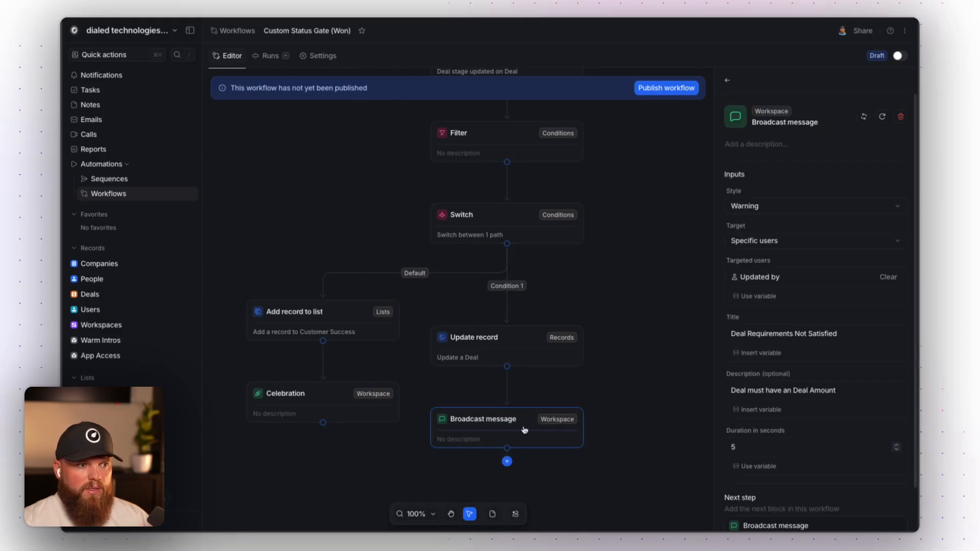
pyautogui.doubleClick(824, 390)
pyautogui.write('Value')
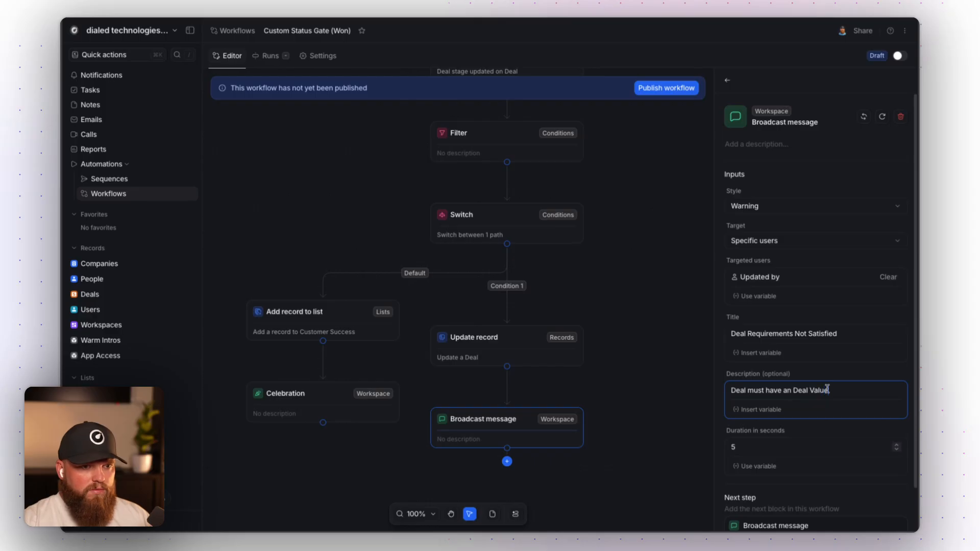
pyautogui.scroll(-1, 806, 403)
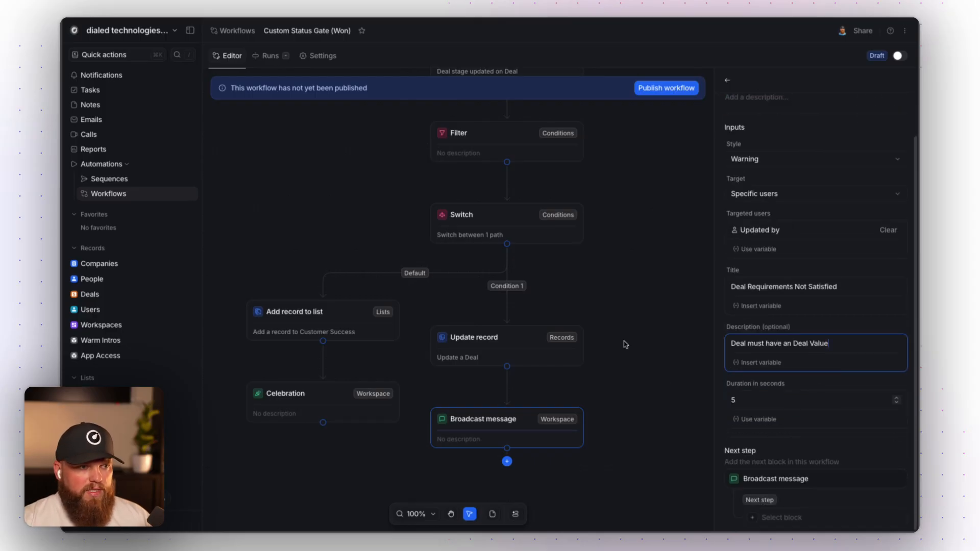
# - Set the Switch block's Condition 2 to match when the updated record's Associated company is empty
pyautogui.click(509, 218)
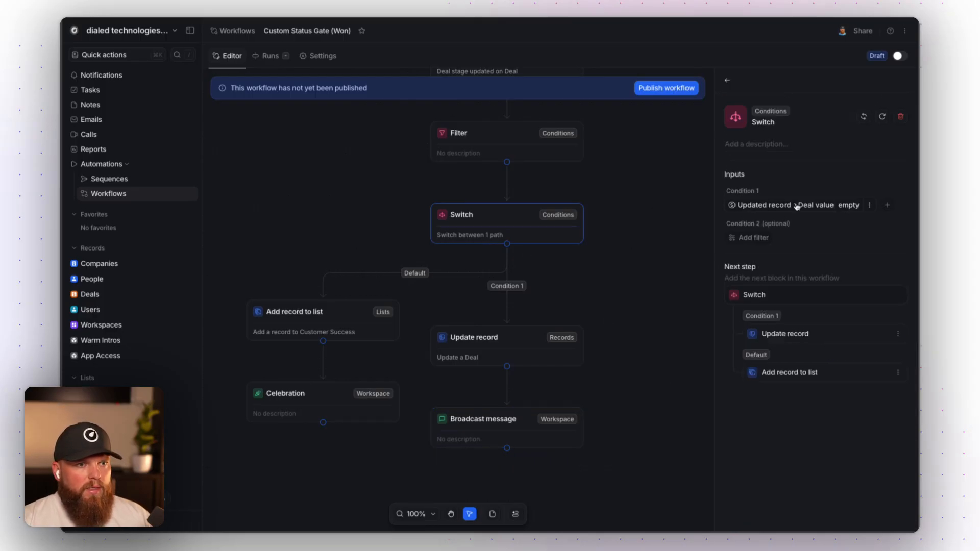
pyautogui.click(748, 238)
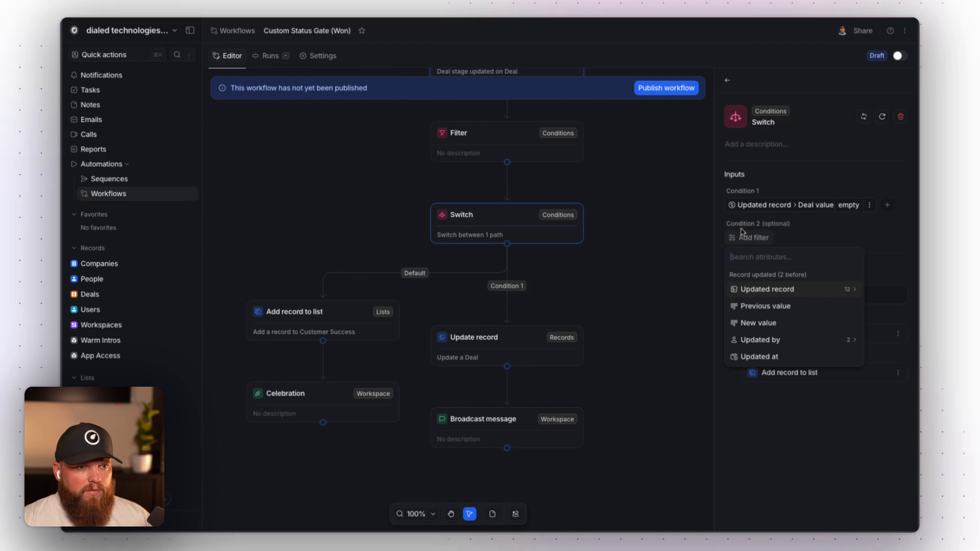
pyautogui.click(778, 290)
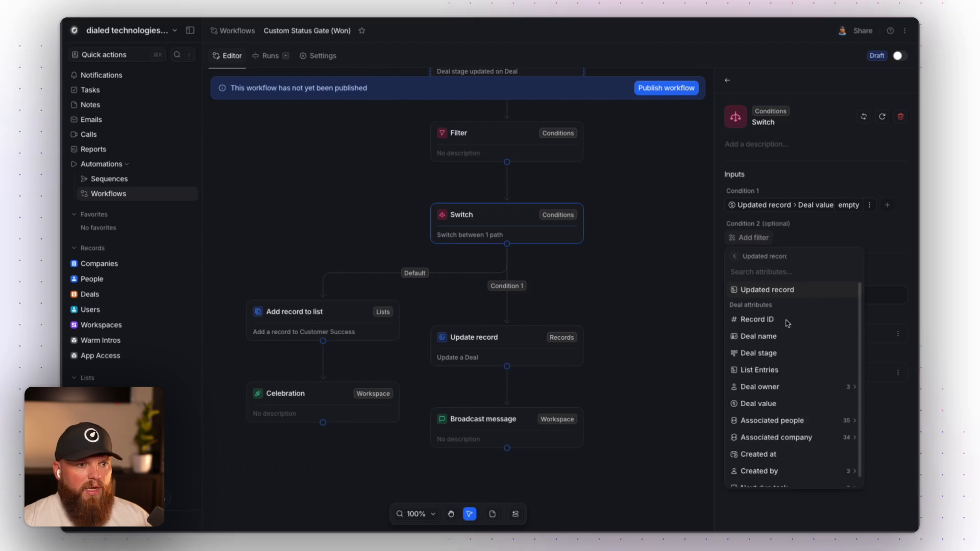
pyautogui.click(796, 437)
pyautogui.click(773, 290)
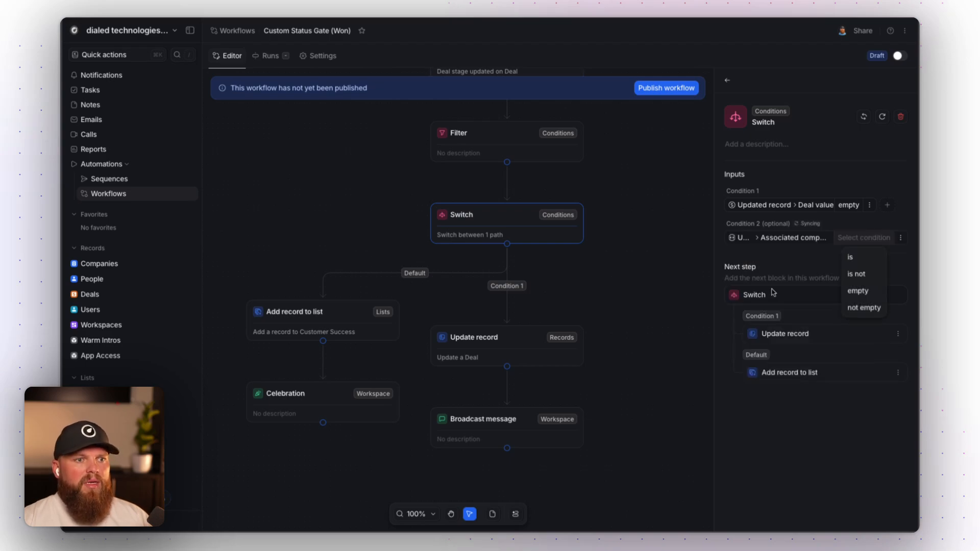
pyautogui.click(862, 292)
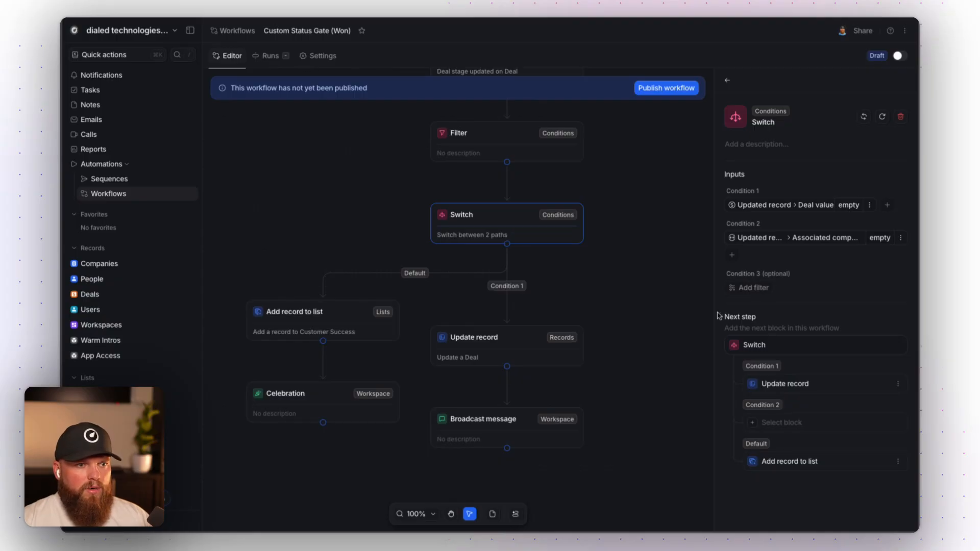
# - Add an Update record block on the Switch block's Condition 2 path
pyautogui.click(757, 424)
pyautogui.write('upde')
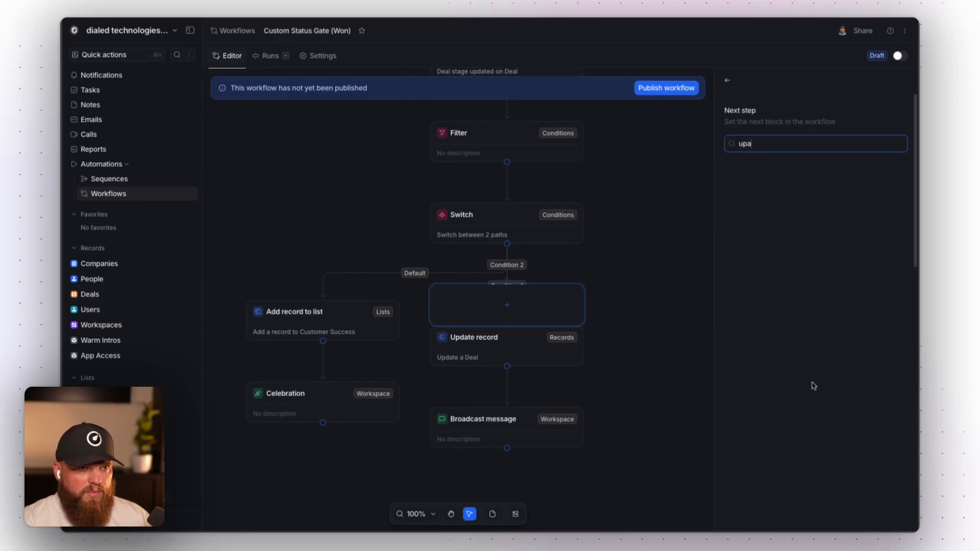
pyautogui.press('BackSpace')
pyautogui.write('da')
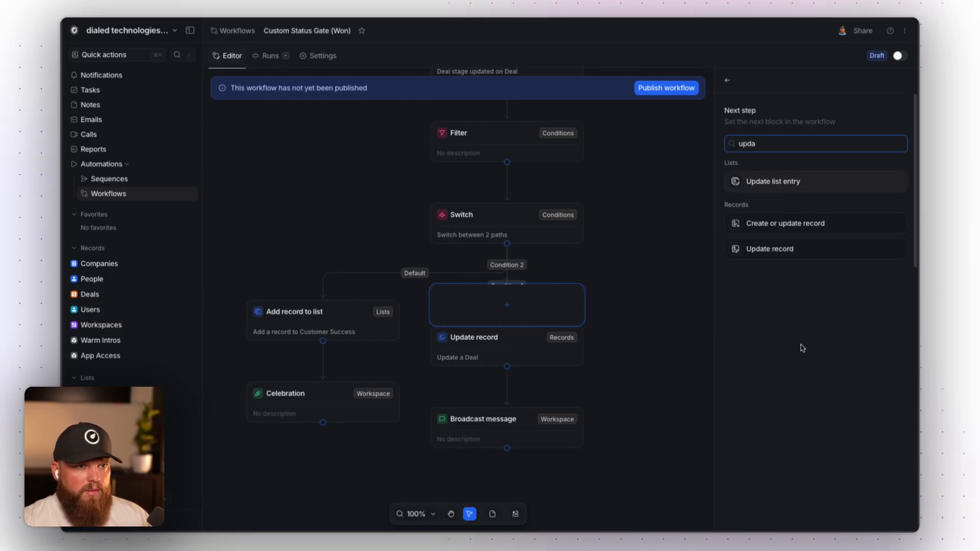
pyautogui.click(779, 249)
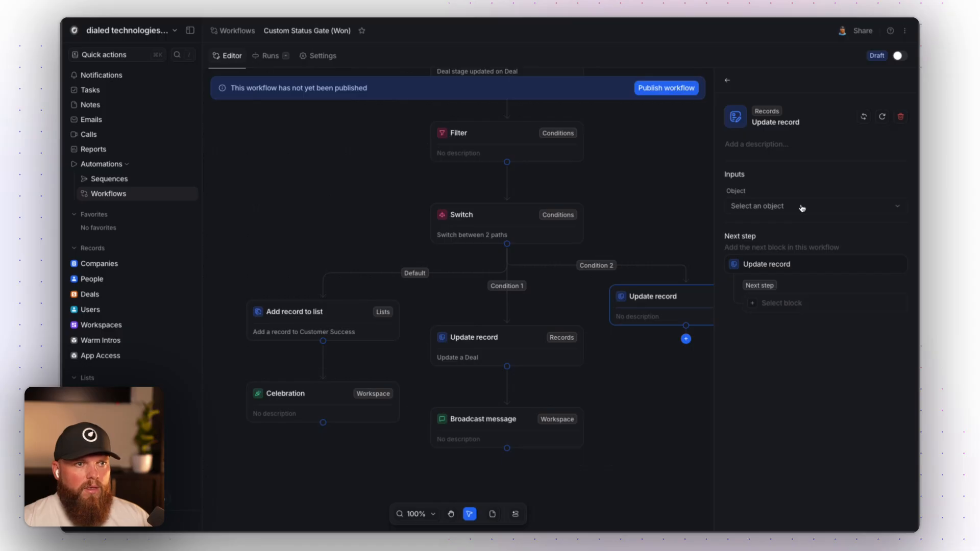
# - Set the Condition 2 Update record block's object to Deals and its record to the Updated record variable
pyautogui.click(802, 207)
pyautogui.click(767, 282)
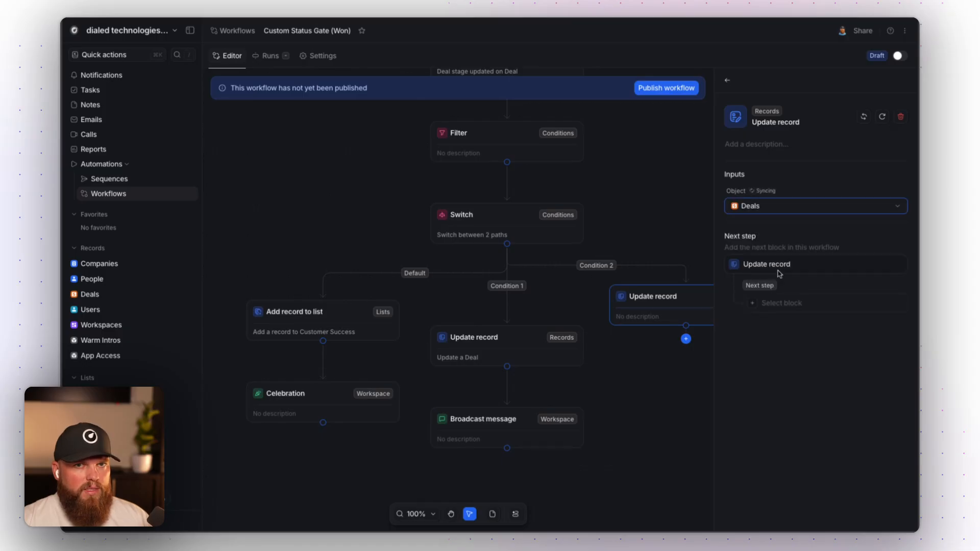
pyautogui.click(754, 261)
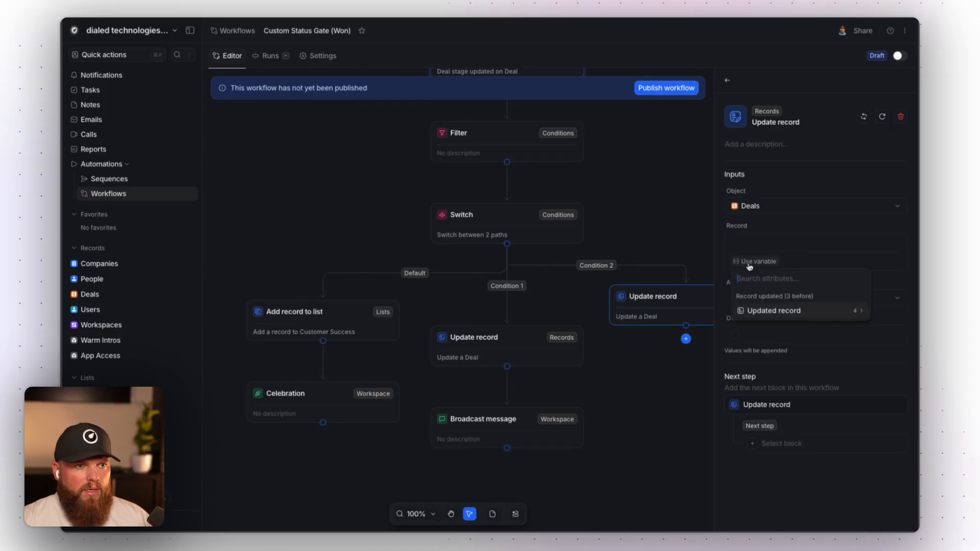
pyautogui.click(787, 310)
pyautogui.click(774, 311)
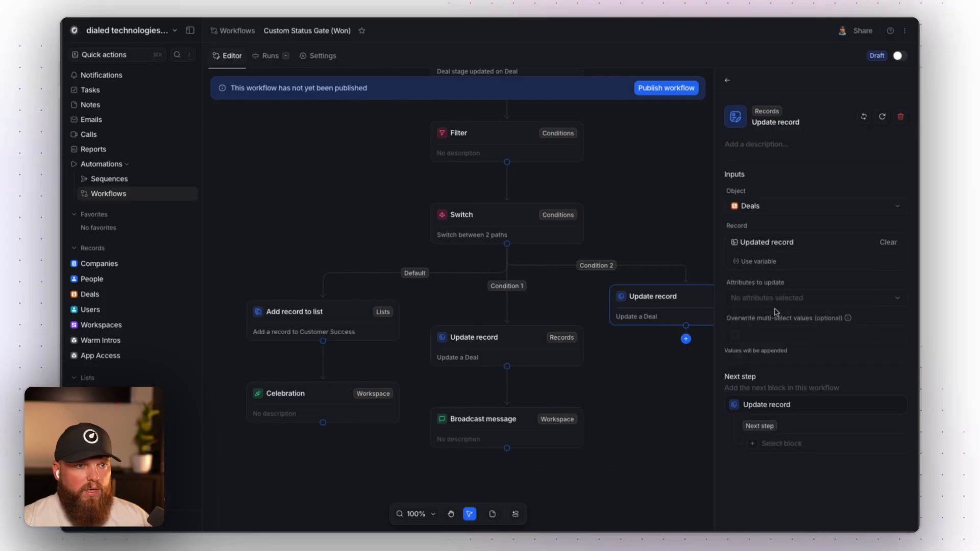
# - Make the Condition 2 Update record block set Deal stage to the Previous value variable
pyautogui.click(768, 305)
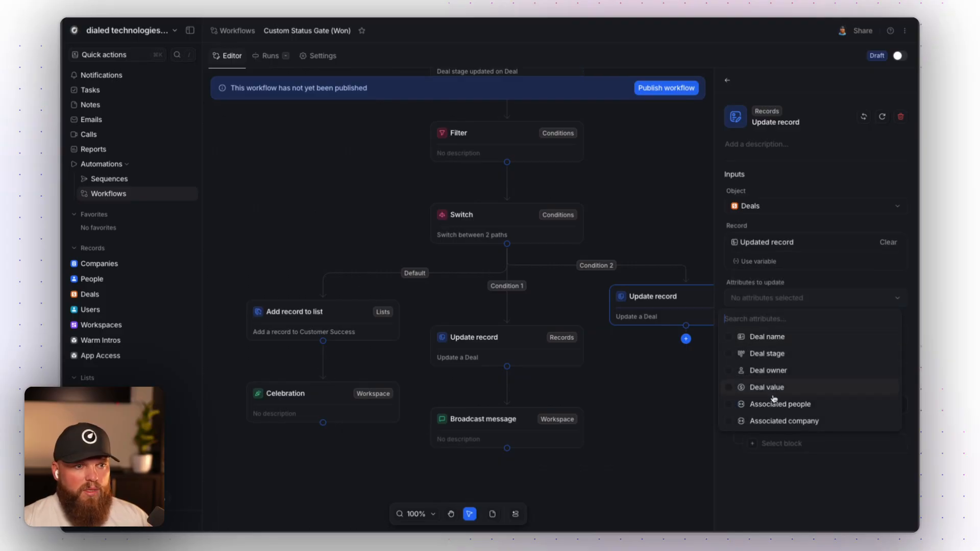
pyautogui.click(772, 355)
pyautogui.press('Escape')
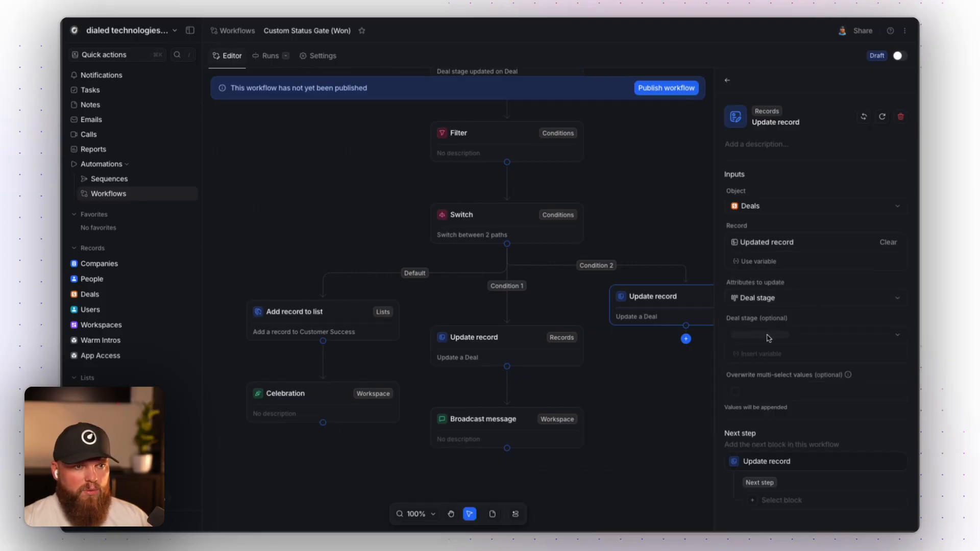
pyautogui.click(746, 354)
pyautogui.click(771, 420)
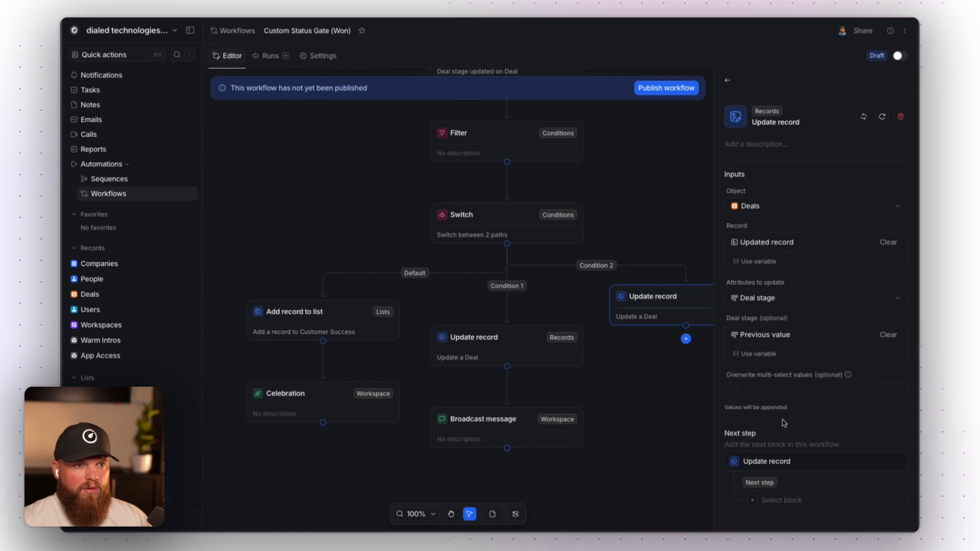
# - Add a Broadcast message block after the Update record block on the Condition 2 path
pyautogui.click(685, 338)
pyautogui.write('broia')
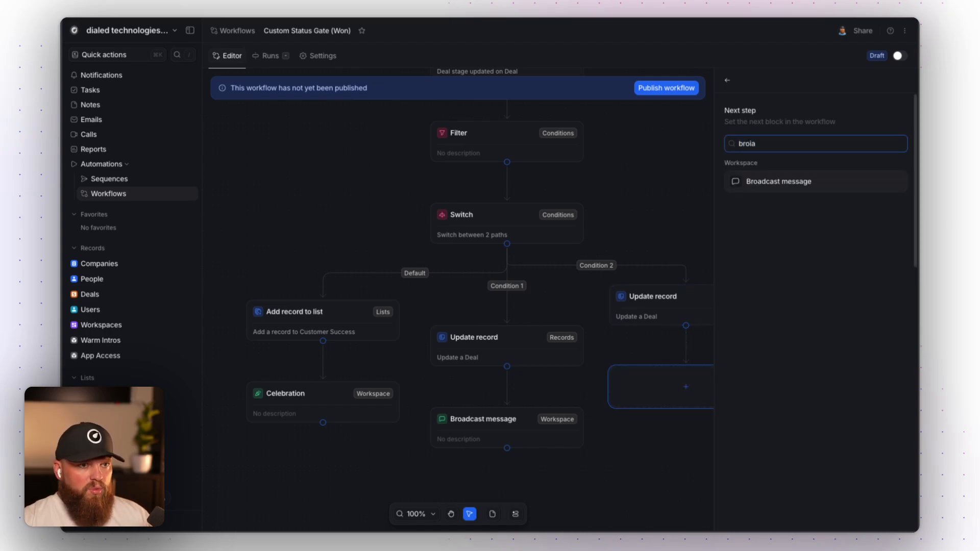
pyautogui.click(790, 185)
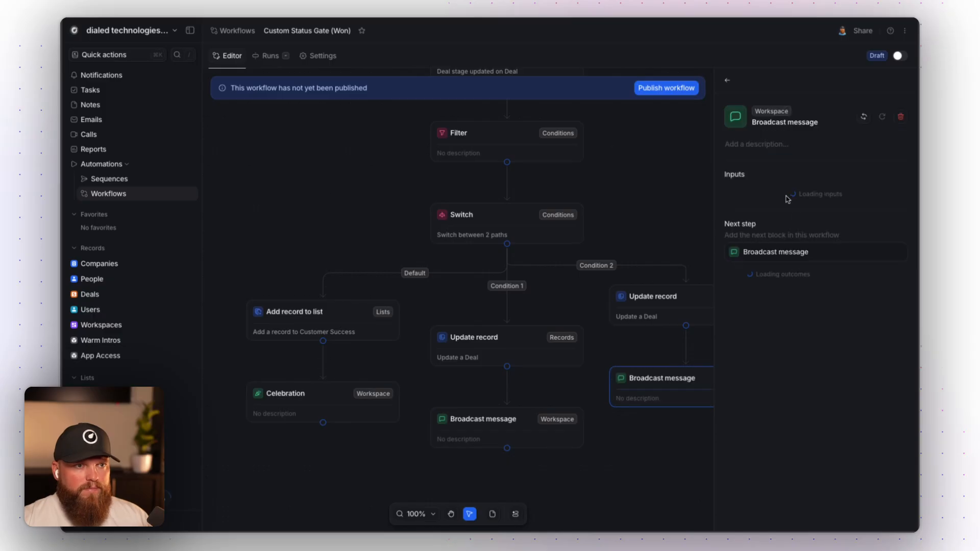
# - Set the Condition 2 Broadcast message to Warning style, targeting specific users through the Updated by variable
pyautogui.click(763, 207)
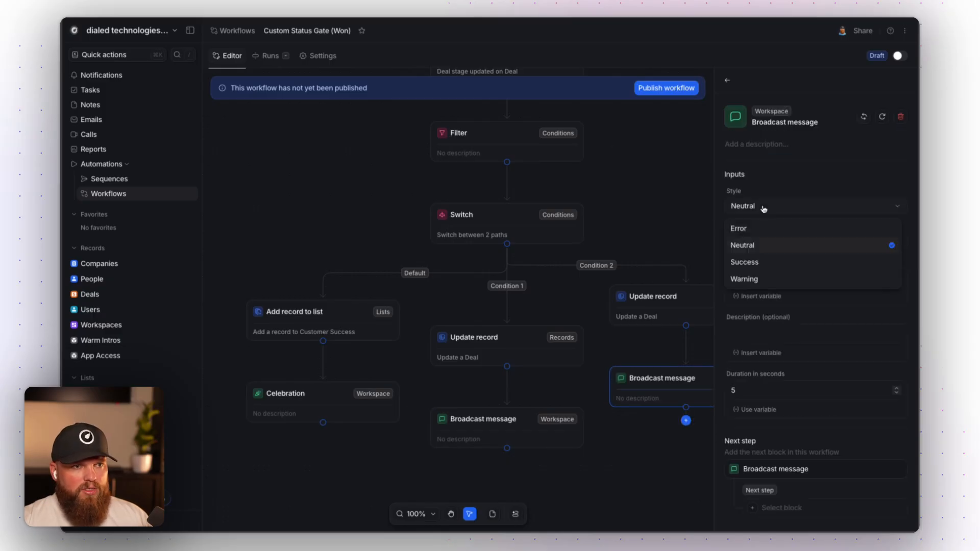
pyautogui.click(759, 279)
pyautogui.click(762, 244)
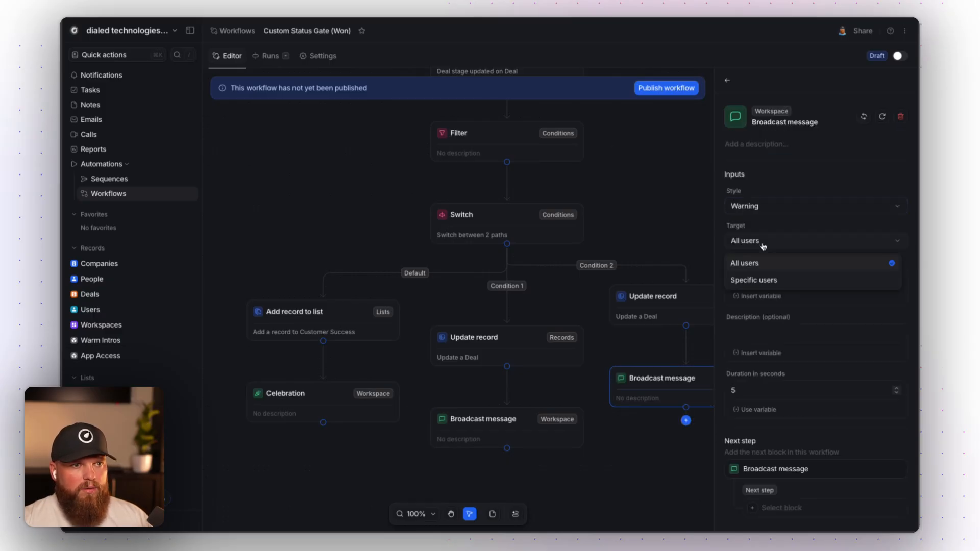
pyautogui.click(768, 285)
pyautogui.click(759, 294)
pyautogui.write('{')
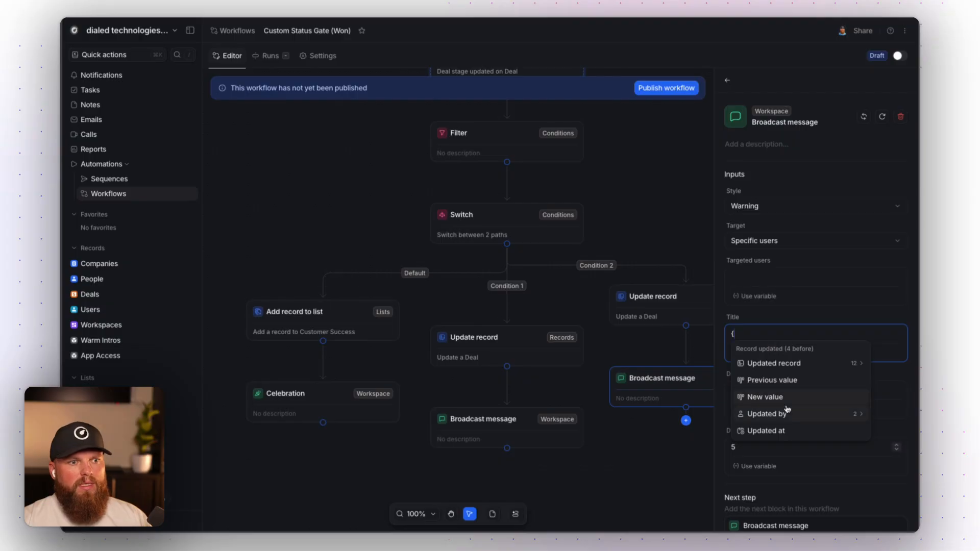
pyautogui.click(758, 297)
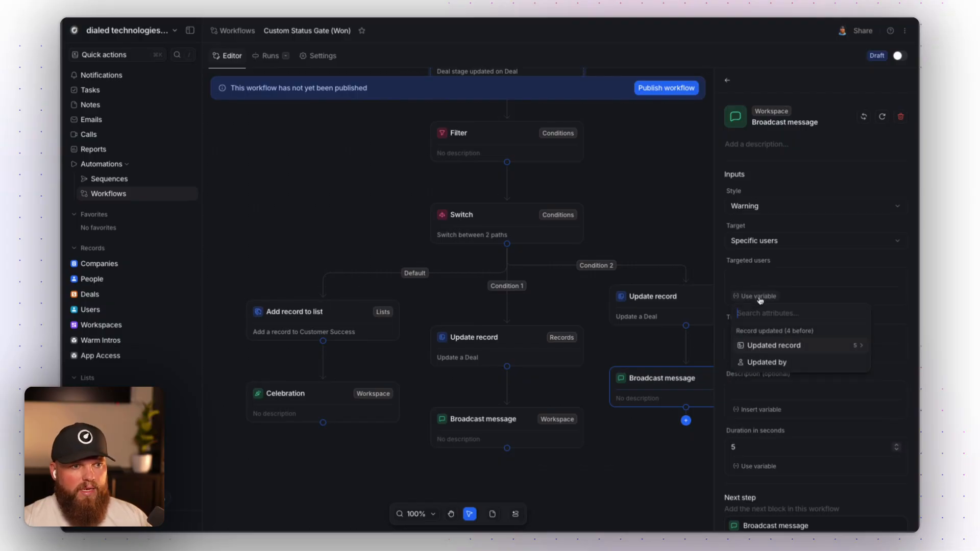
pyautogui.click(784, 366)
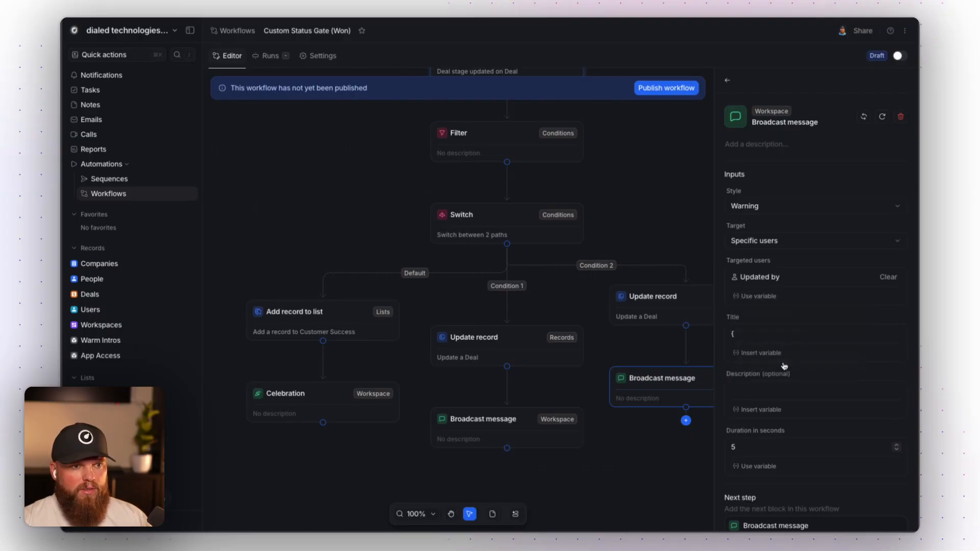
# - Replace the Condition 2 Broadcast message's title with "Deal Requirements Not Satisfied"
pyautogui.click(760, 332)
pyautogui.press('Escape')
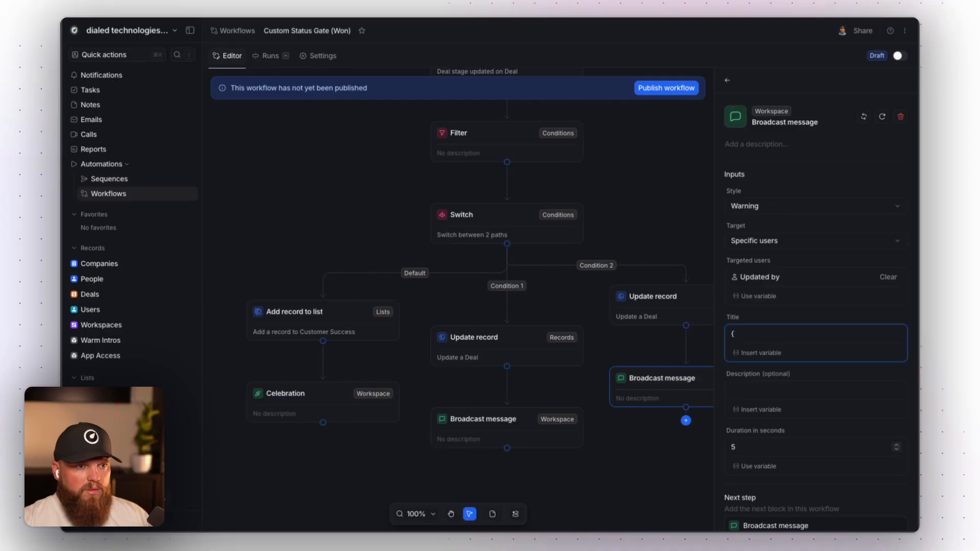
pyautogui.press('super+Tab')
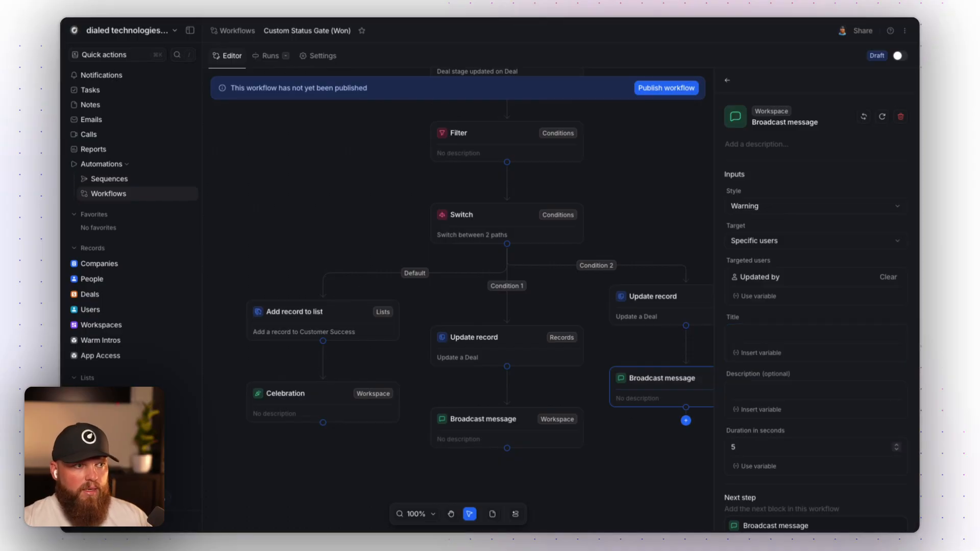
pyautogui.press('super+Tab')
pyautogui.write('Deal Requirements Not Satisfied')
# - Set the Condition 2 Broadcast message's description to "Deal must have an Associated Company"
pyautogui.click(769, 398)
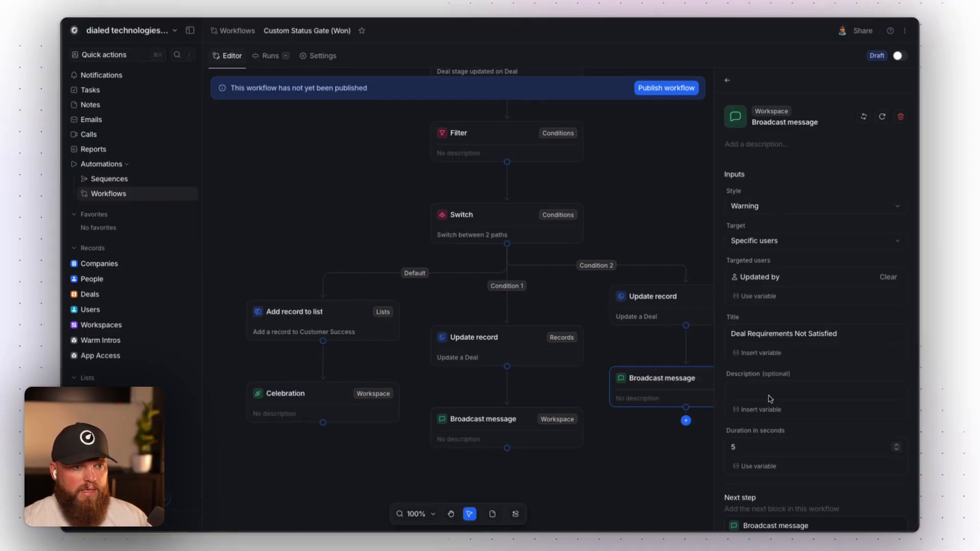
pyautogui.write('Deal must have an Deal Amount')
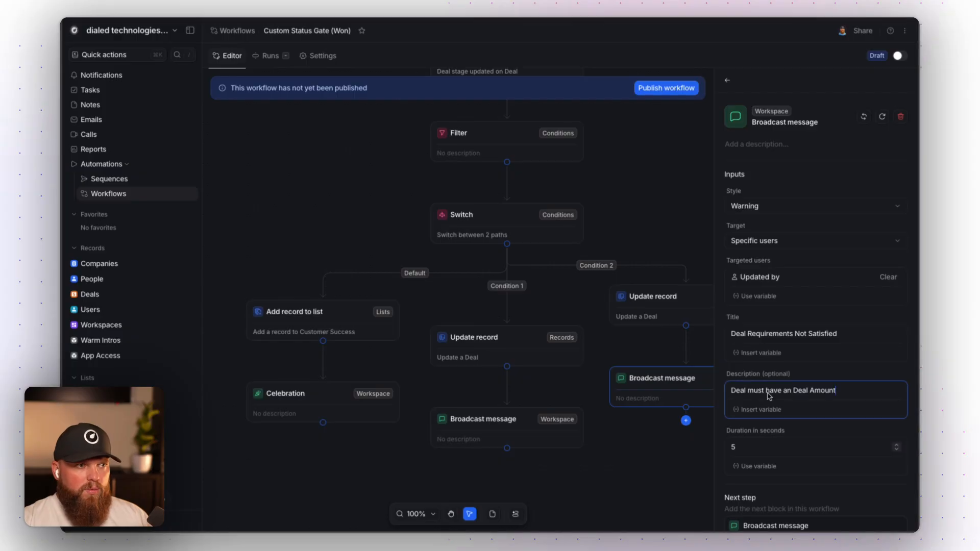
pyautogui.moveTo(790, 393); pyautogui.dragTo(880, 399)
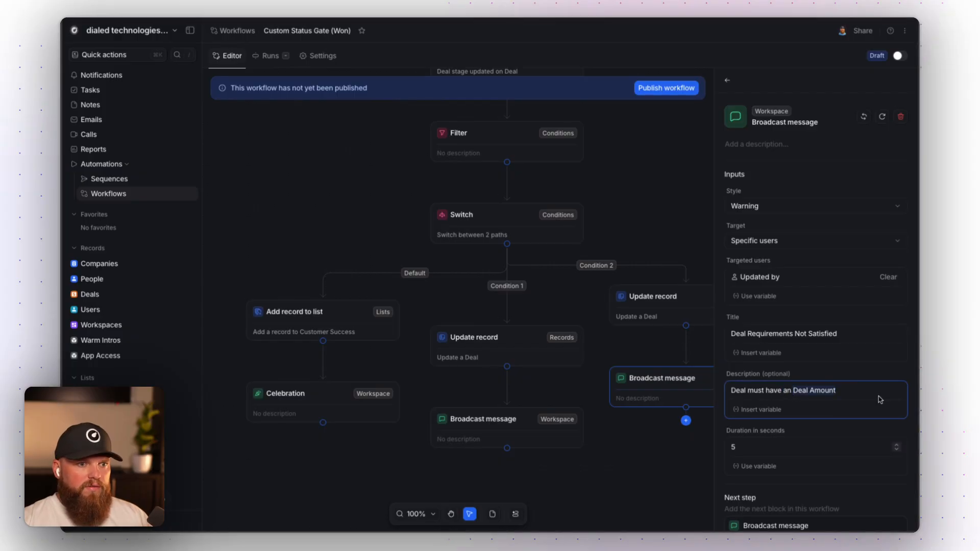
pyautogui.write('Associat')
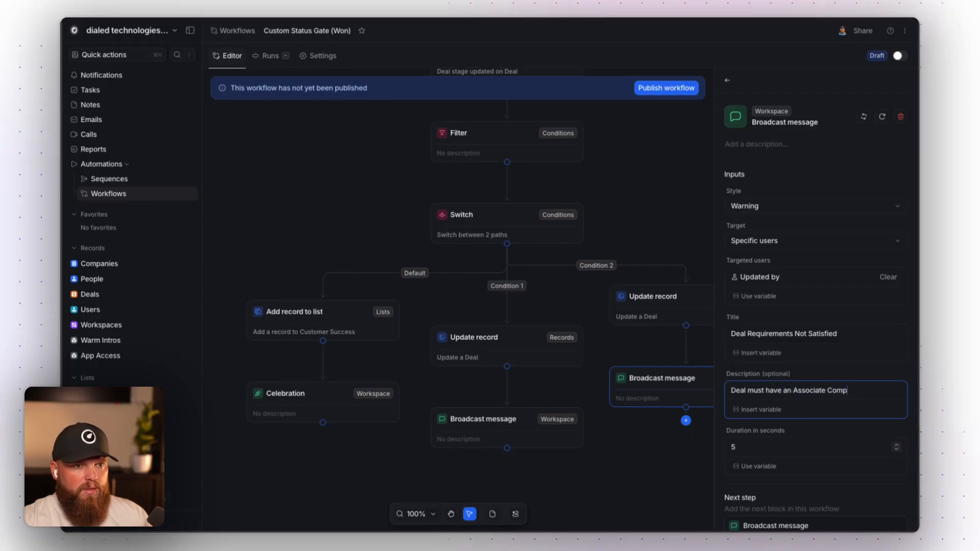
pyautogui.write('ed Company')
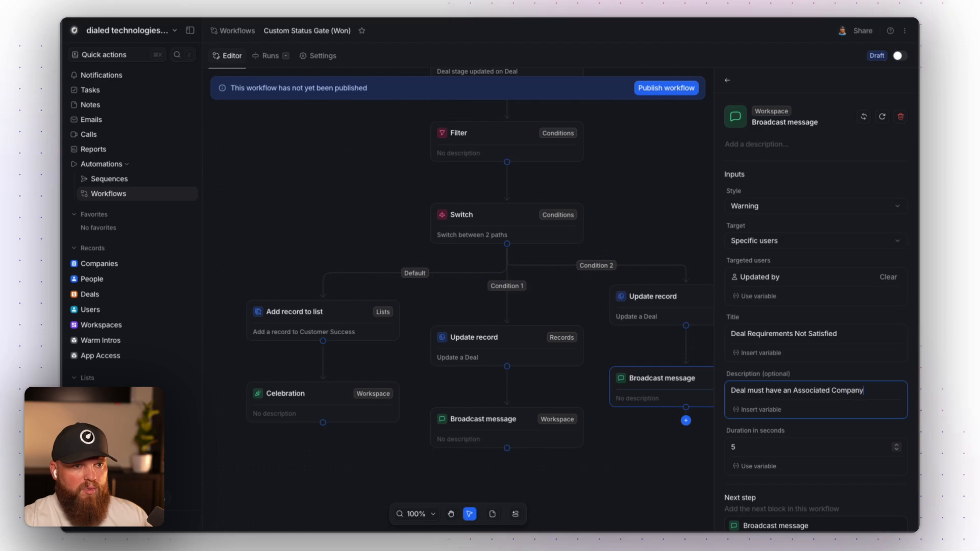
pyautogui.scroll(-2, 816, 316)
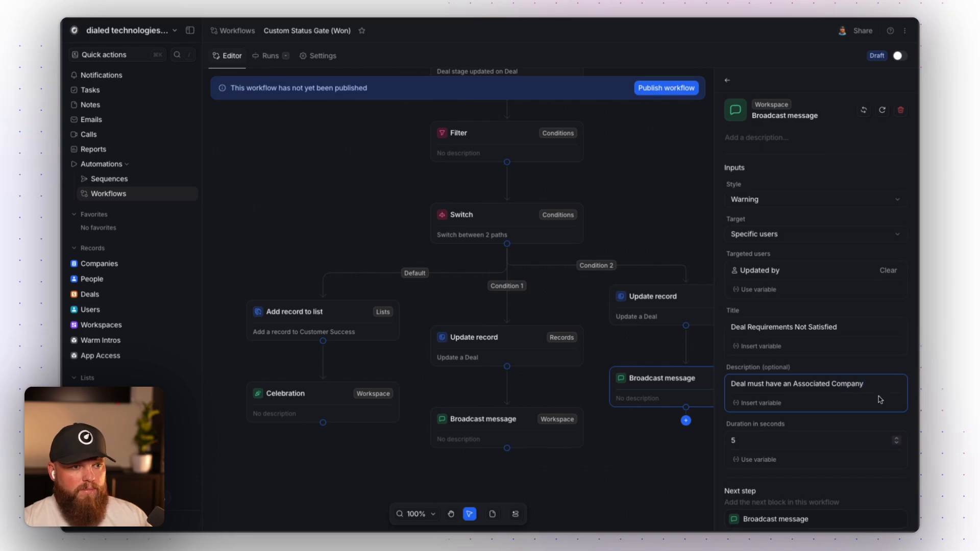
# - Review the workflow's Default, Condition 1 and Condition 2 paths and the Add record to list block's inputs
pyautogui.click(642, 483)
pyautogui.scroll(4, 555, 379)
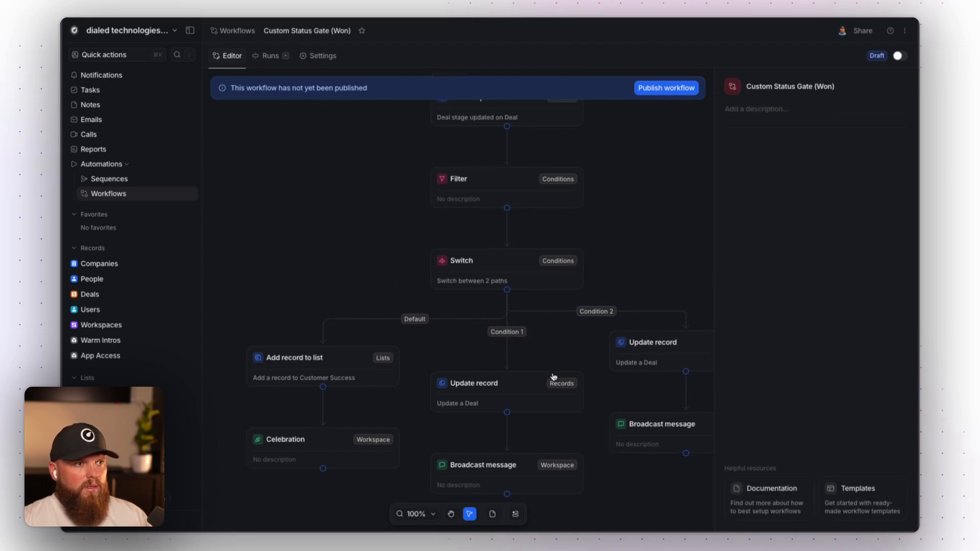
pyautogui.scroll(-3, 577, 368)
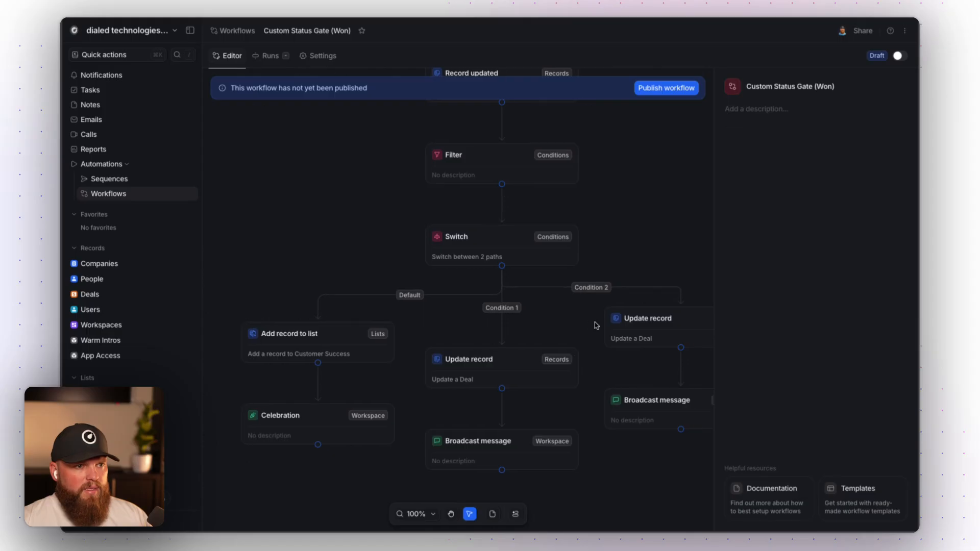
pyautogui.hscroll(2, 595, 323)
pyautogui.click(305, 340)
pyautogui.scroll(1, 534, 352)
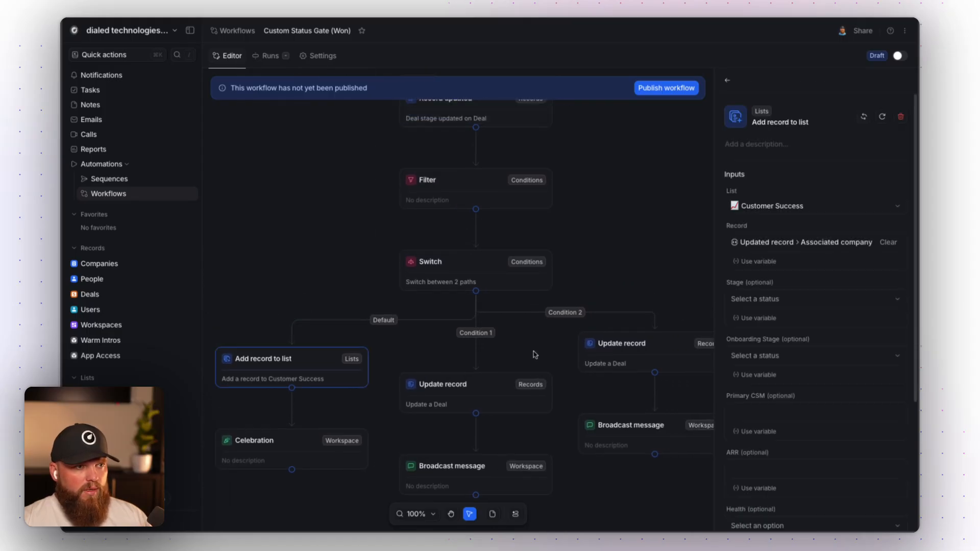
pyautogui.hscroll(3, 562, 306)
pyautogui.scroll(2, 494, 200)
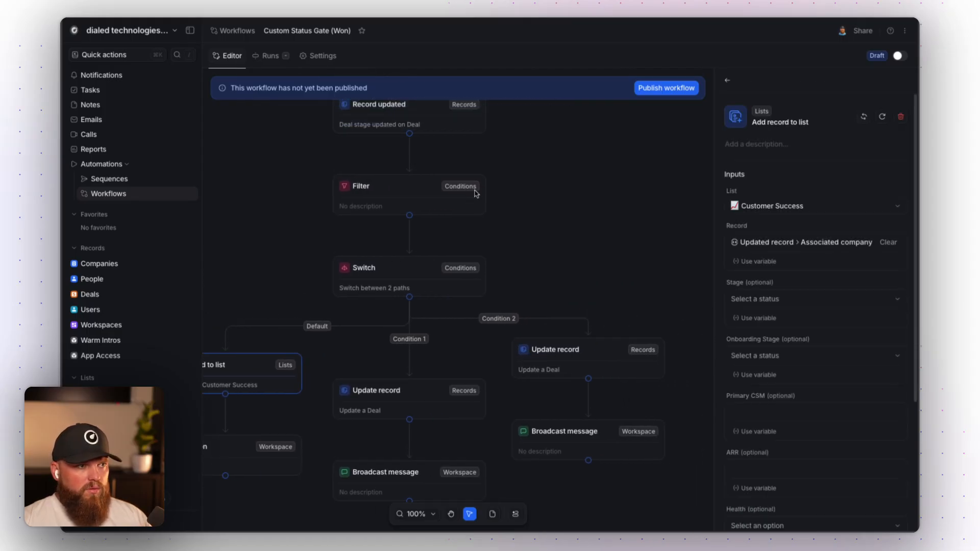
# - Publish the Custom Status Gate (Won) workflow and confirm
pyautogui.click(658, 89)
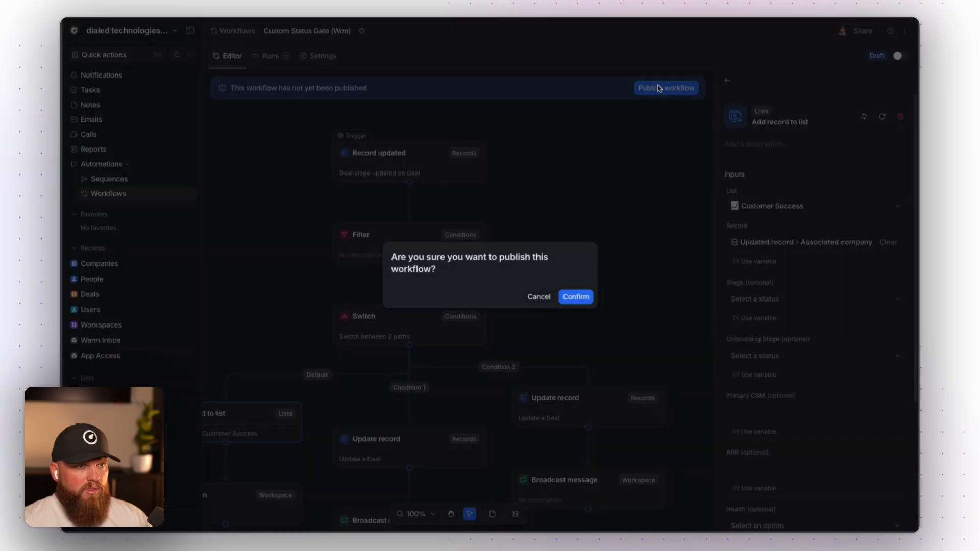
pyautogui.click(576, 298)
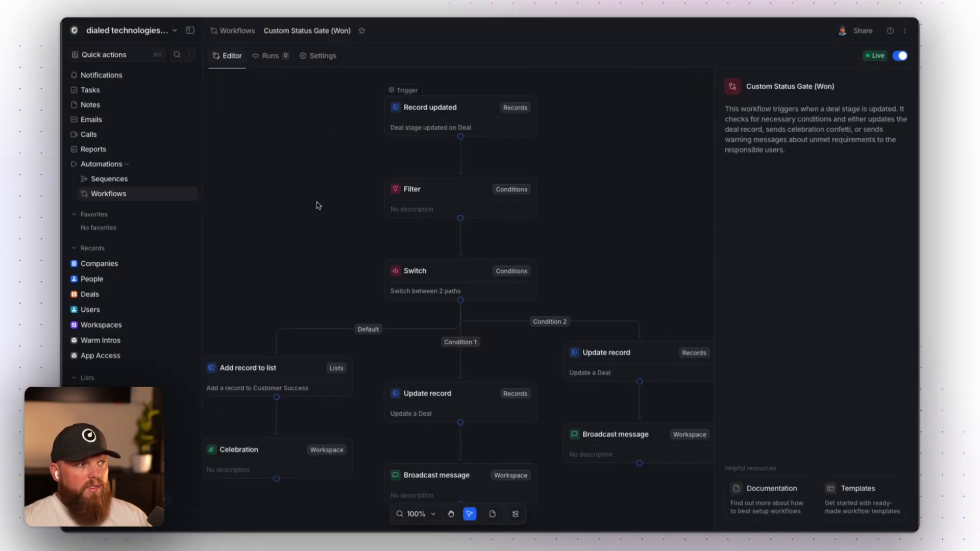
pyautogui.press('super+t')
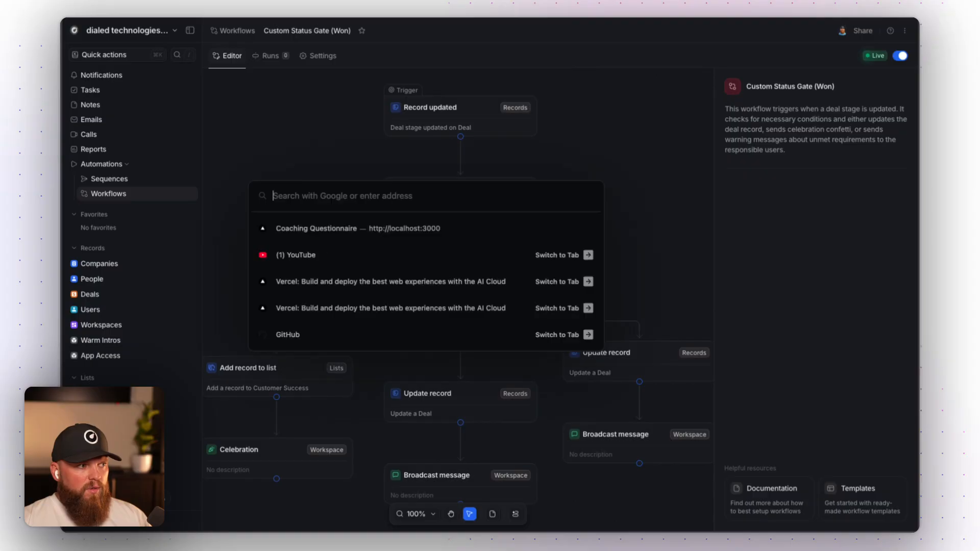
pyautogui.write('attio')
pyautogui.press('Return')
pyautogui.press('Escape')
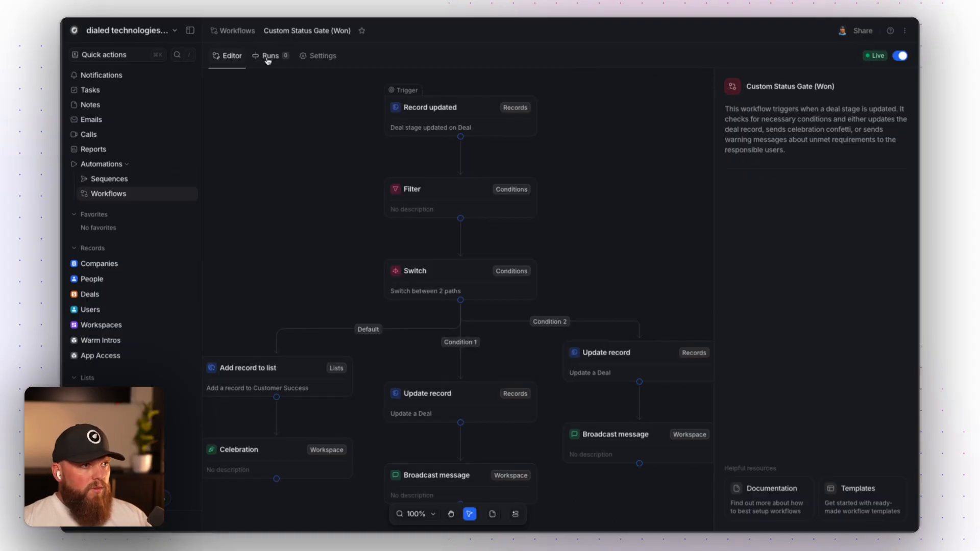
# - Test the gate by moving the Attio Workflow Example deal from Lead to Won in the Deals pipeline
pyautogui.click(95, 295)
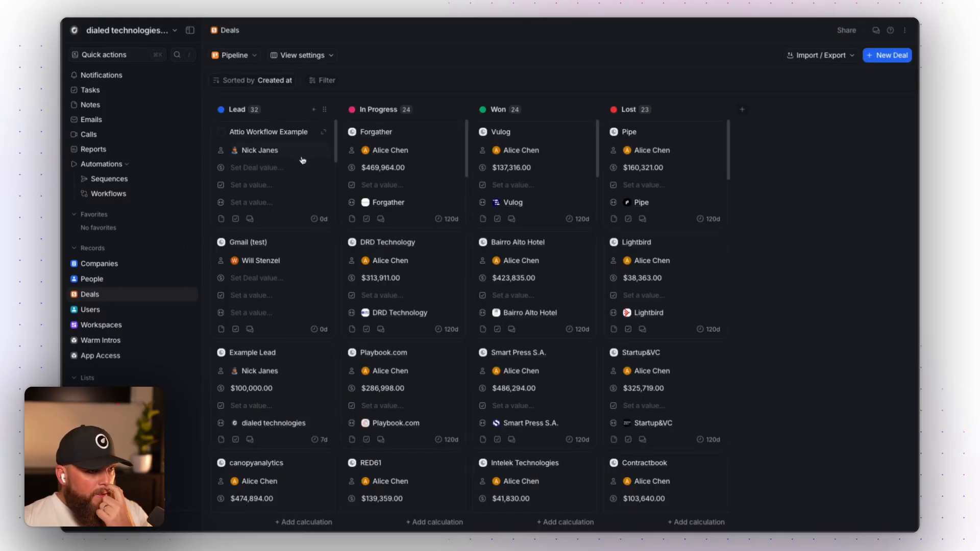
pyautogui.moveTo(294, 147); pyautogui.dragTo(525, 143)
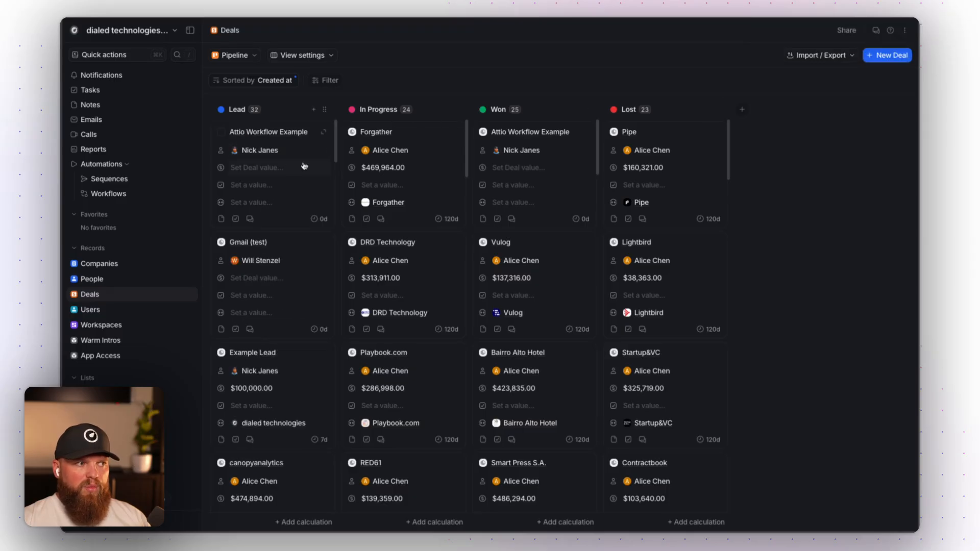
# - Reload the Custom Status Gate (Won) workflow and examine the block paths taken in Run #1 and Run #2
pyautogui.click(110, 195)
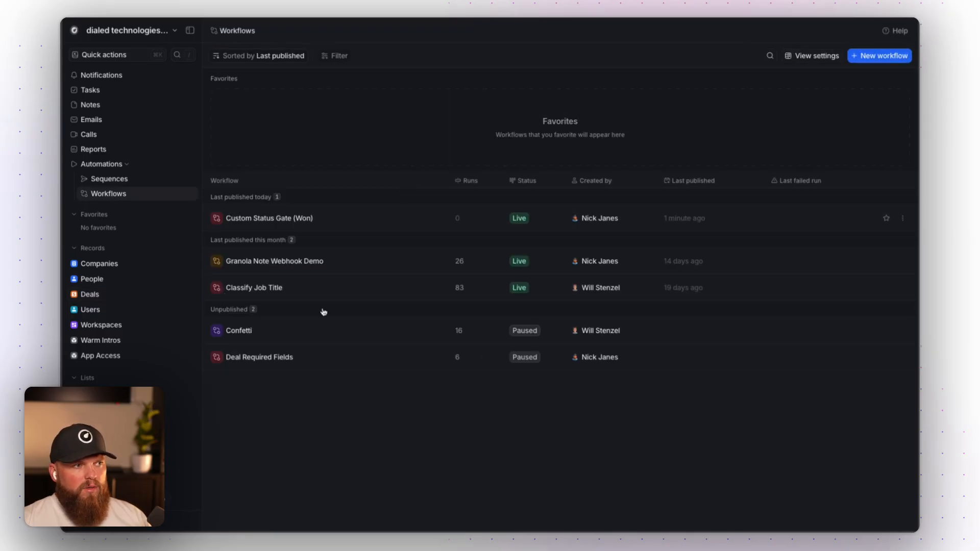
pyautogui.click(267, 219)
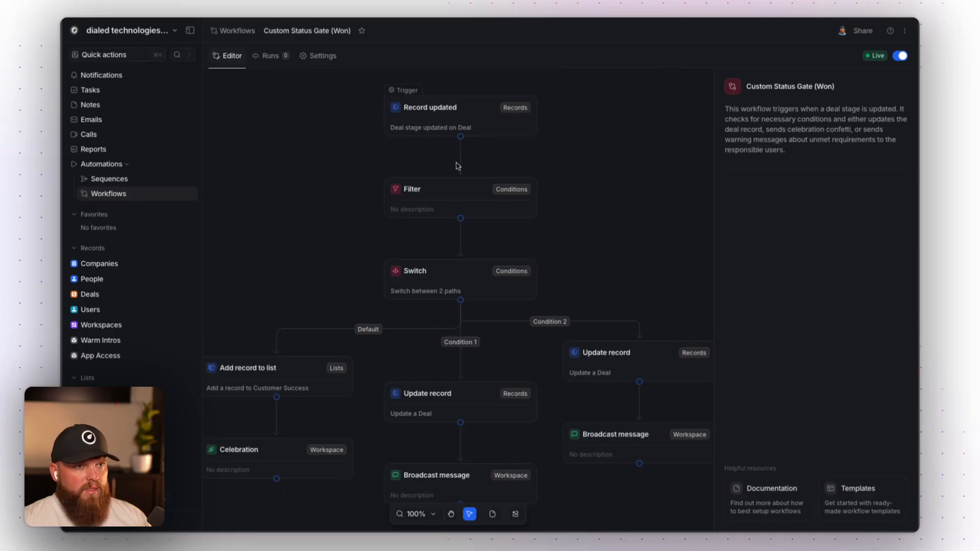
pyautogui.press('super+r')
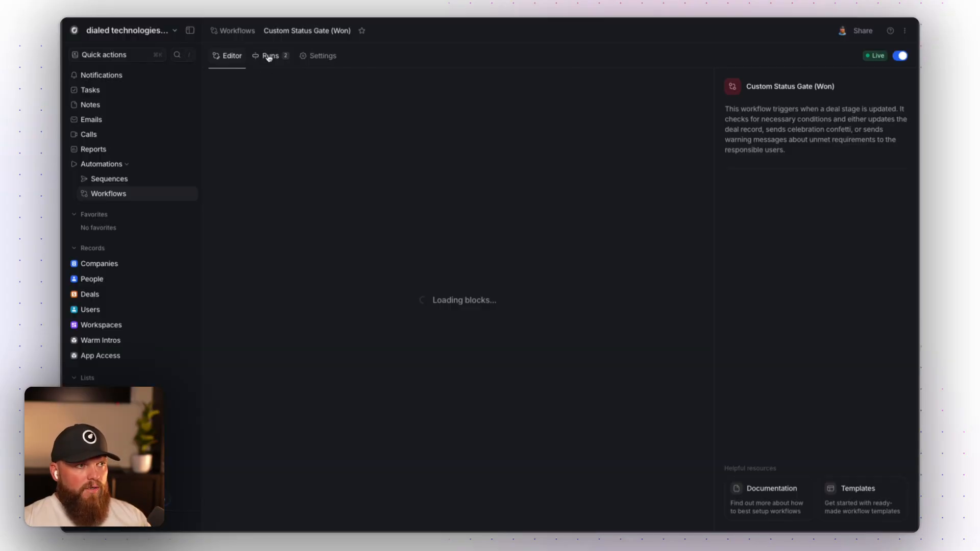
pyautogui.click(269, 57)
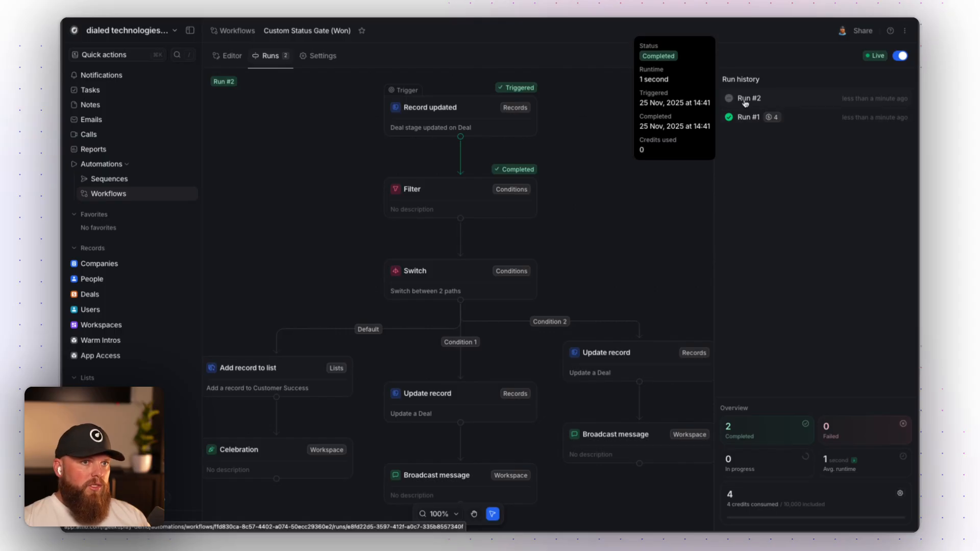
pyautogui.click(746, 118)
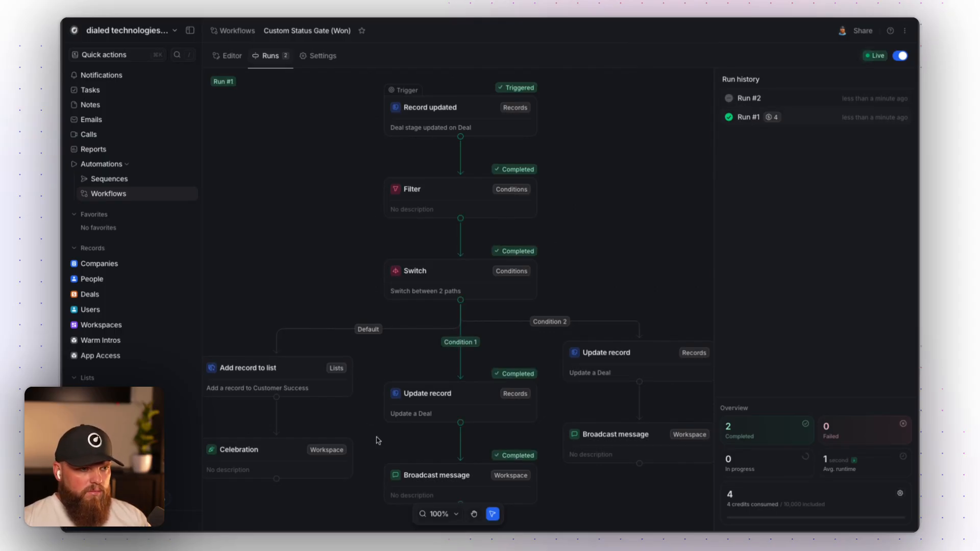
pyautogui.click(756, 98)
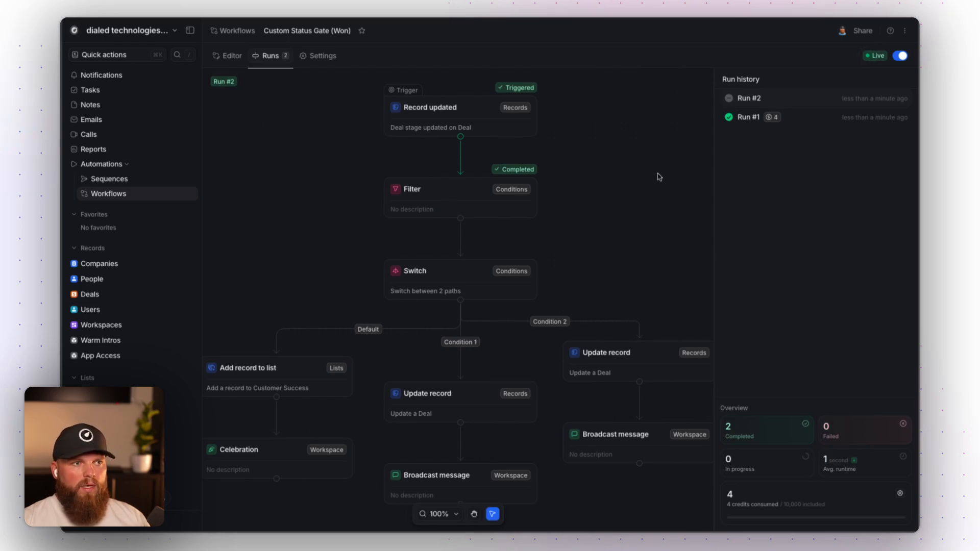
pyautogui.moveTo(744, 118)
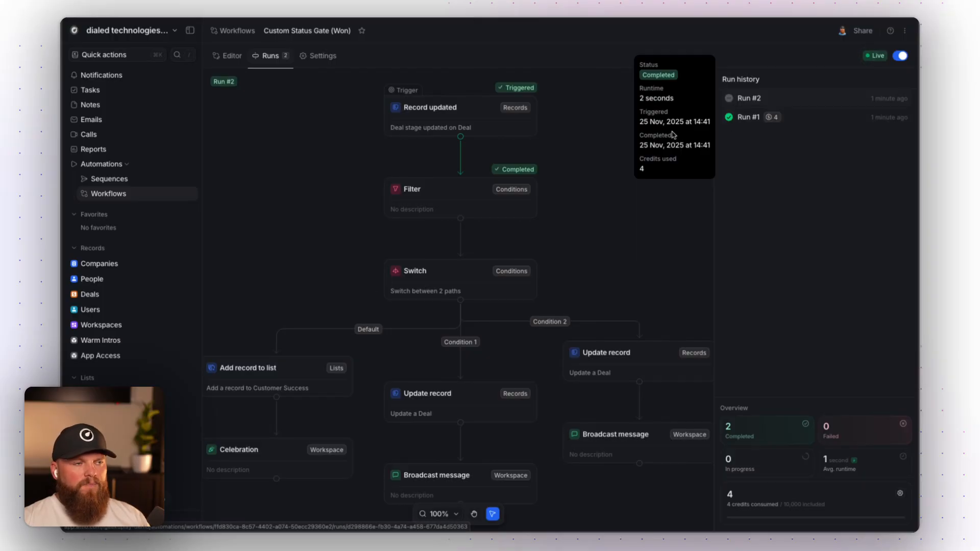
# - Set the Attio Workflow Example deal's value to $100.00 in the Deals pipeline
pyautogui.click(102, 294)
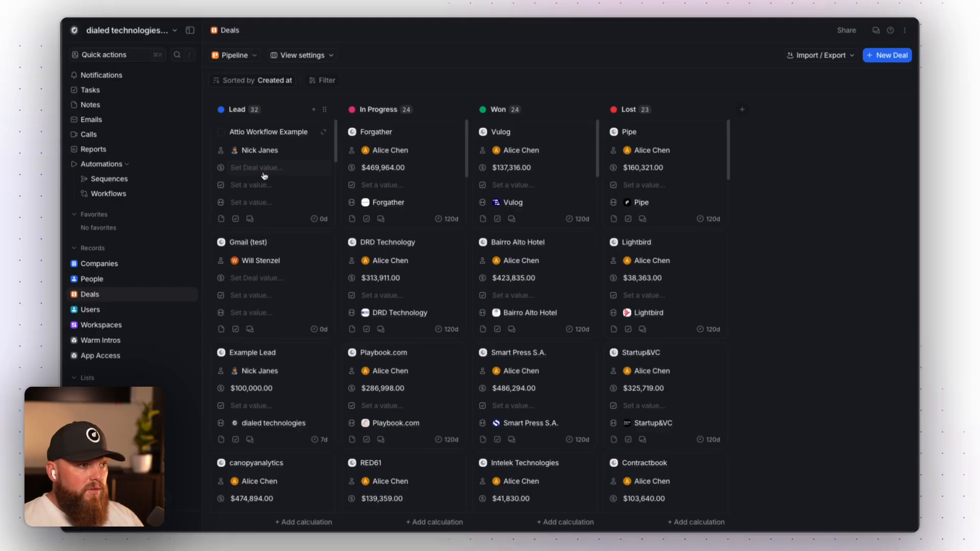
pyautogui.click(250, 163)
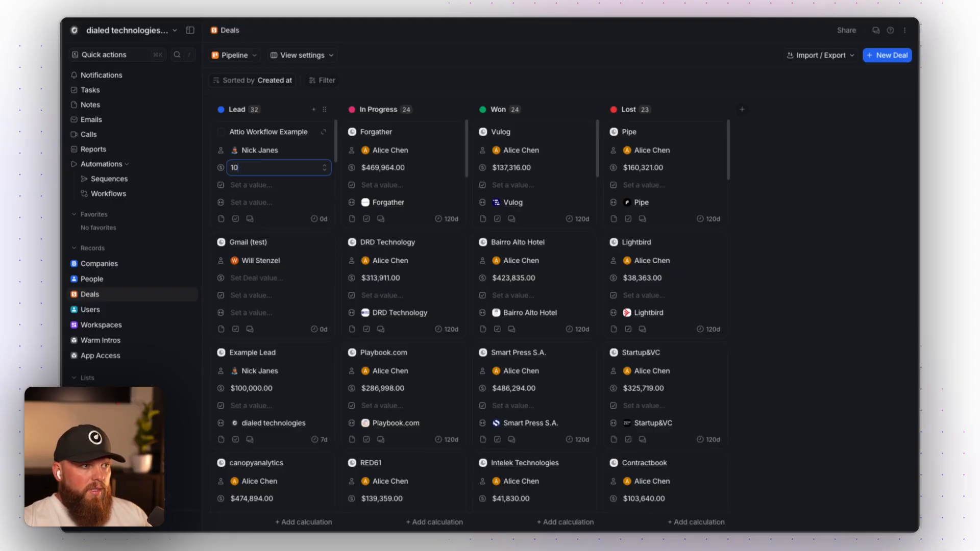
pyautogui.press('Return')
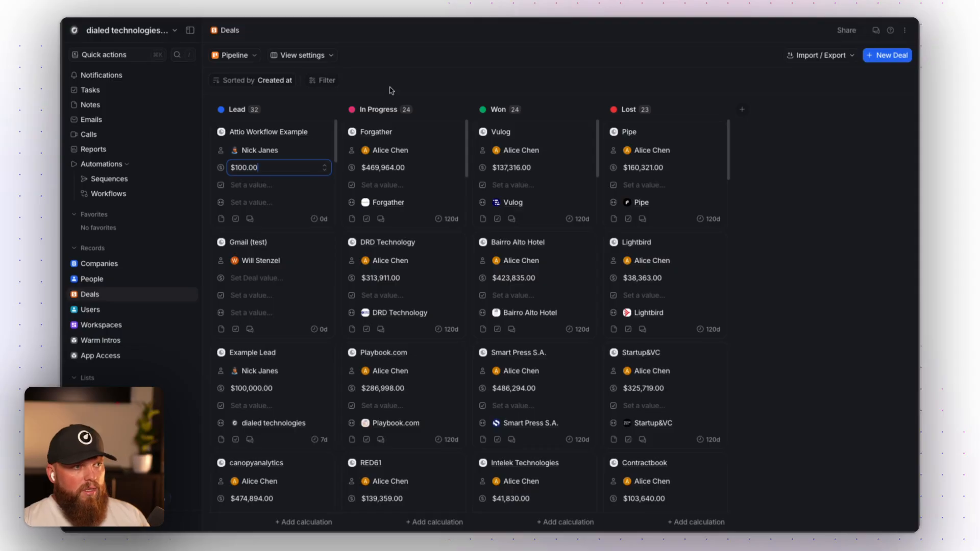
# - Retest the gate by moving the Attio Workflow Example deal without a company to Won, and check the Customer Success list
pyautogui.moveTo(279, 141); pyautogui.dragTo(526, 131)
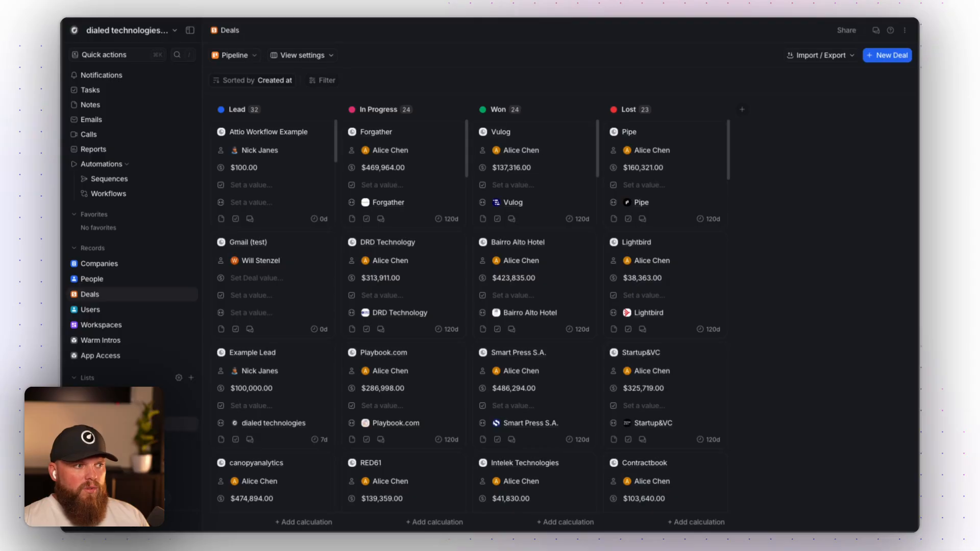
pyautogui.click(113, 424)
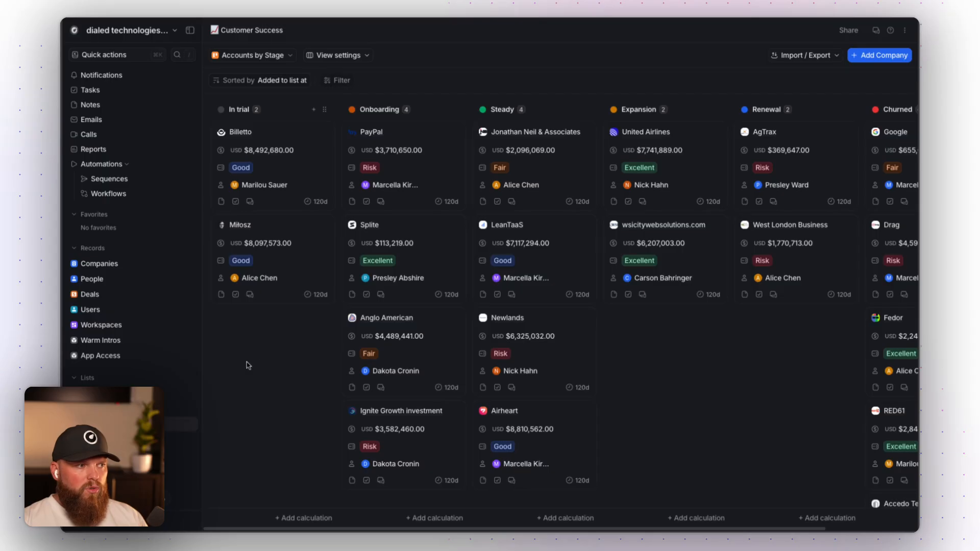
# - Set the Attio Workflow Example deal's associated company to dialed technologies in the Deals pipeline
pyautogui.click(90, 295)
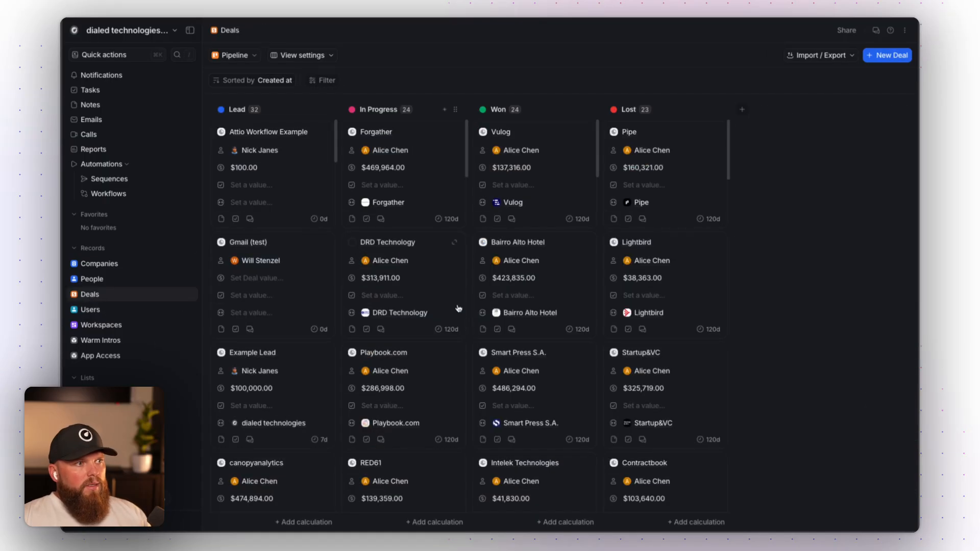
pyautogui.click(251, 202)
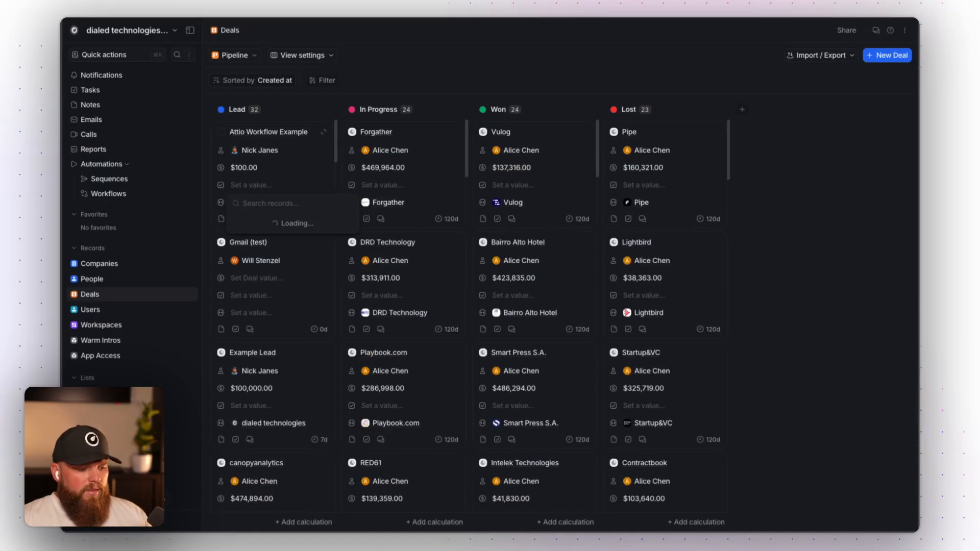
pyautogui.write('dialed tech')
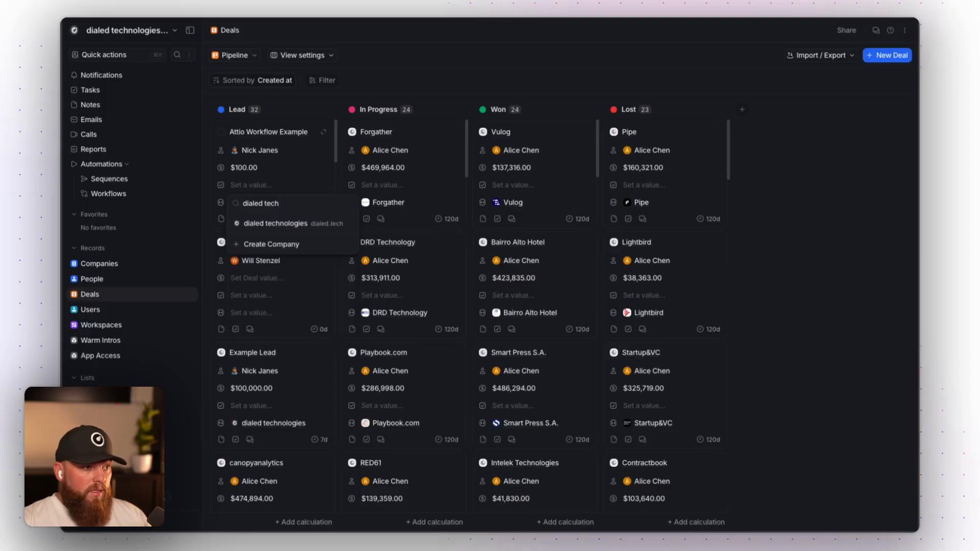
pyautogui.click(268, 223)
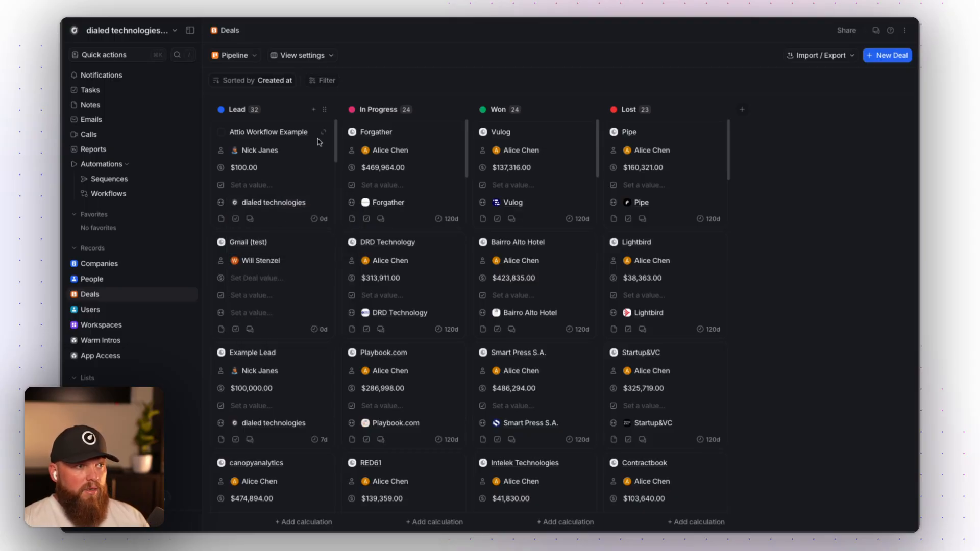
# - Move the completed Attio Workflow Example deal from Lead to Won and check the Customer Success list for its company
pyautogui.moveTo(336, 133); pyautogui.dragTo(532, 130)
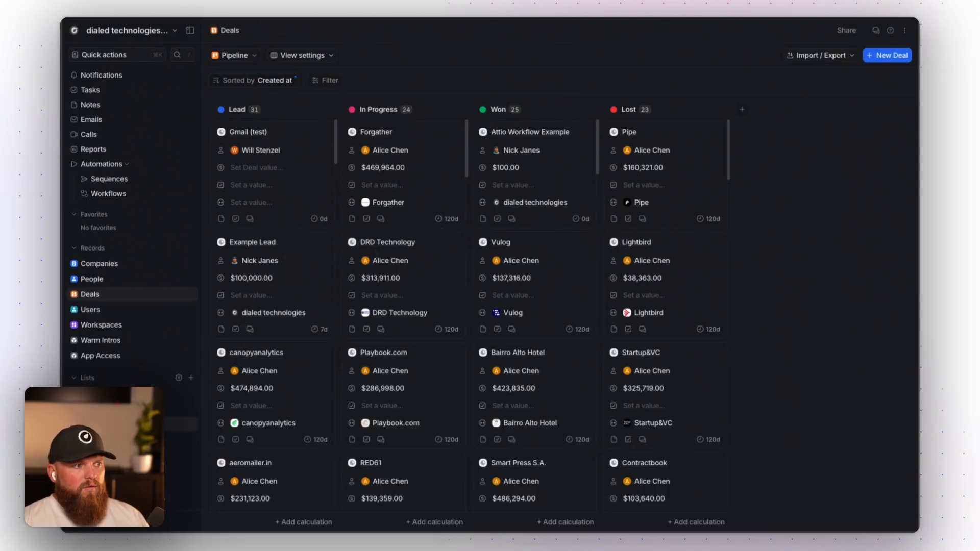
pyautogui.click(128, 424)
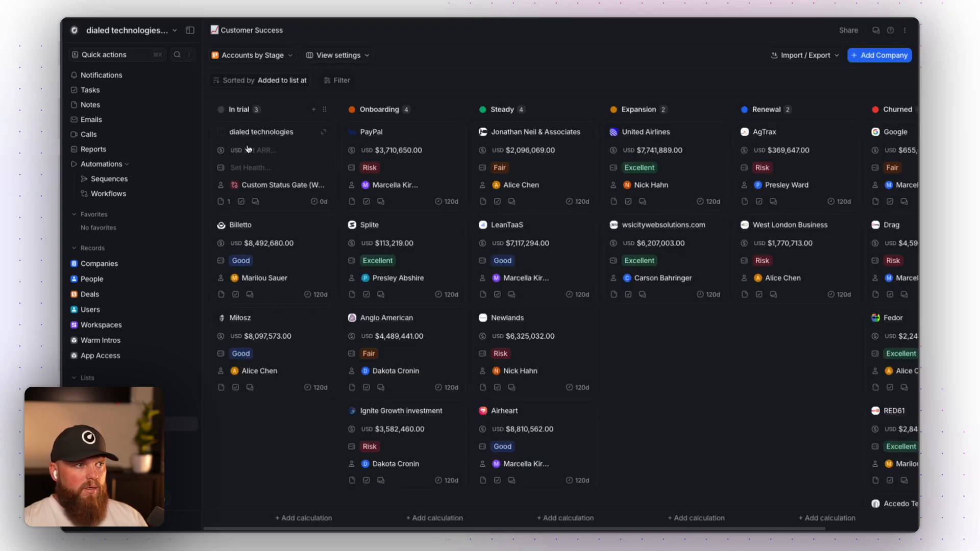
# - Examine the block paths taken in Run #3, Run #1 and Run #5 of Custom Status Gate (Won), plus the workflow's settings
pyautogui.click(189, 195)
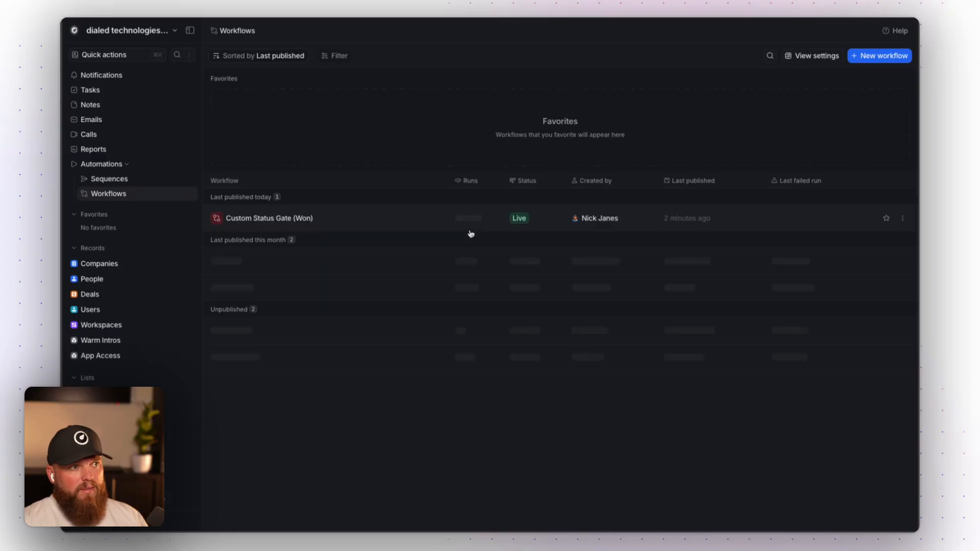
pyautogui.click(305, 219)
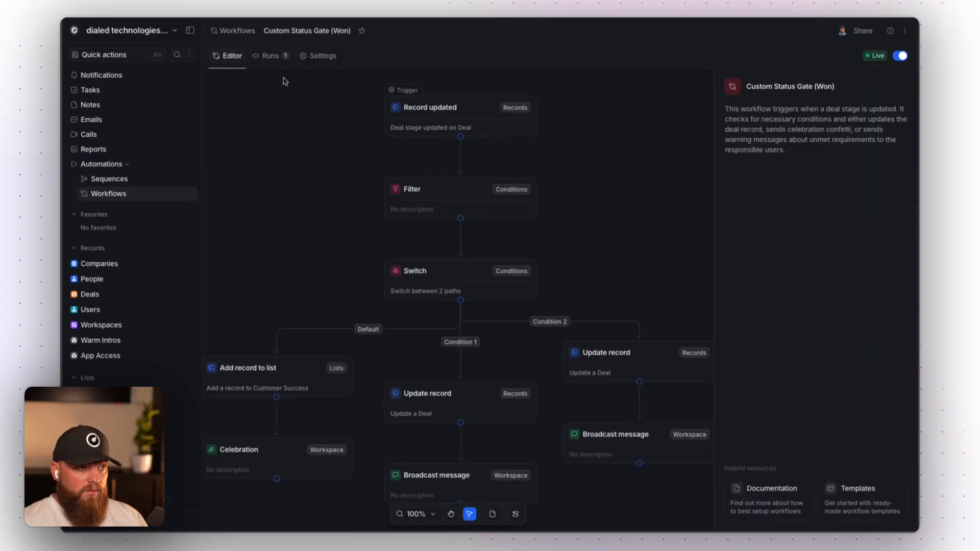
pyautogui.click(270, 56)
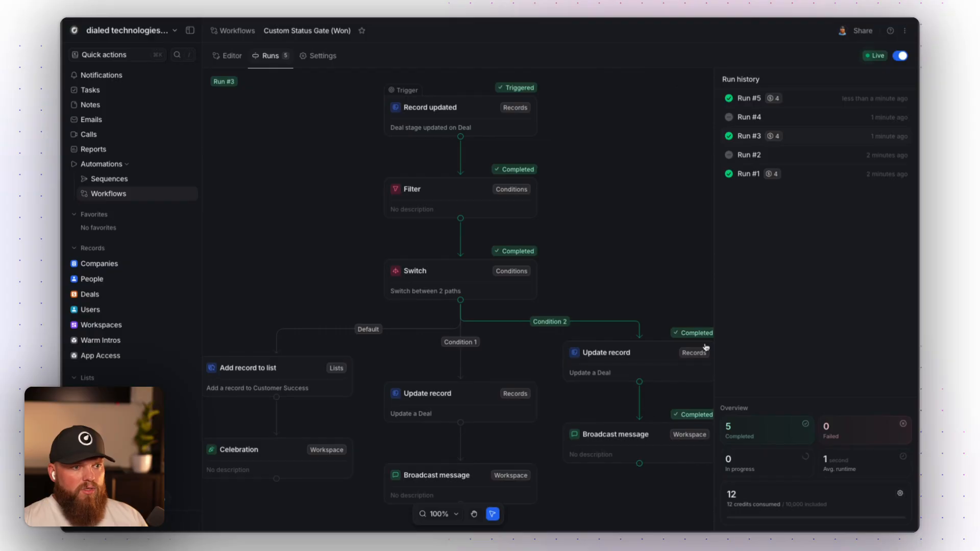
pyautogui.click(749, 173)
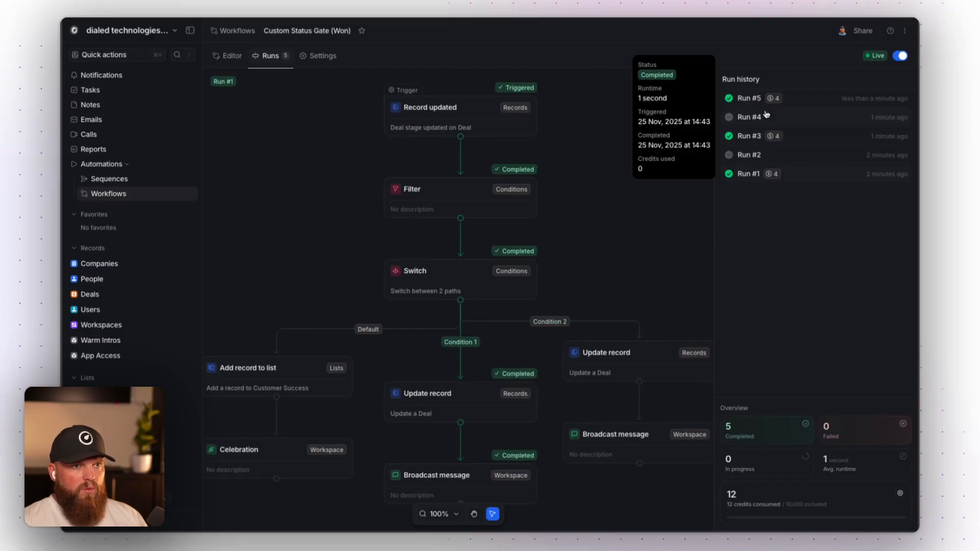
pyautogui.click(749, 98)
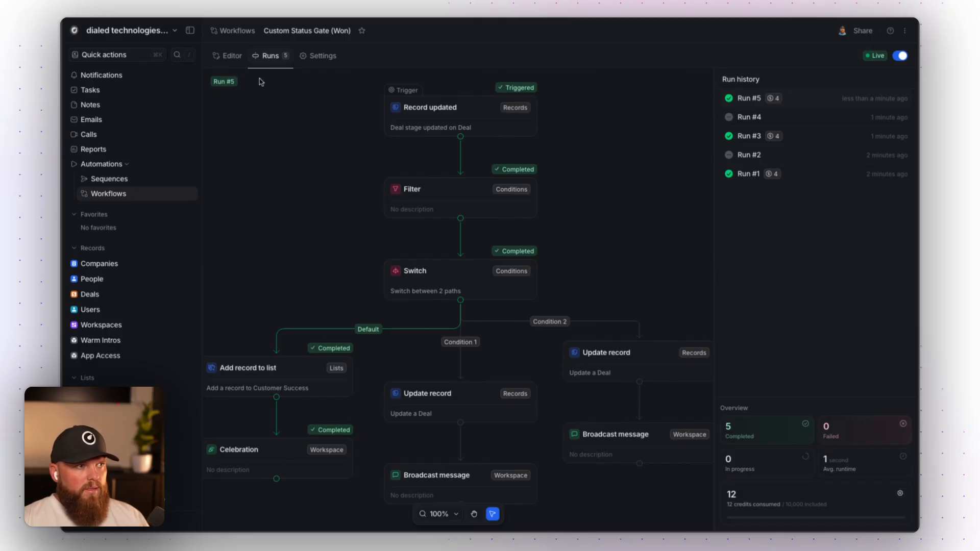
pyautogui.click(313, 63)
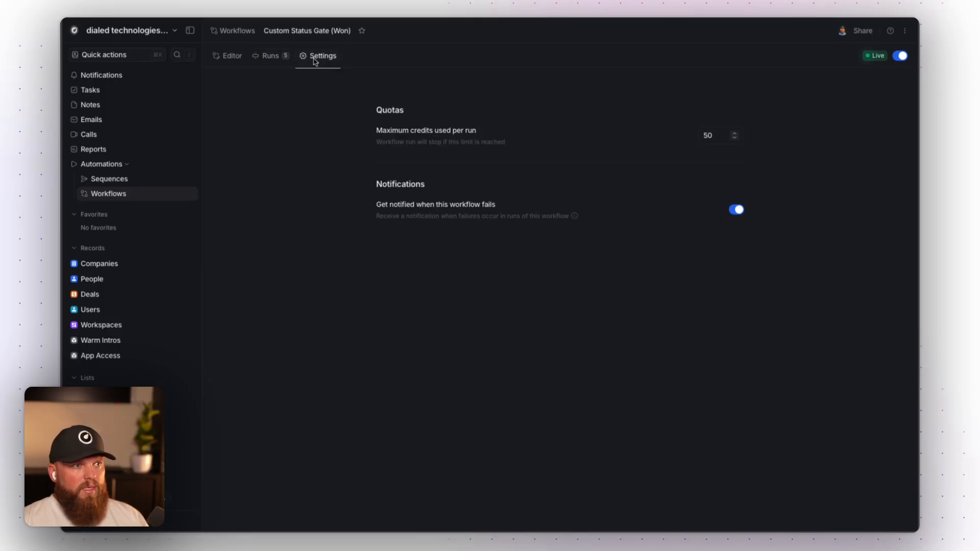
pyautogui.click(273, 58)
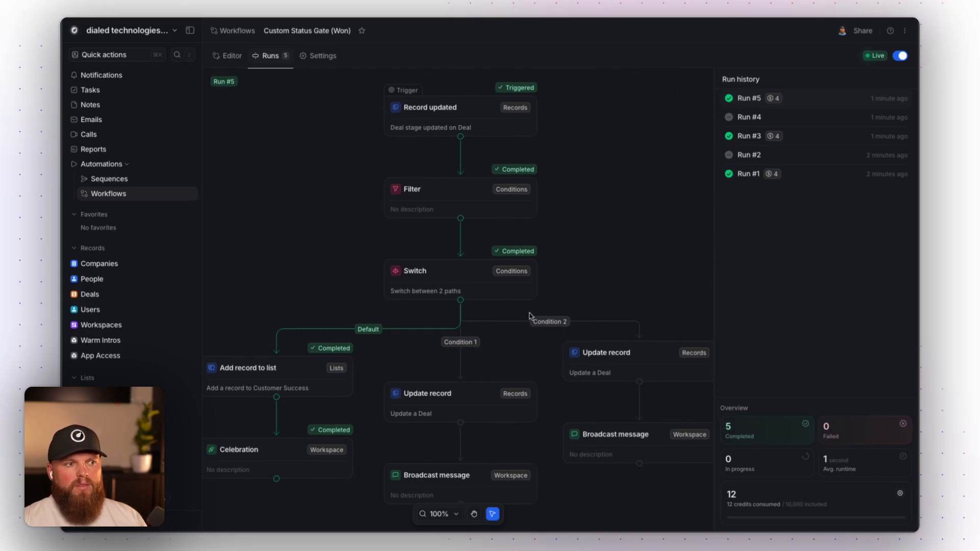
# - Turn the Switch block's Condition 2 into an advanced filter and convert its Associated company condition to a group
pyautogui.click(241, 57)
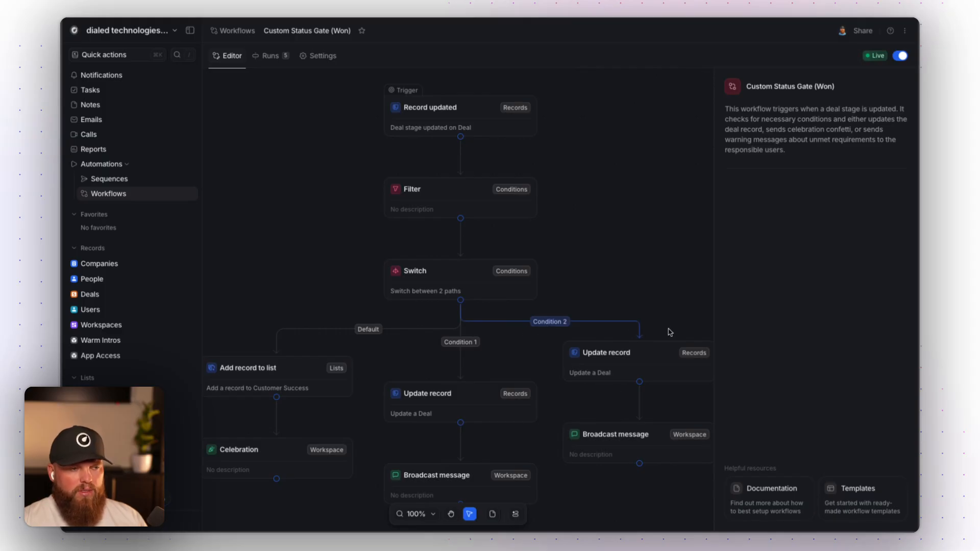
pyautogui.click(638, 363)
pyautogui.click(507, 294)
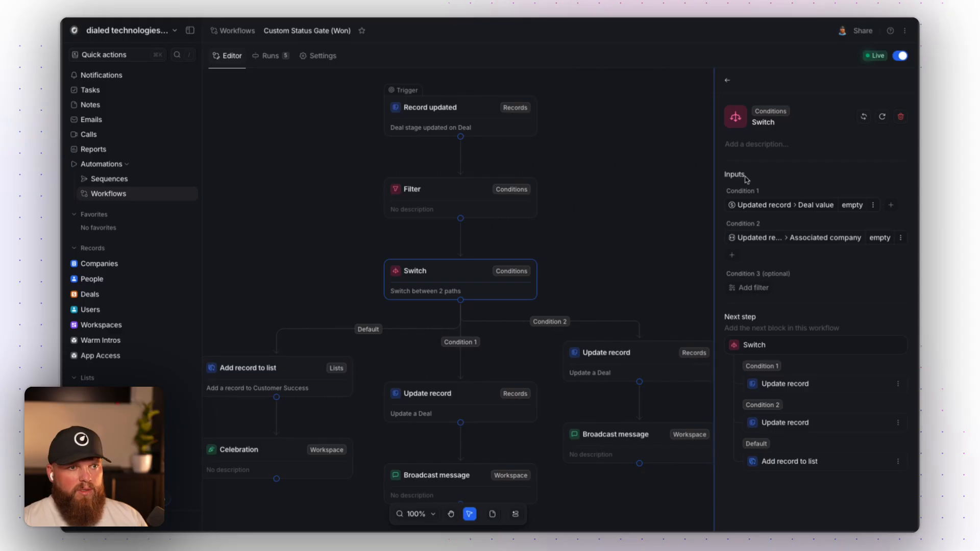
pyautogui.click(900, 238)
pyautogui.click(846, 258)
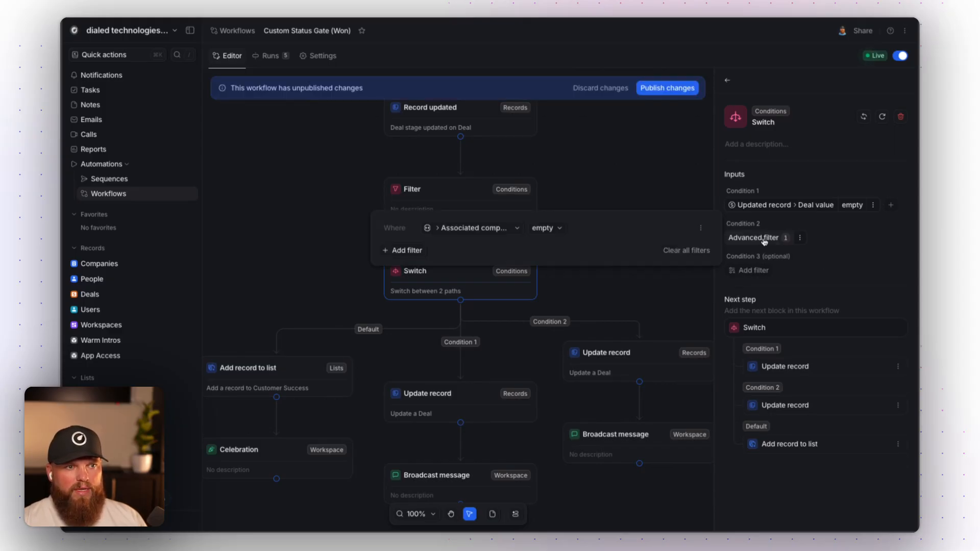
pyautogui.click(701, 229)
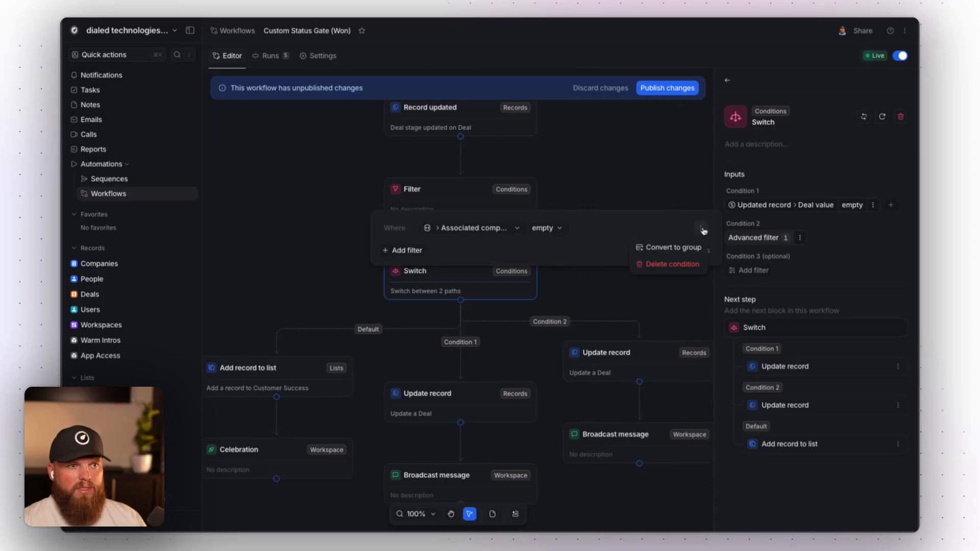
pyautogui.click(675, 247)
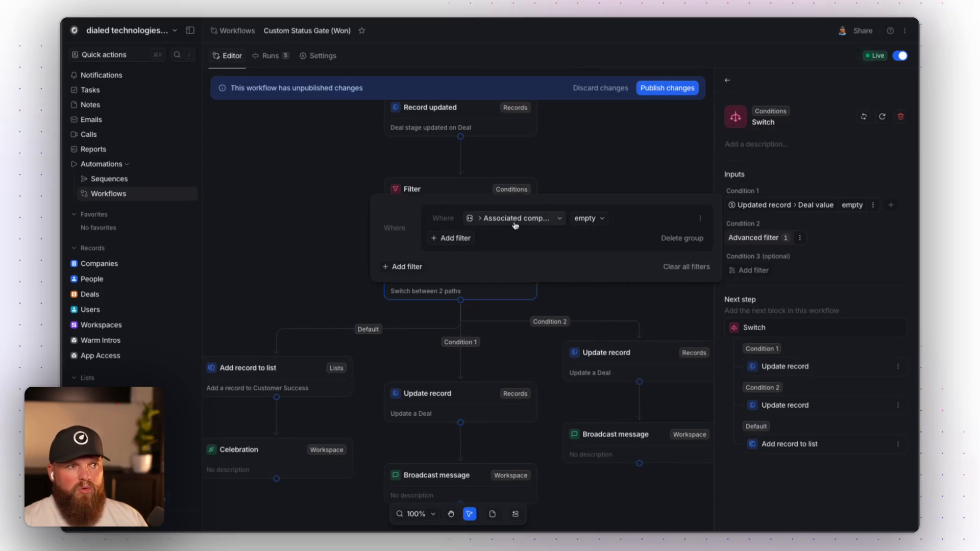
# - Add an Associated people empty filter from the updated record to the Condition 2 group, joined with Or
pyautogui.click(449, 237)
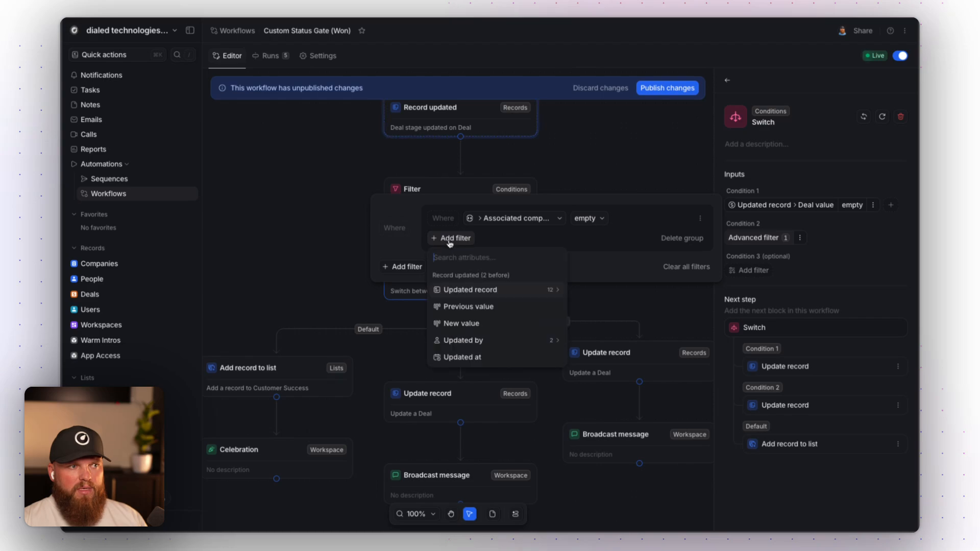
pyautogui.click(477, 292)
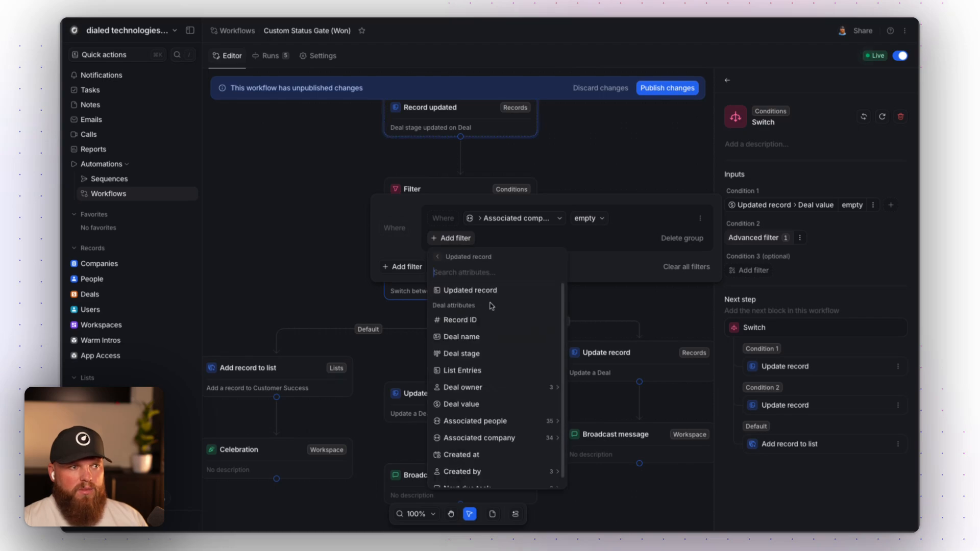
pyautogui.click(509, 423)
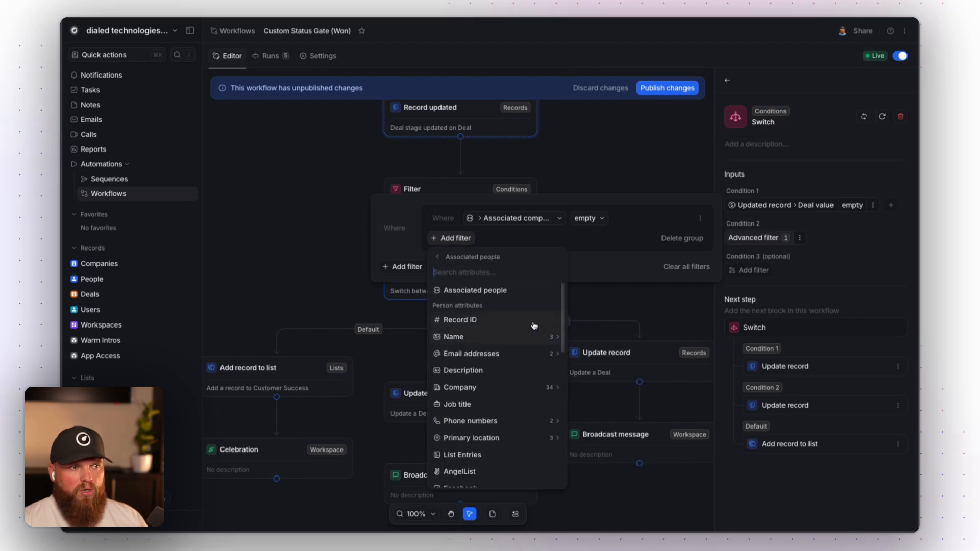
pyautogui.click(475, 294)
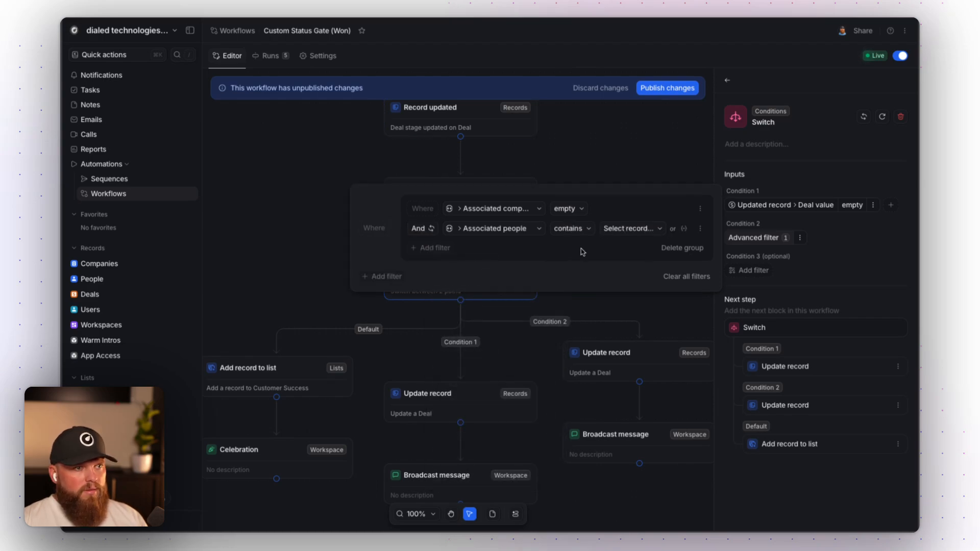
pyautogui.click(439, 229)
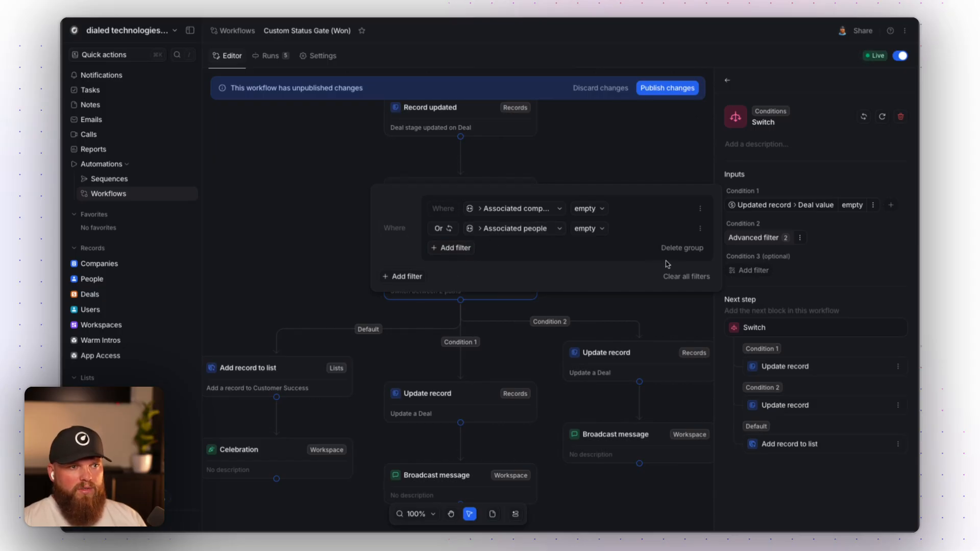
# - Add a Deal value not empty filter to Condition 2 in its own group, joined to the first group with And
pyautogui.click(404, 277)
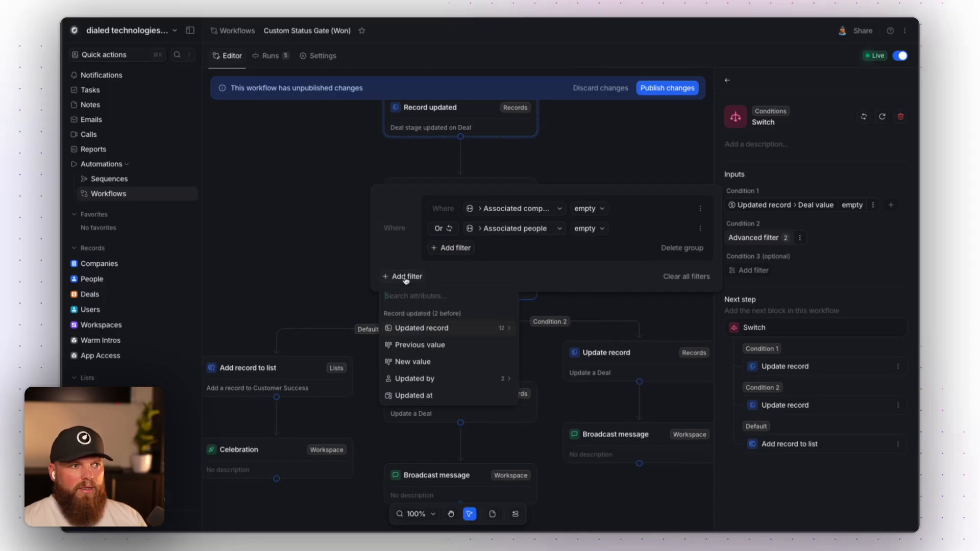
pyautogui.click(435, 330)
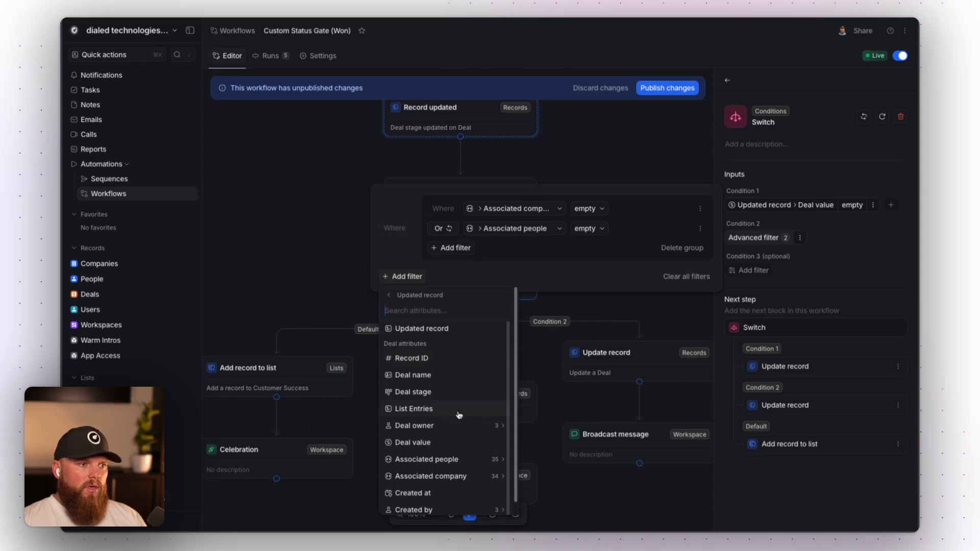
pyautogui.click(433, 442)
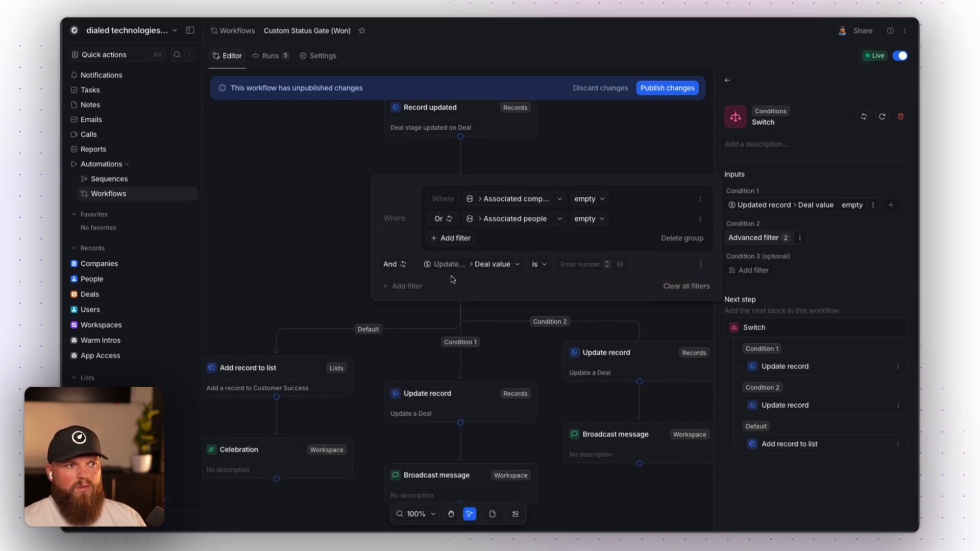
pyautogui.click(396, 264)
pyautogui.click(535, 264)
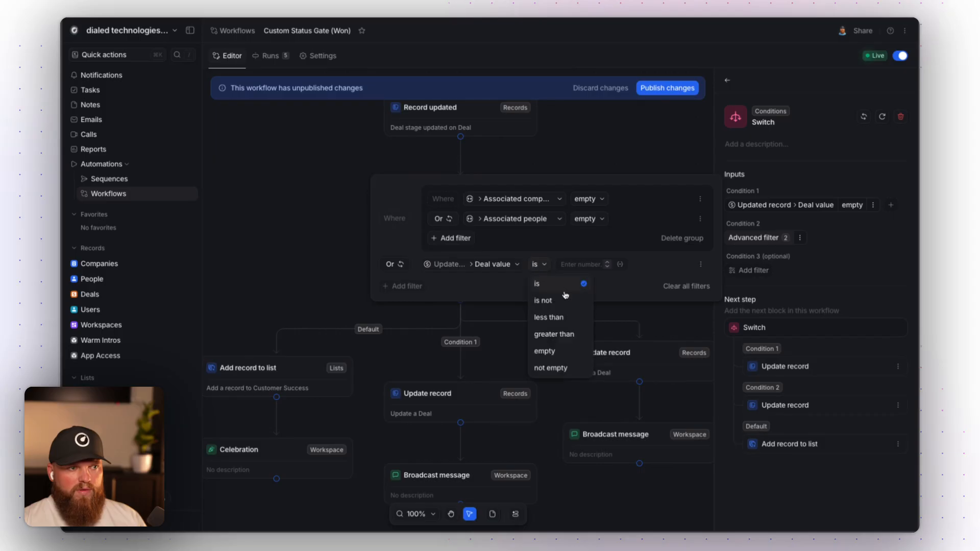
pyautogui.click(560, 367)
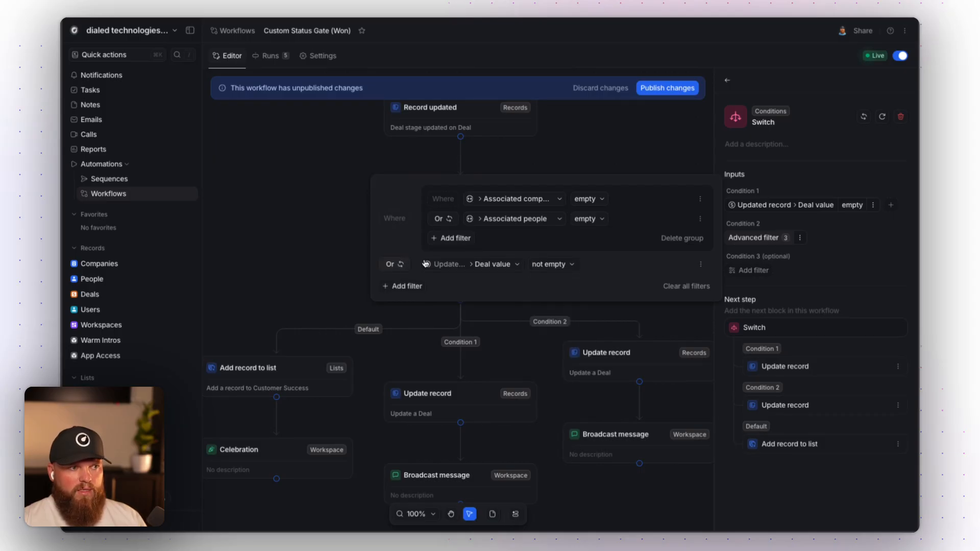
pyautogui.click(400, 264)
pyautogui.click(699, 265)
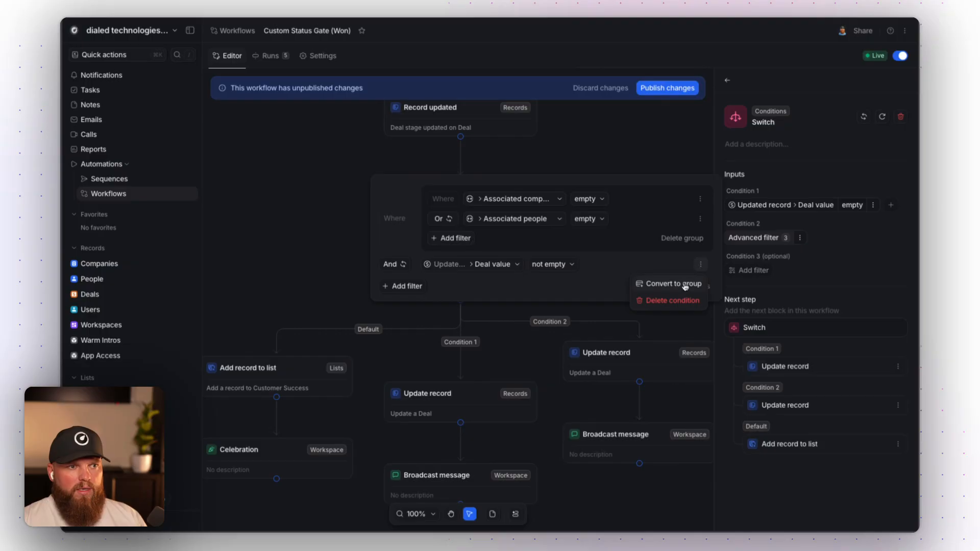
pyautogui.click(685, 284)
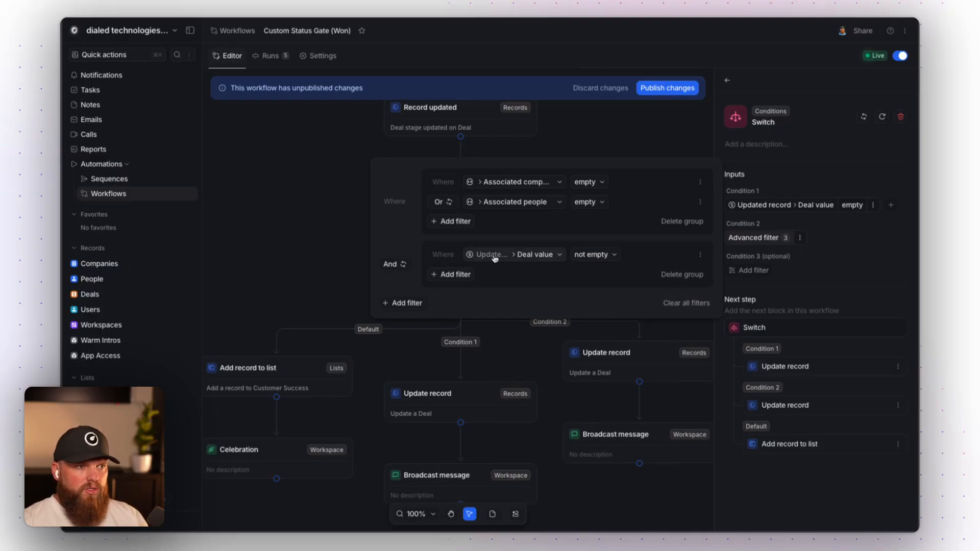
# - Discard the unpublished changes to the Custom Status Gate (Won) workflow and confirm
pyautogui.click(635, 136)
pyautogui.click(606, 93)
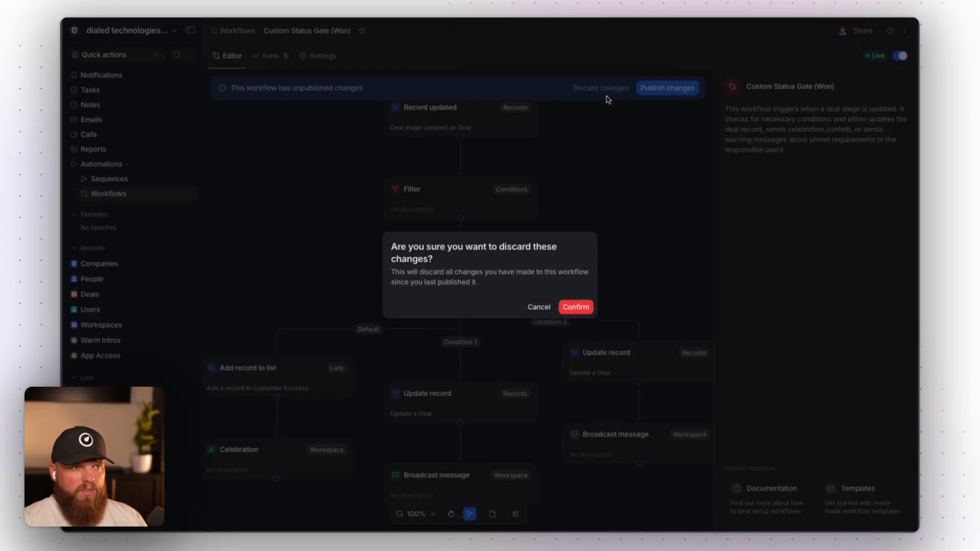
pyautogui.click(575, 306)
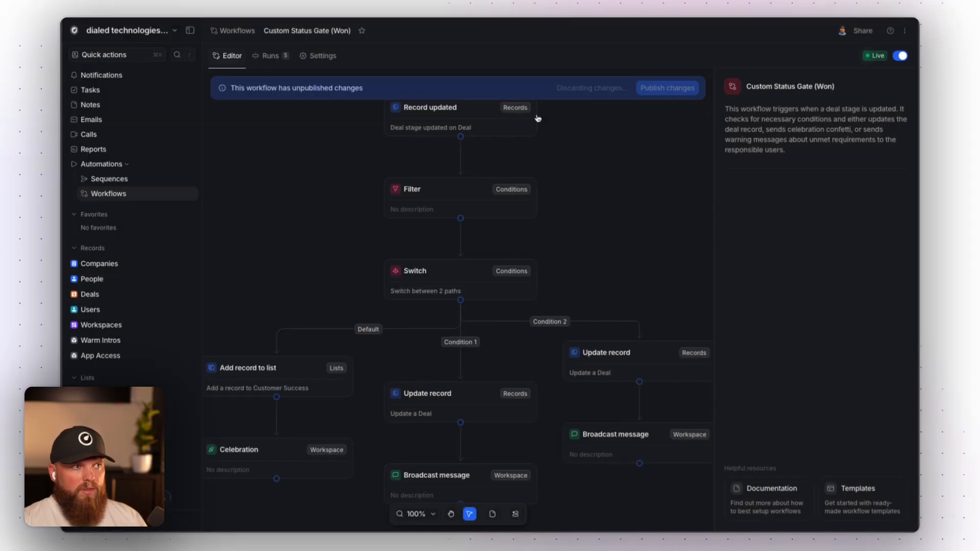